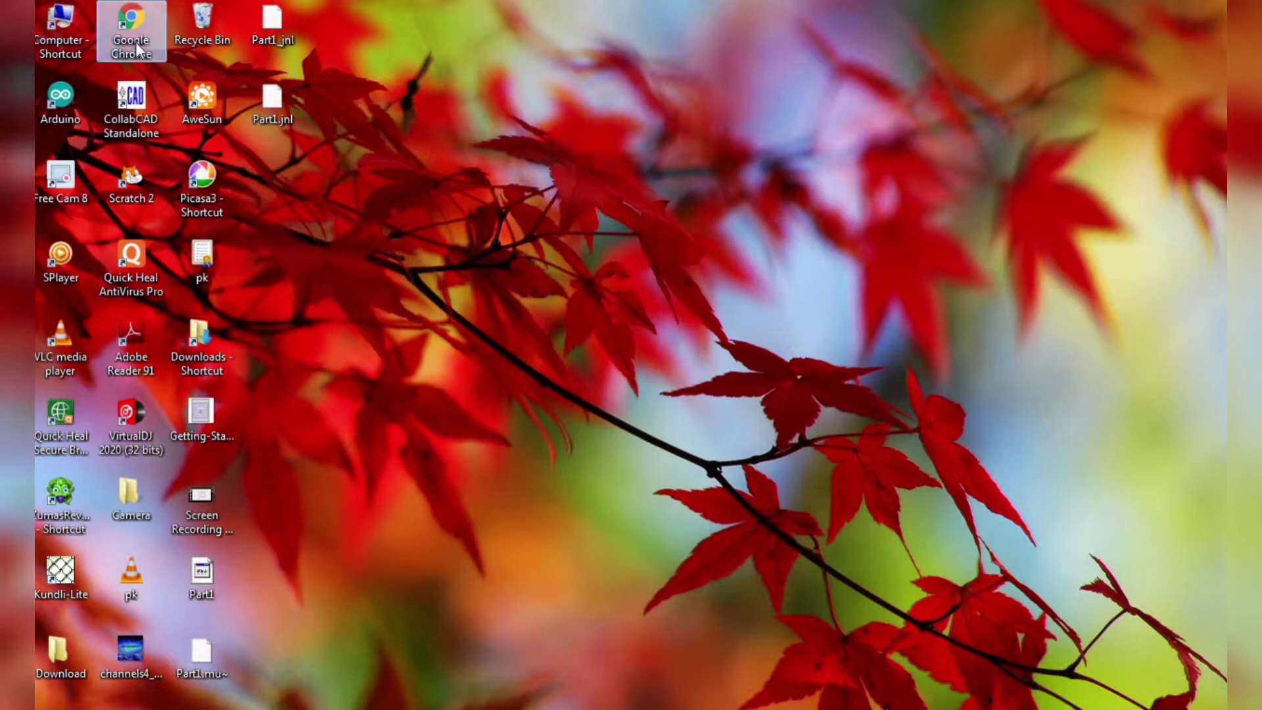
Open Google Chrome, search for "collab cad for windows 7 32 bit" and open the Download CollabCAD result
double_click(133, 32)
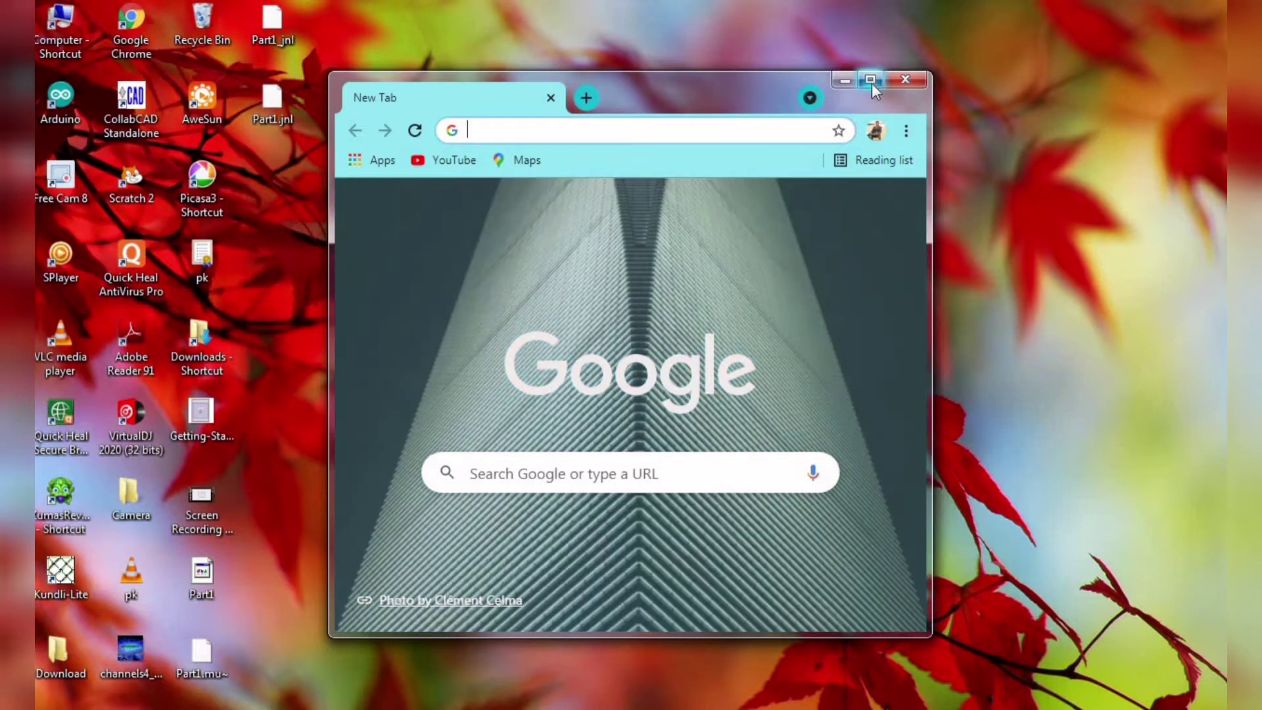
click(869, 80)
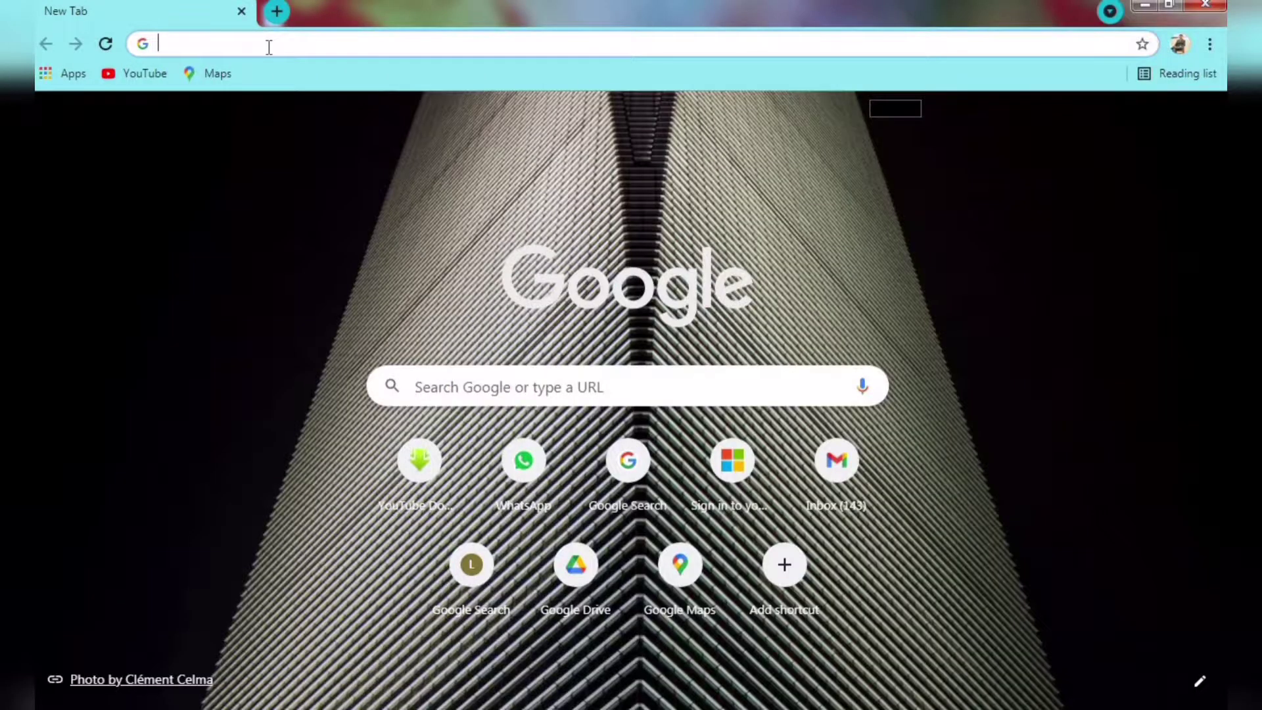
click(269, 47)
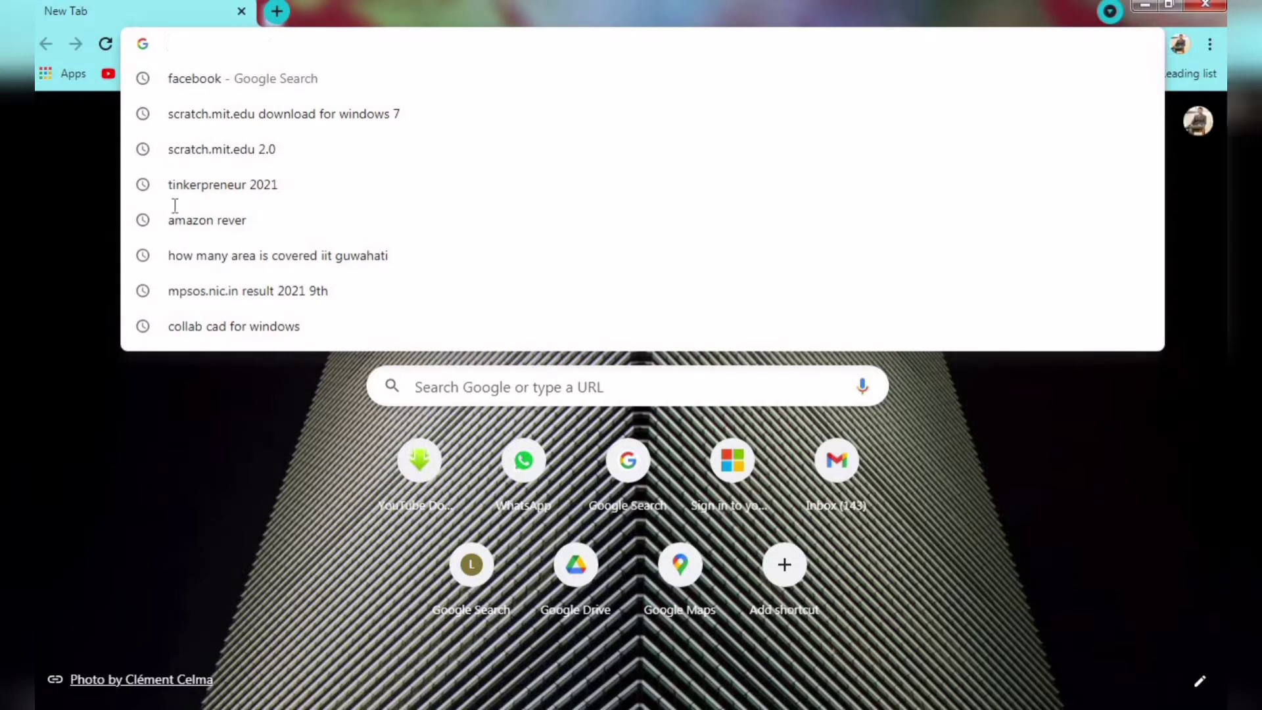
text(COllab cad for windows)
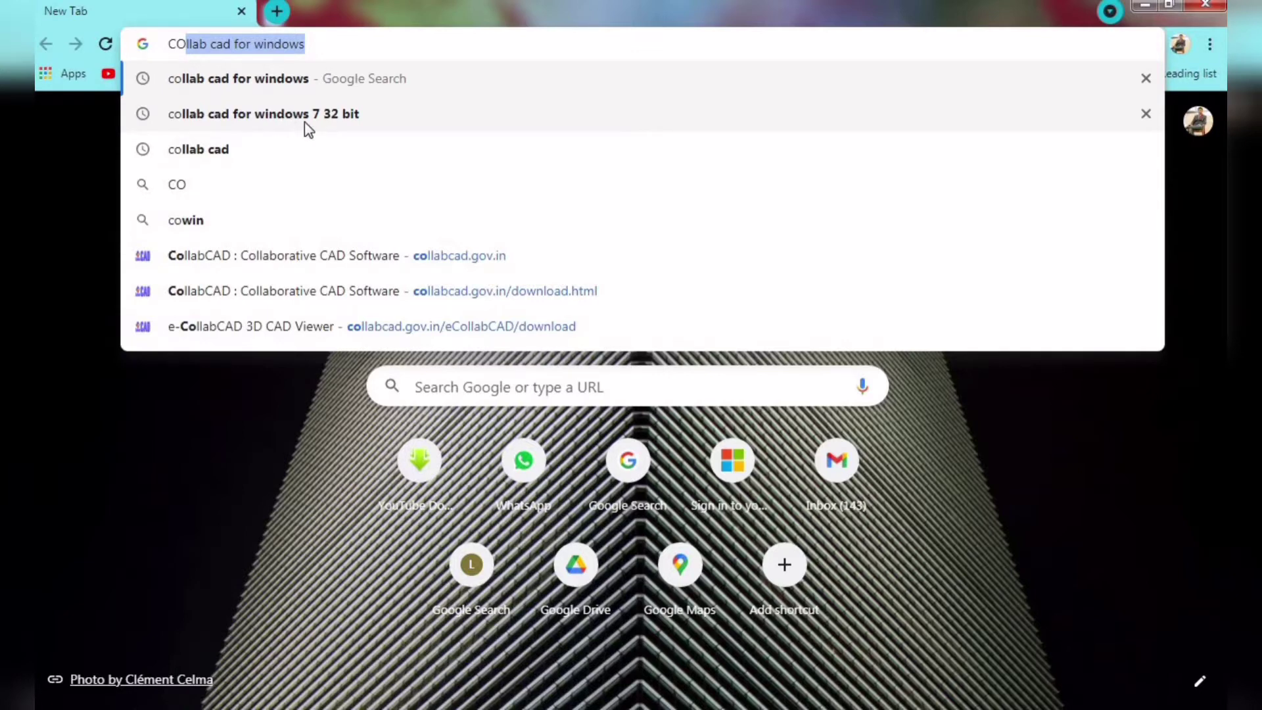
click(321, 121)
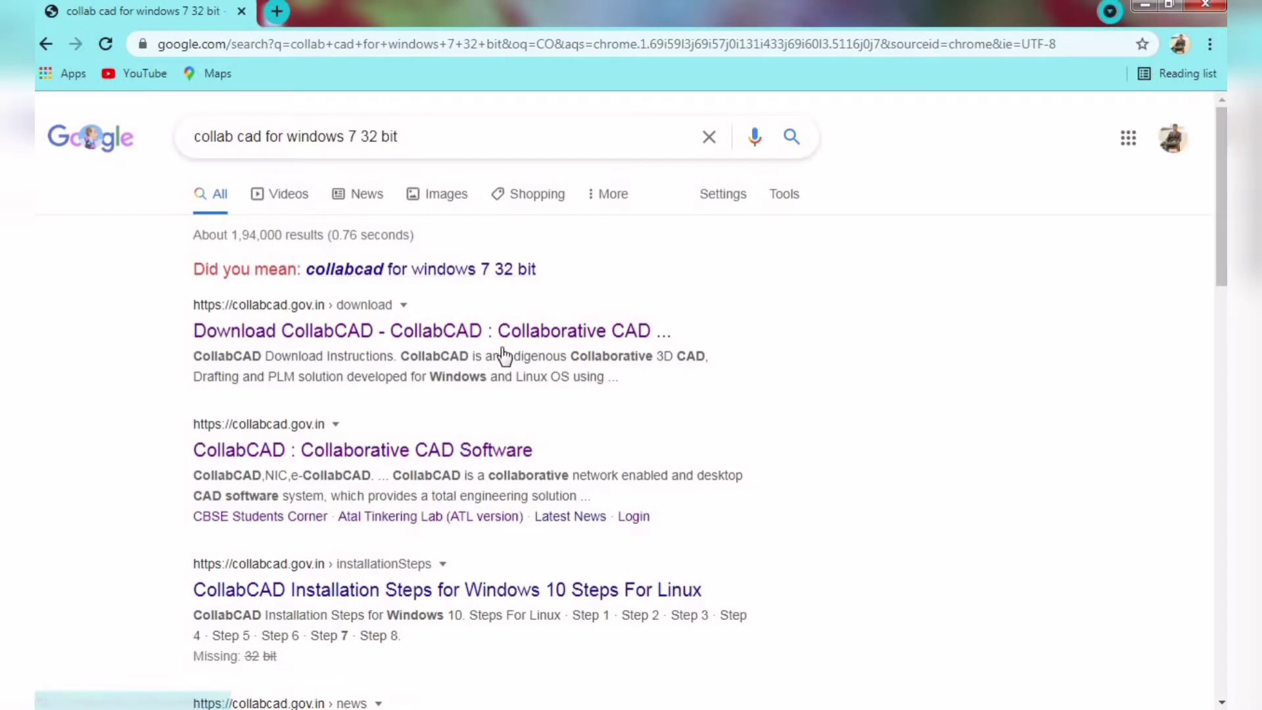
click(426, 334)
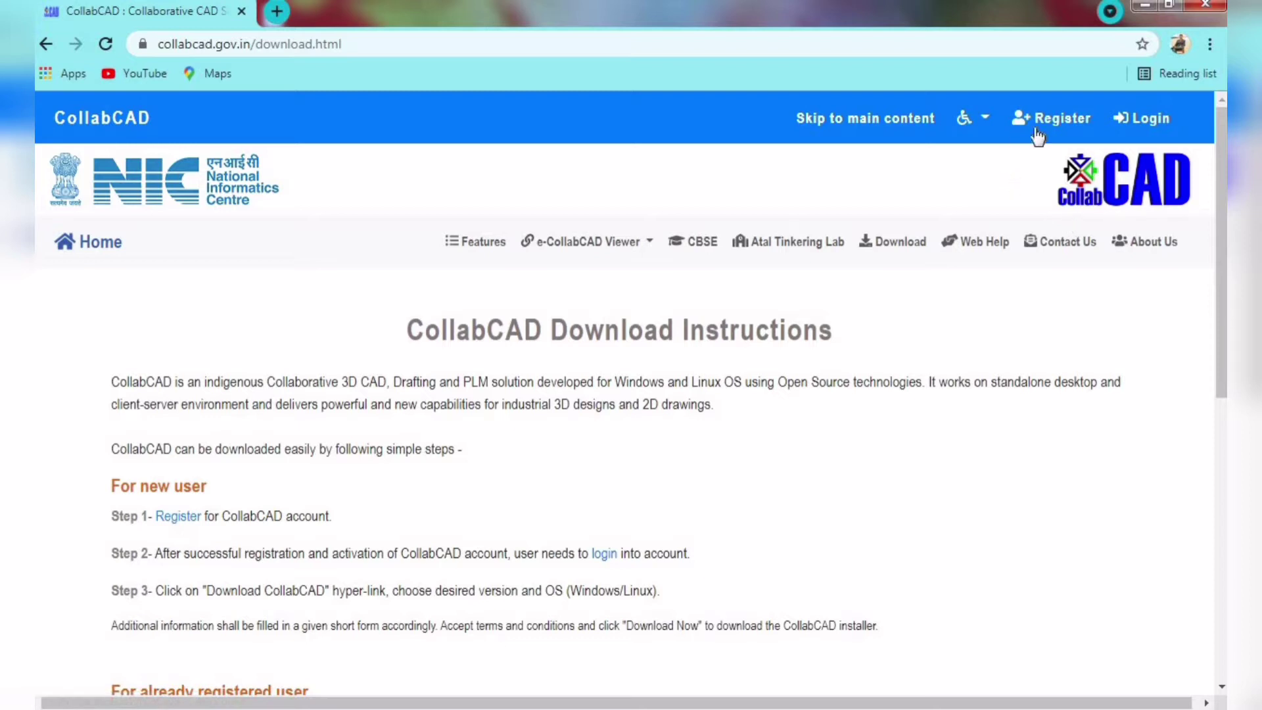
Examine the CollabCAD account registration form and return to the download instructions page
click(1060, 121)
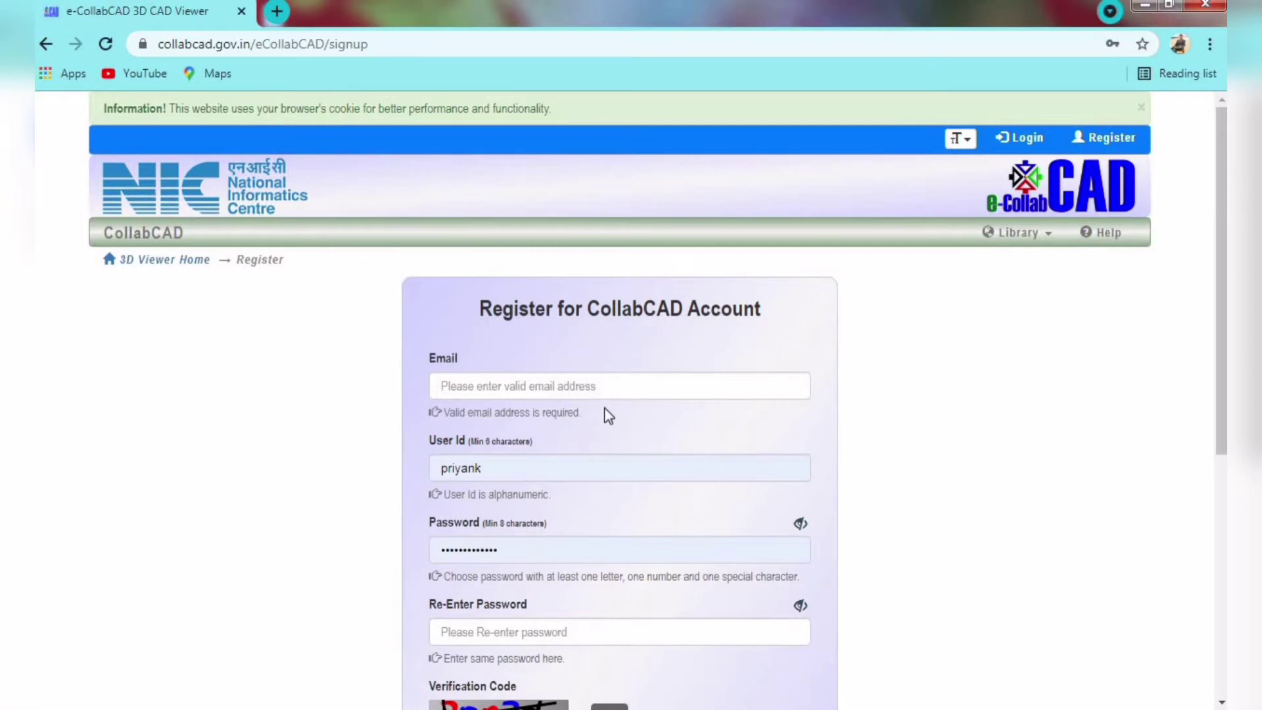
scroll(594, 408, down, 3)
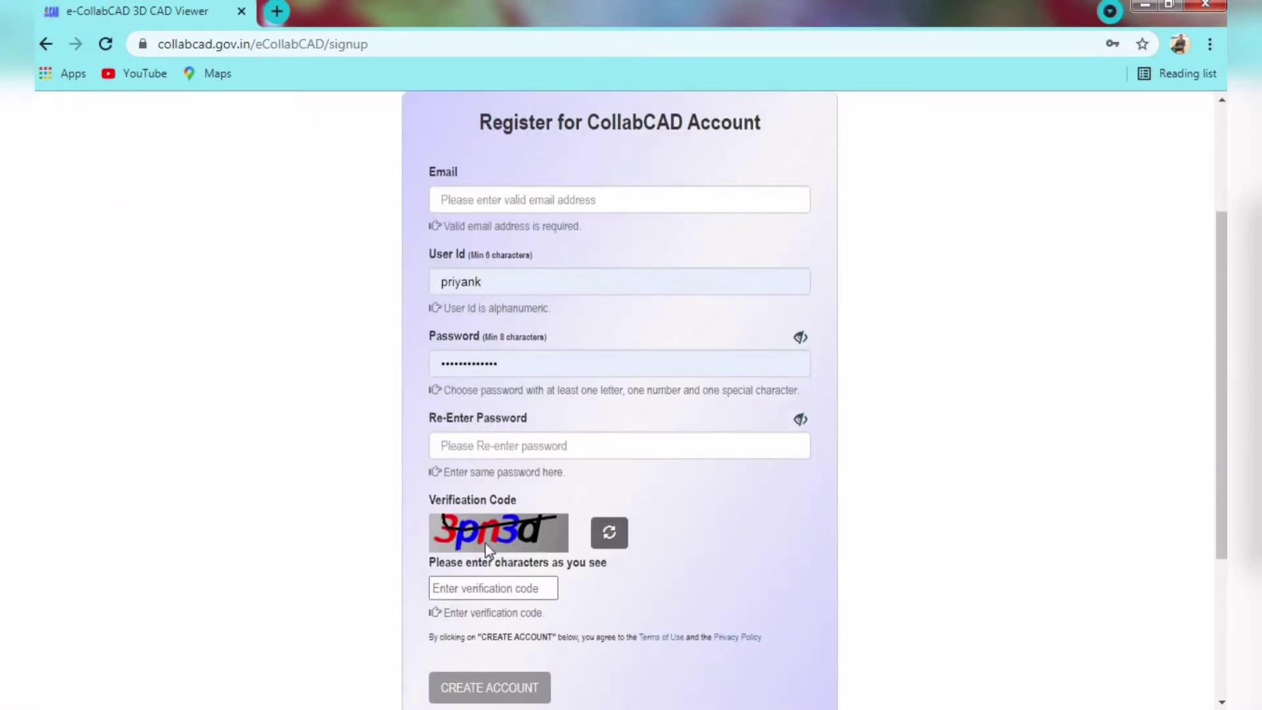
scroll(526, 544, down, 3)
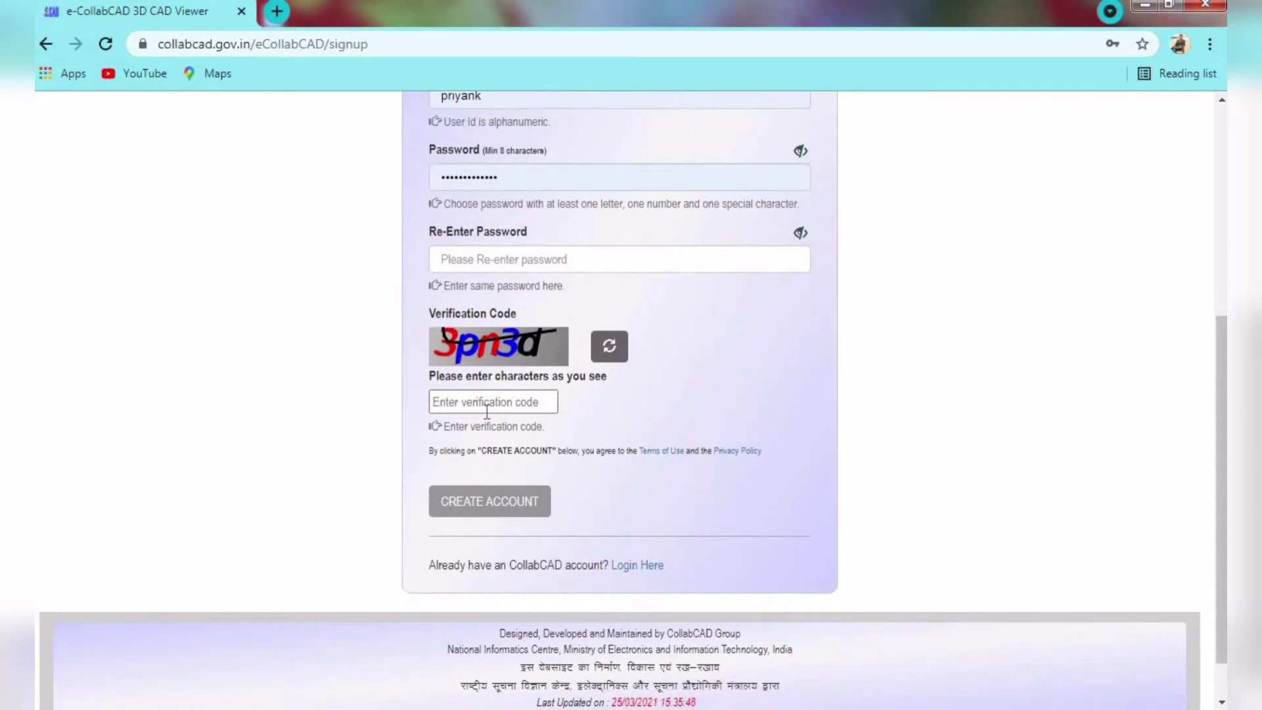
scroll(745, 342, up, 6)
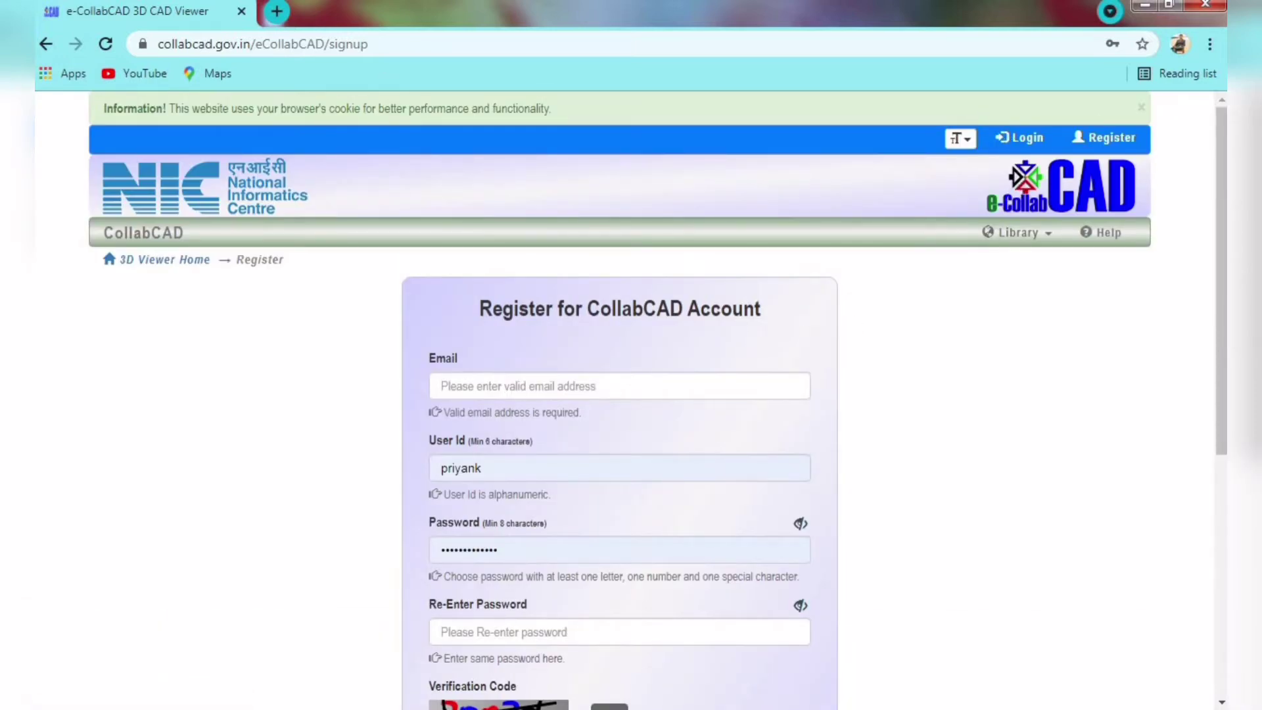
click(1025, 139)
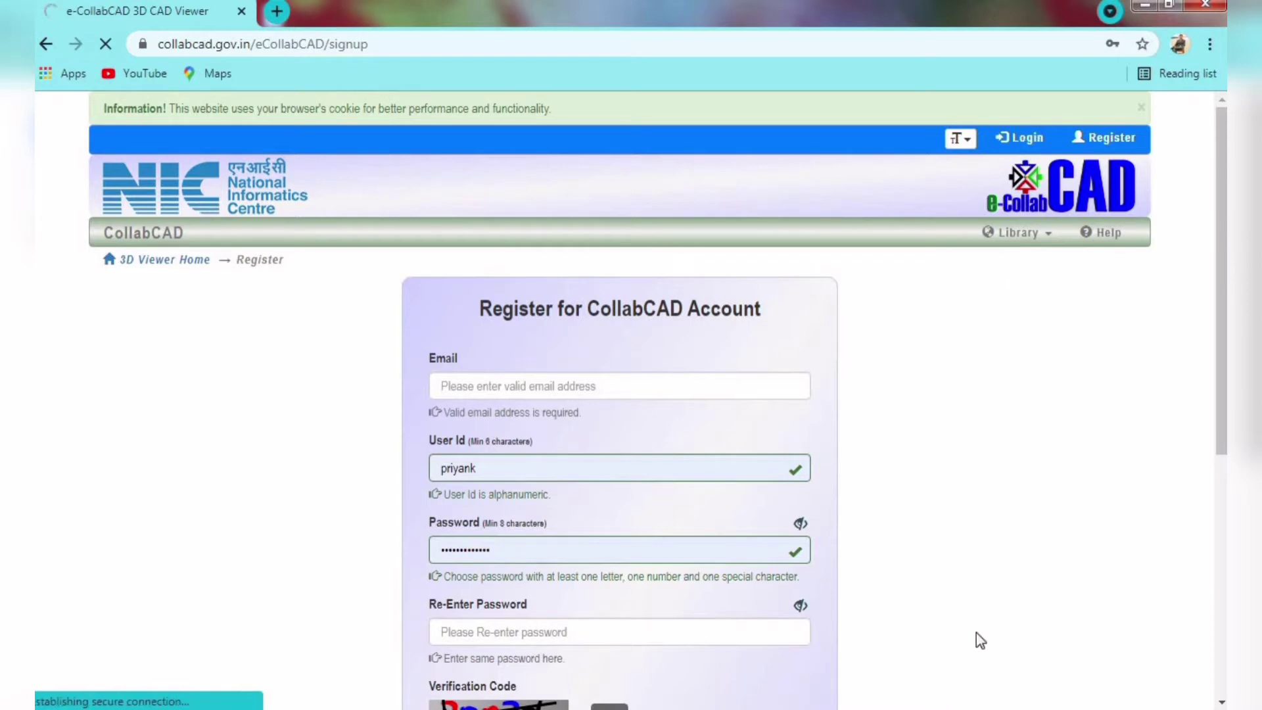
click(48, 45)
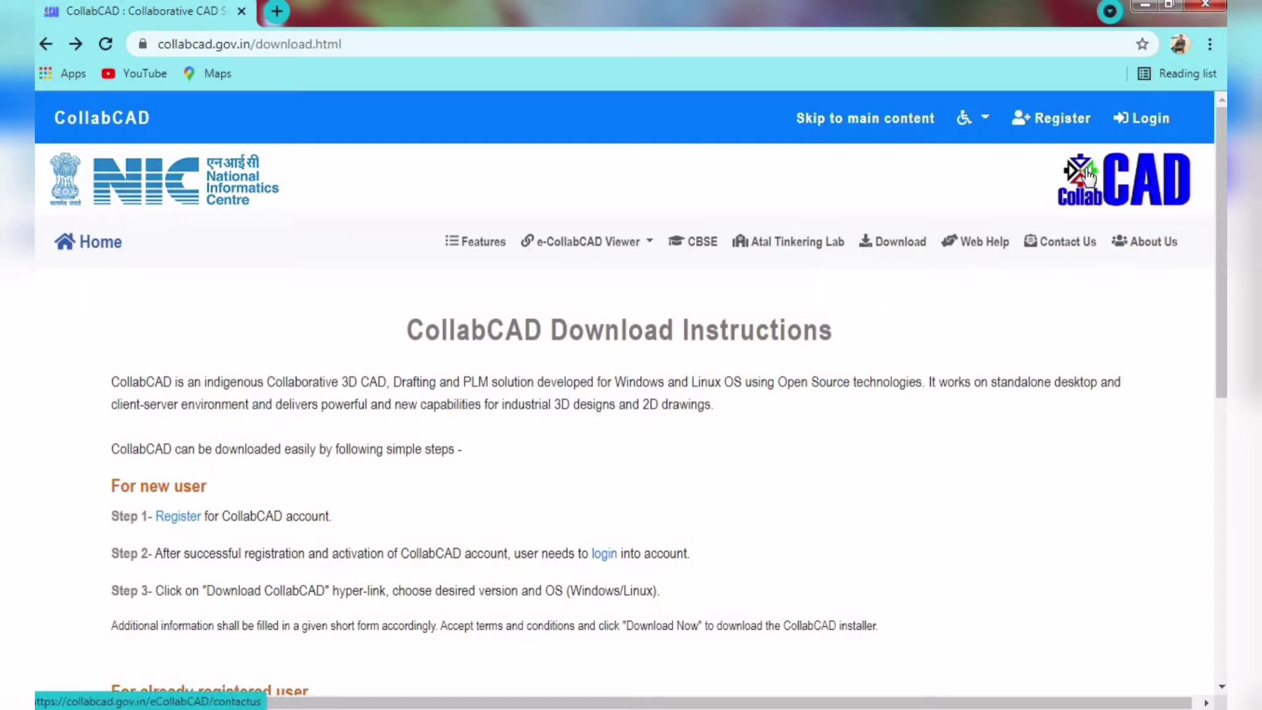
Open the account login page from the download instructions for already registered users
click(884, 250)
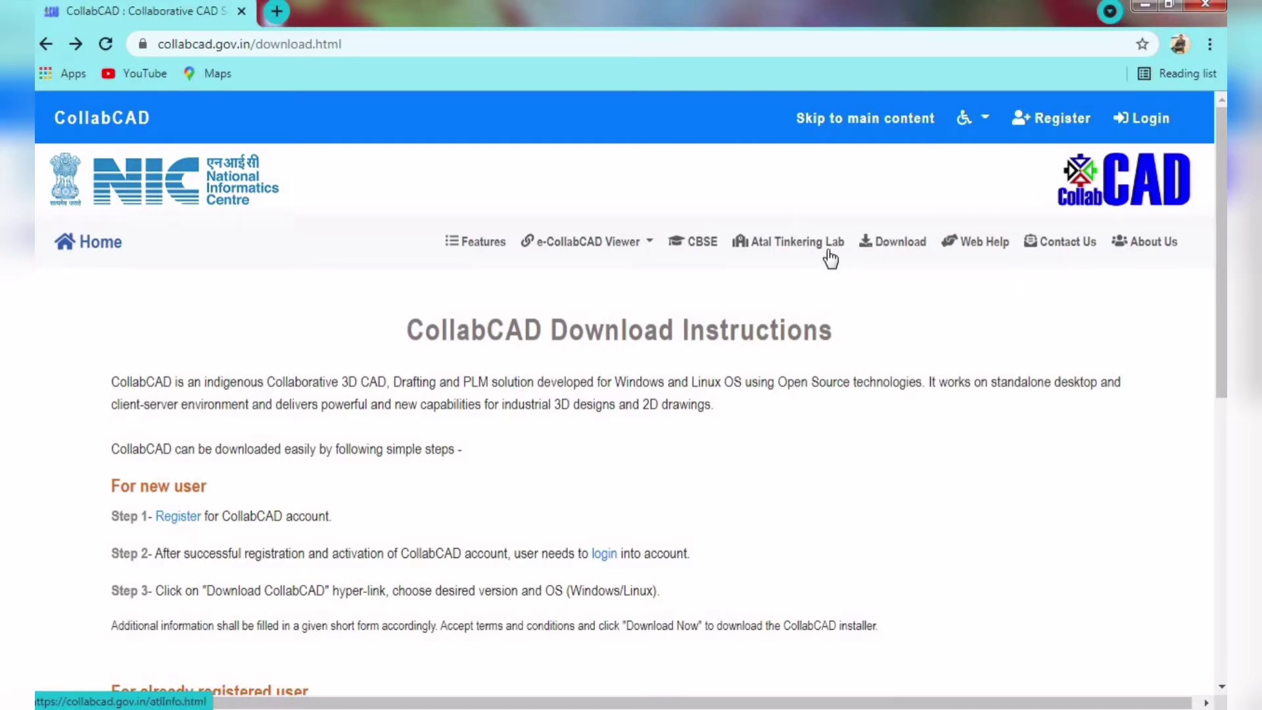
click(883, 250)
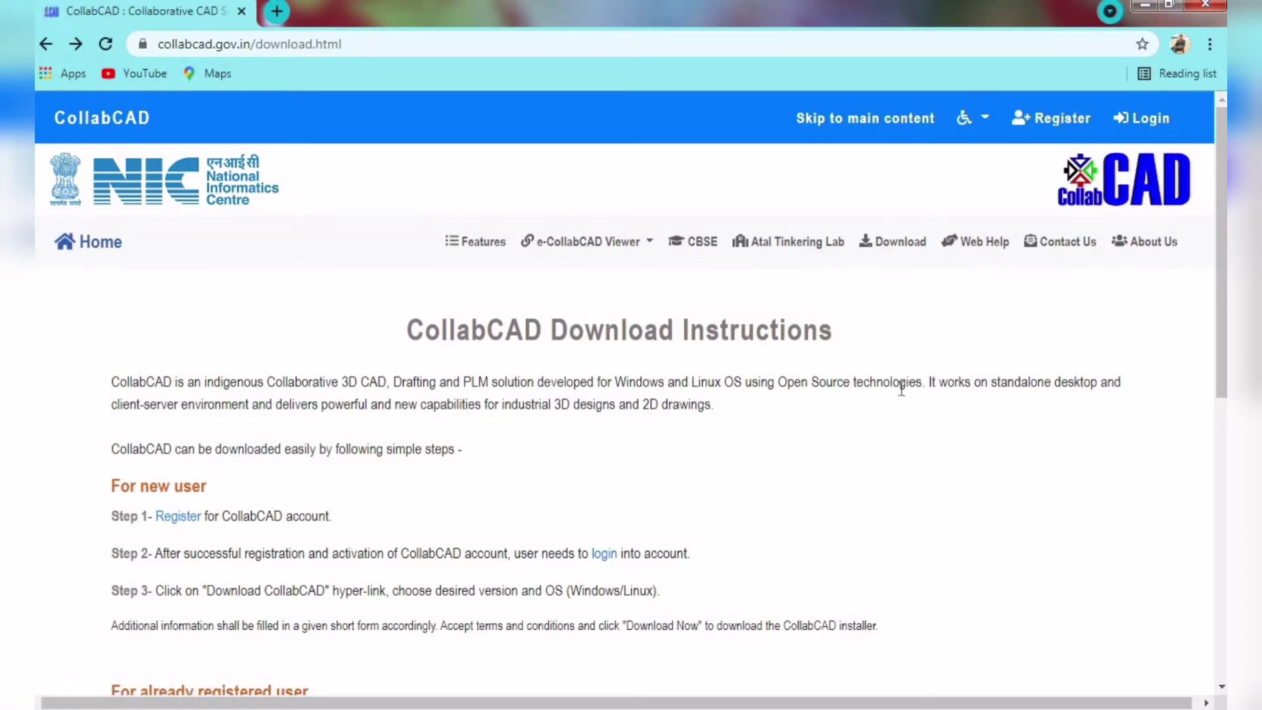
scroll(856, 497, down, 7)
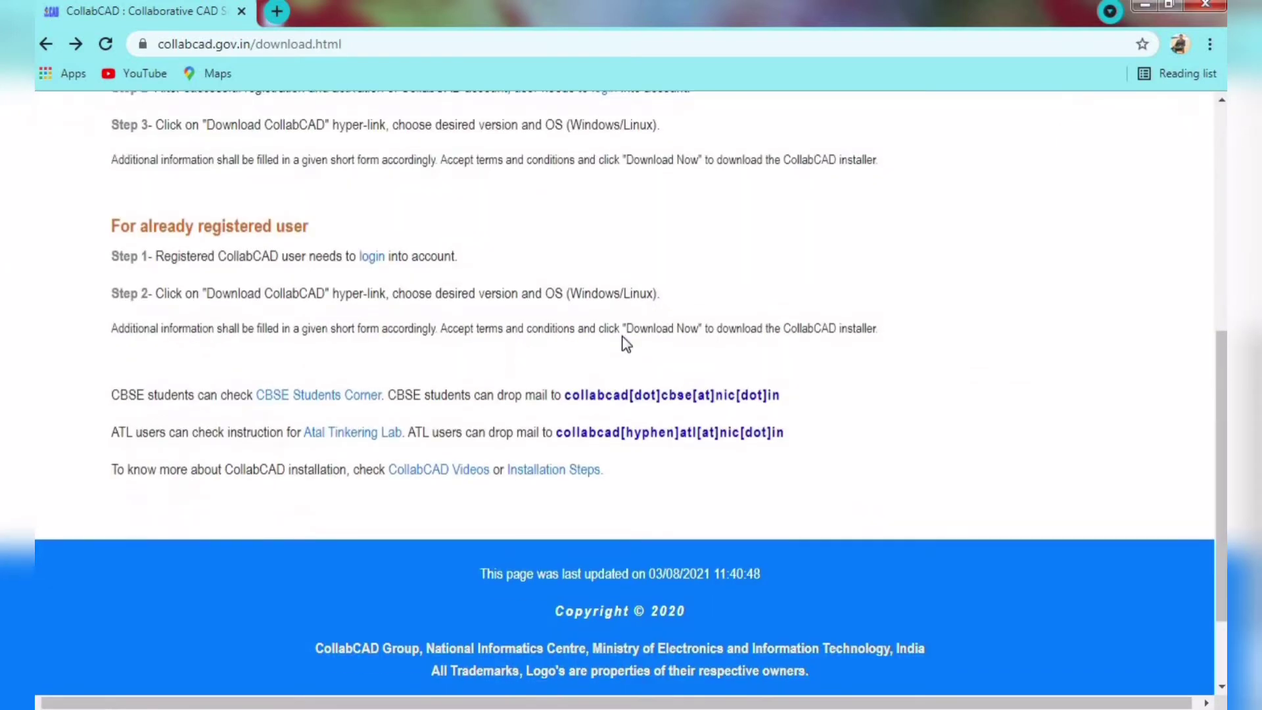
click(365, 258)
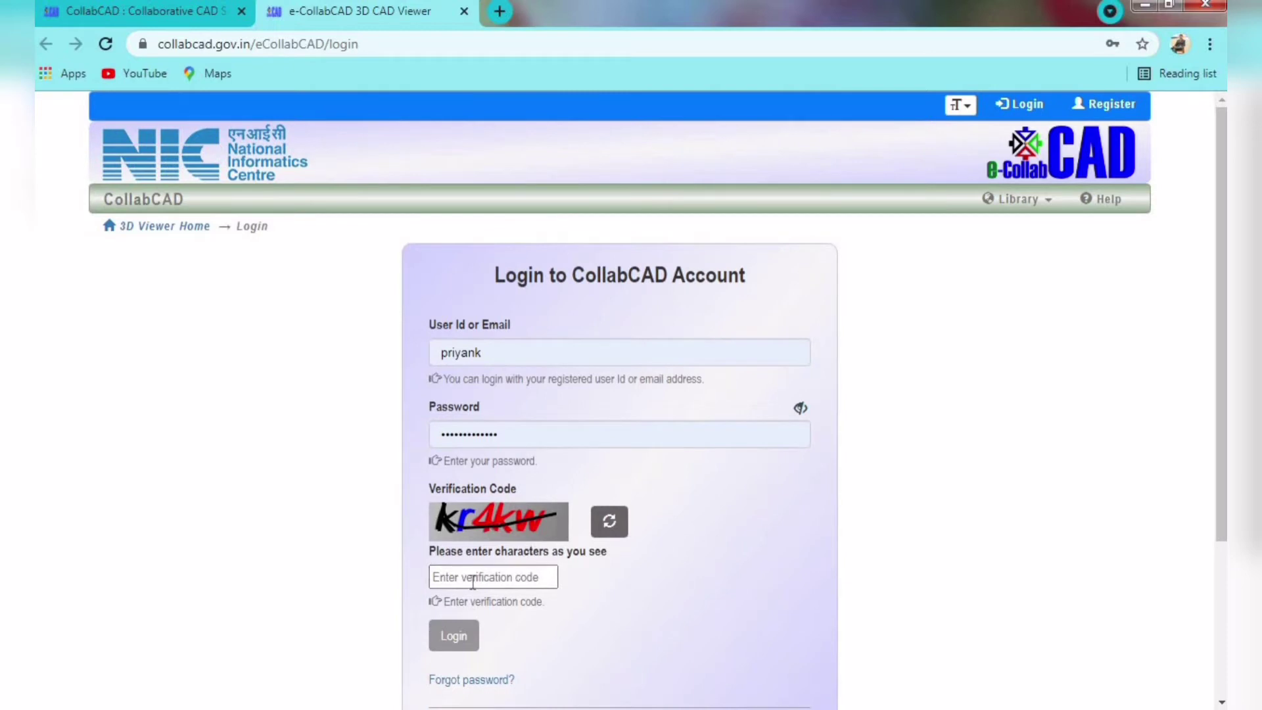
Enter the displayed verification code and log in to the CollabCAD account with the prefilled credentials
click(466, 580)
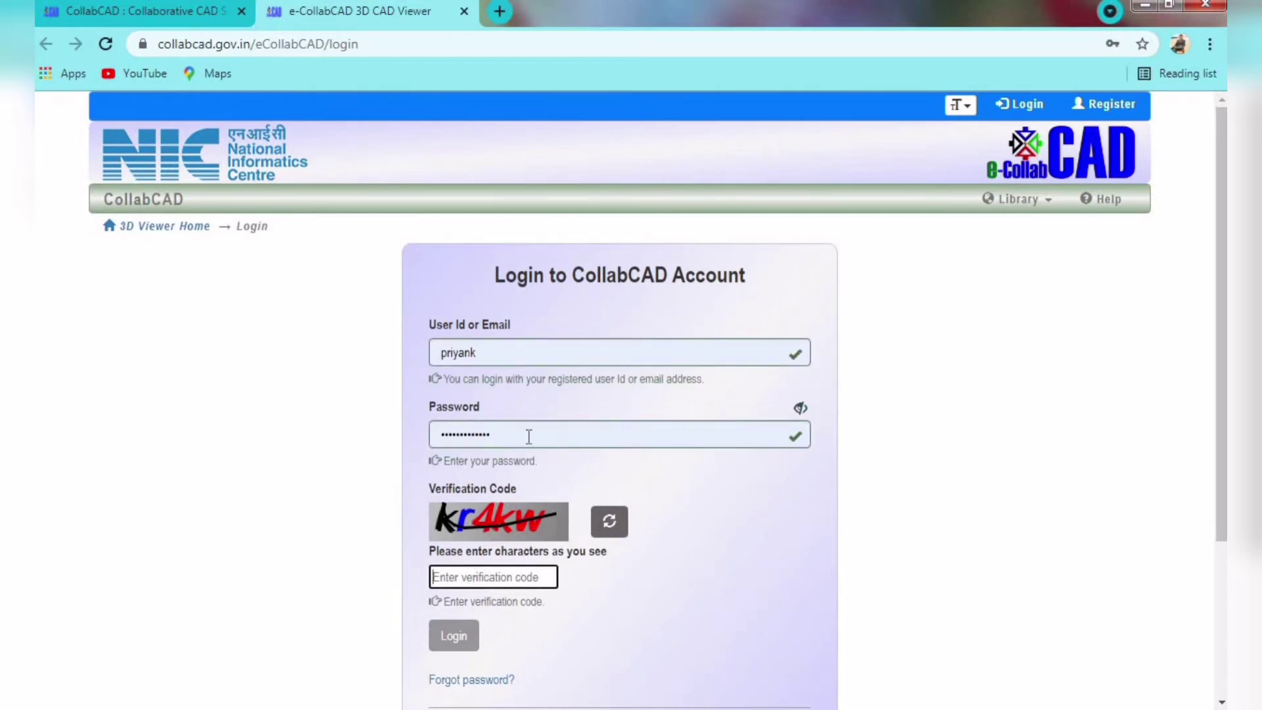
text(K)
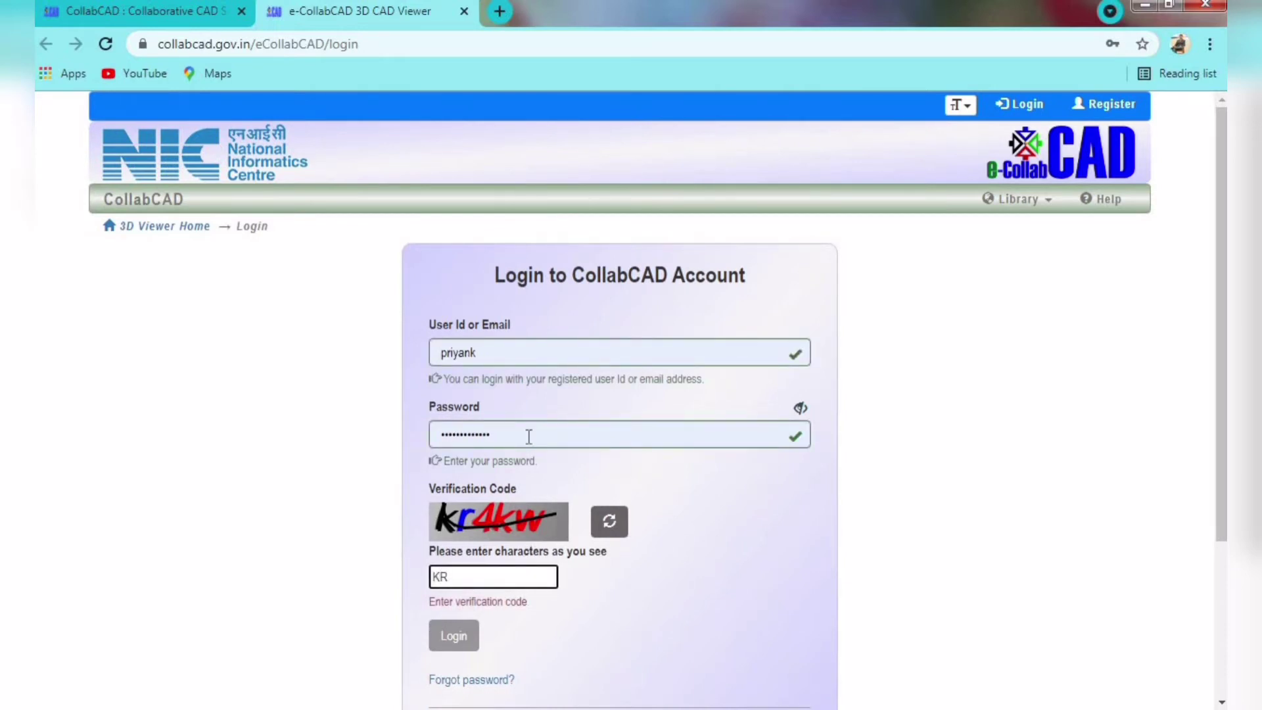
key(BackSpace)
text(kr4kw)
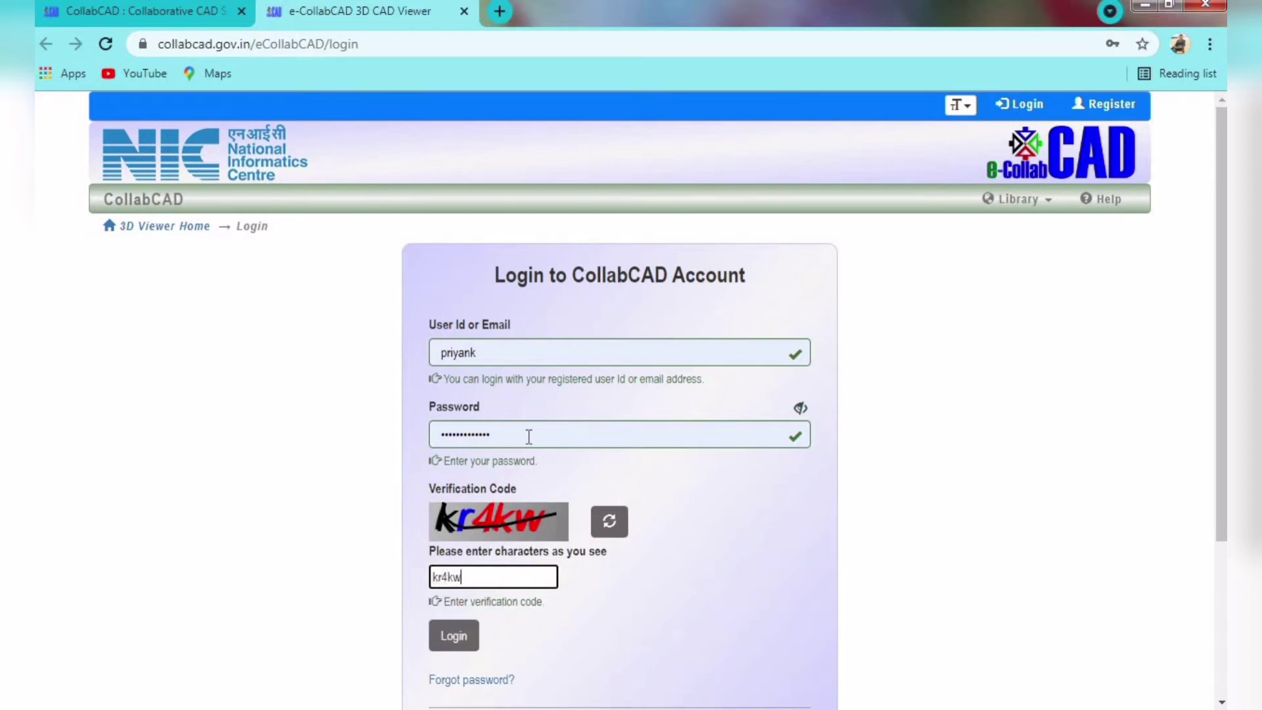
click(464, 637)
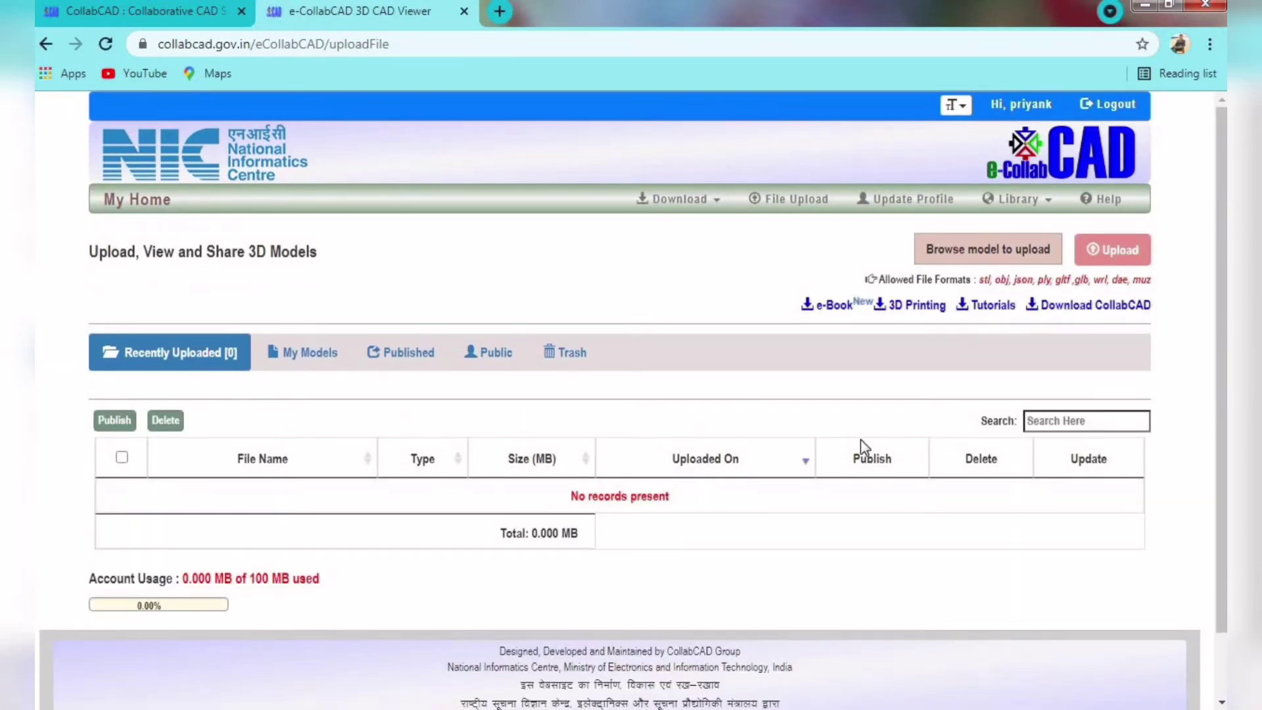
View the account's Update Profile page and return to the file upload page
scroll(940, 388, down, 1)
scroll(967, 315, up, 1)
click(910, 203)
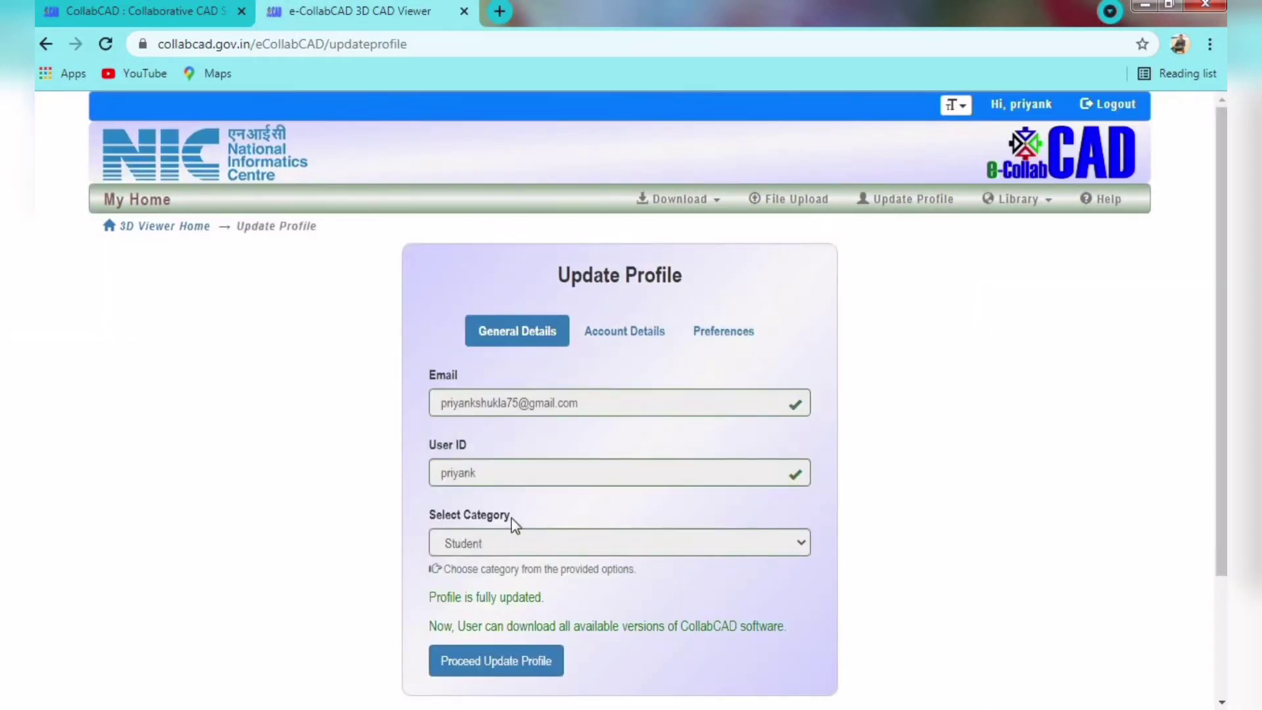
scroll(574, 578, down, 2)
scroll(789, 305, up, 2)
click(792, 198)
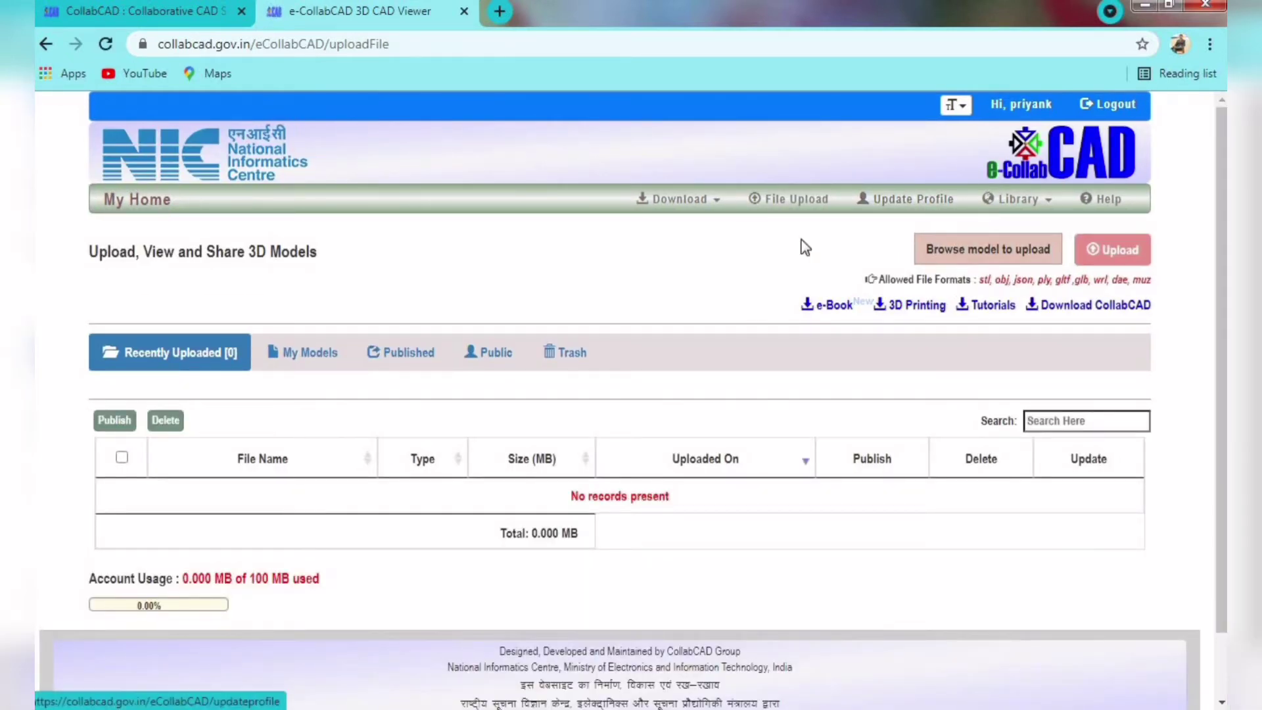
Open the CollabCAD software download page, request the ATL Version for Windows and decline the download confirmation
click(1086, 309)
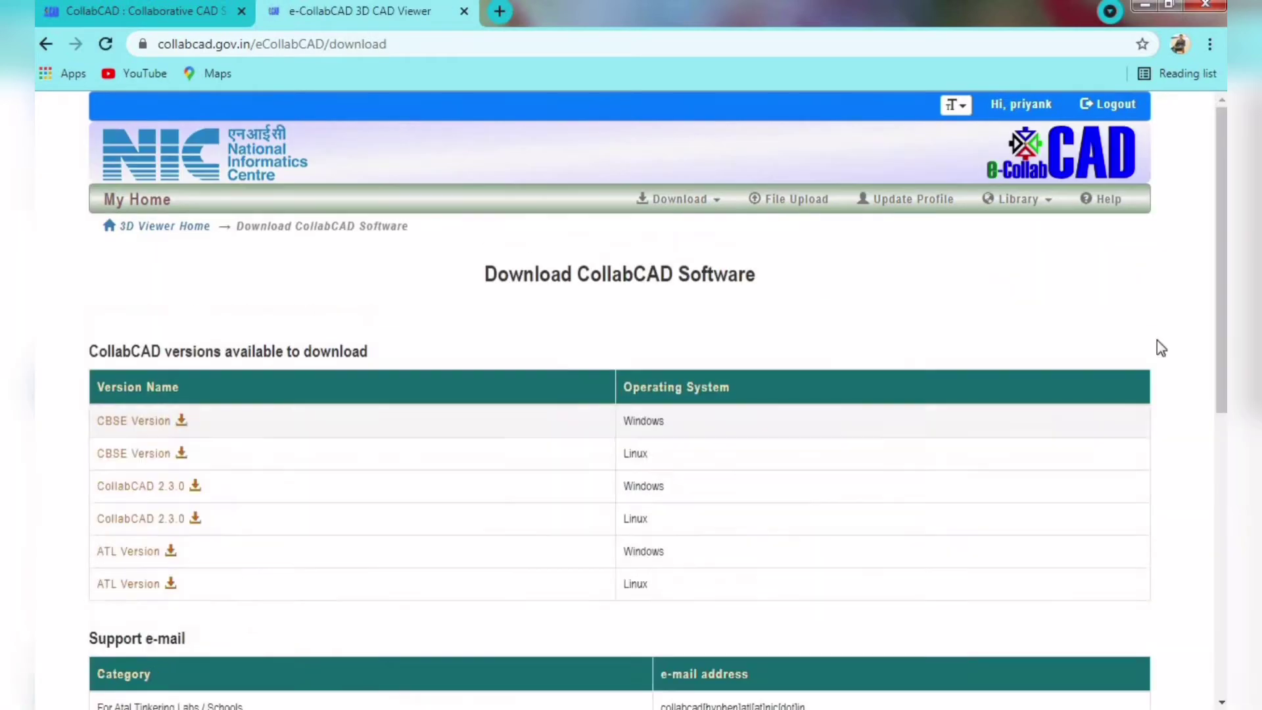
scroll(572, 428, down, 1)
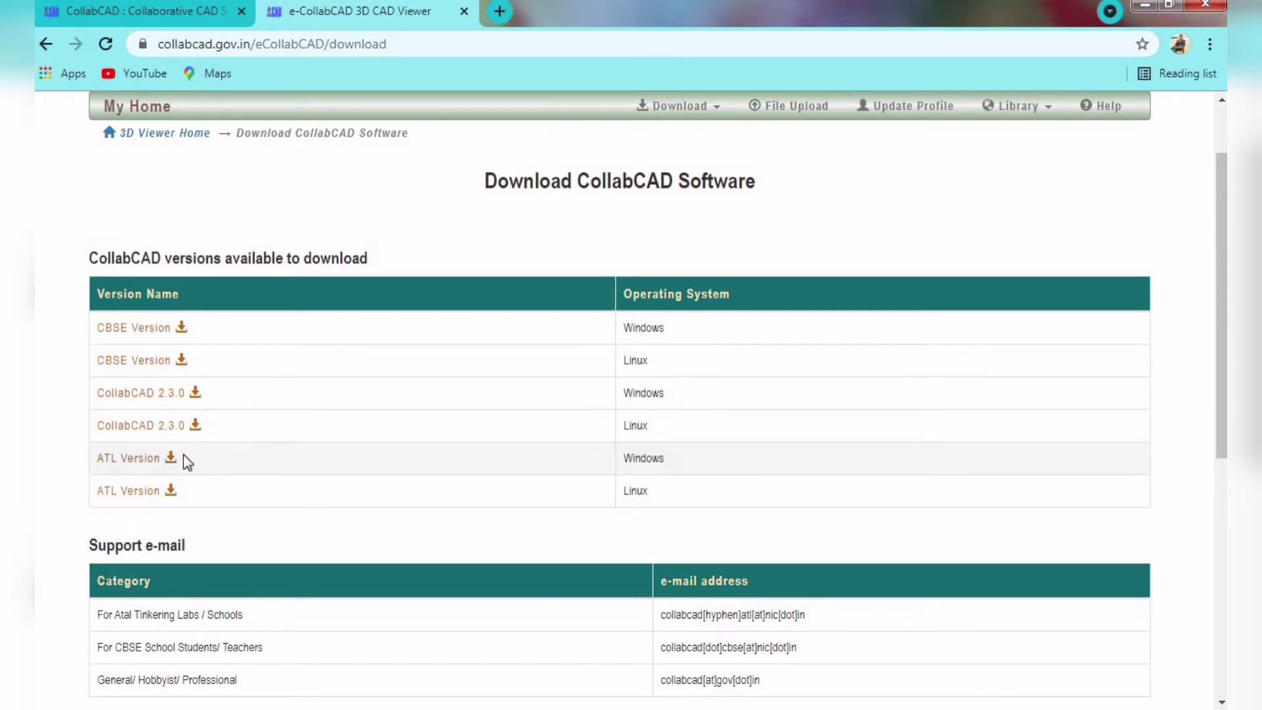
scroll(237, 444, down, 2)
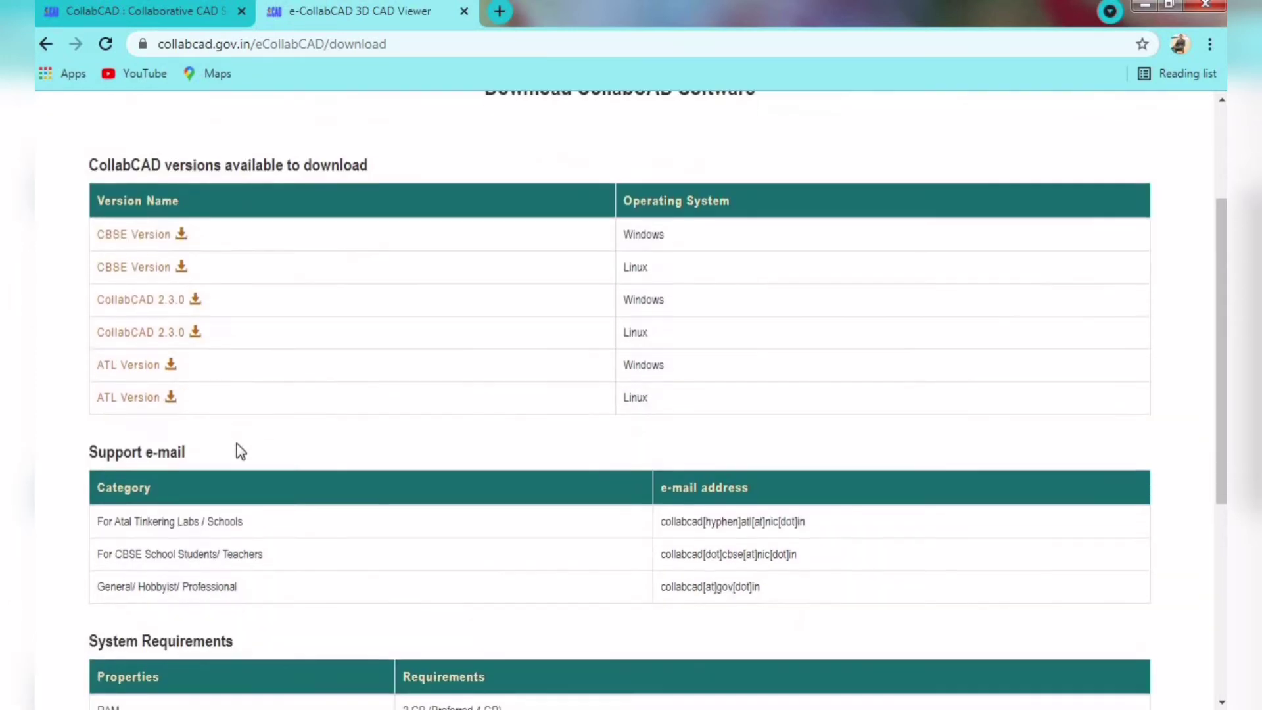
click(134, 367)
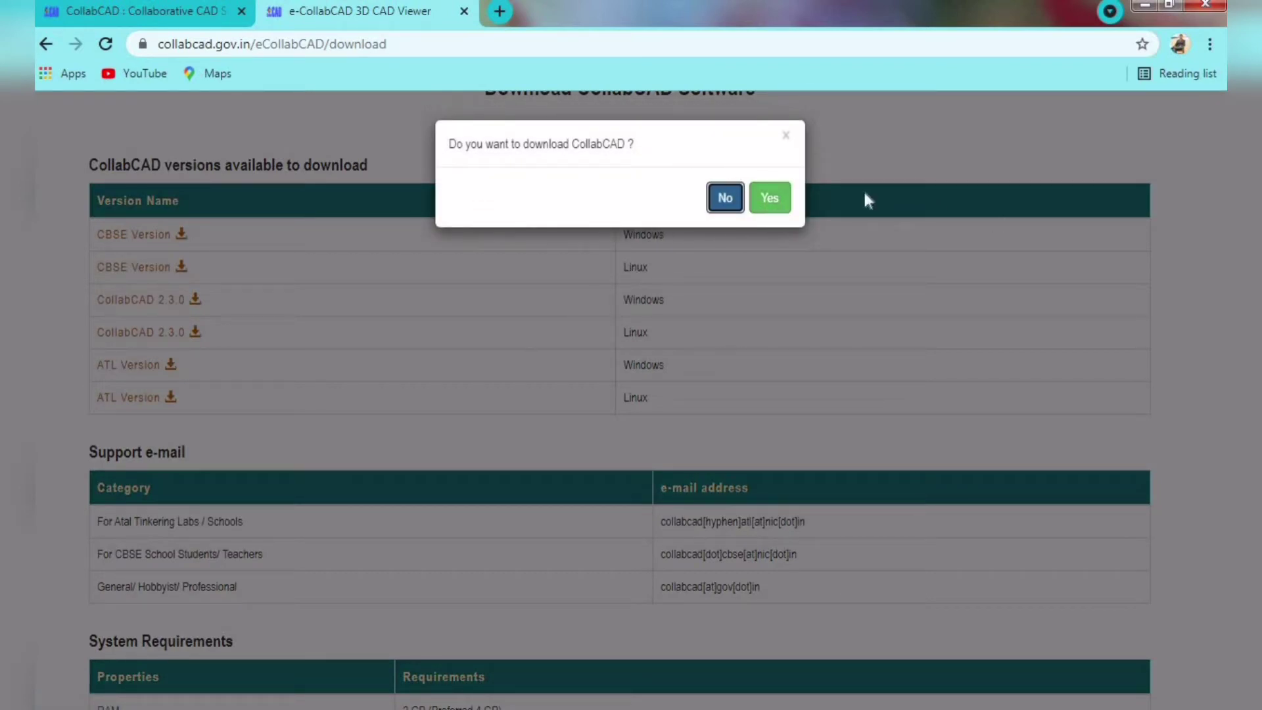
click(727, 201)
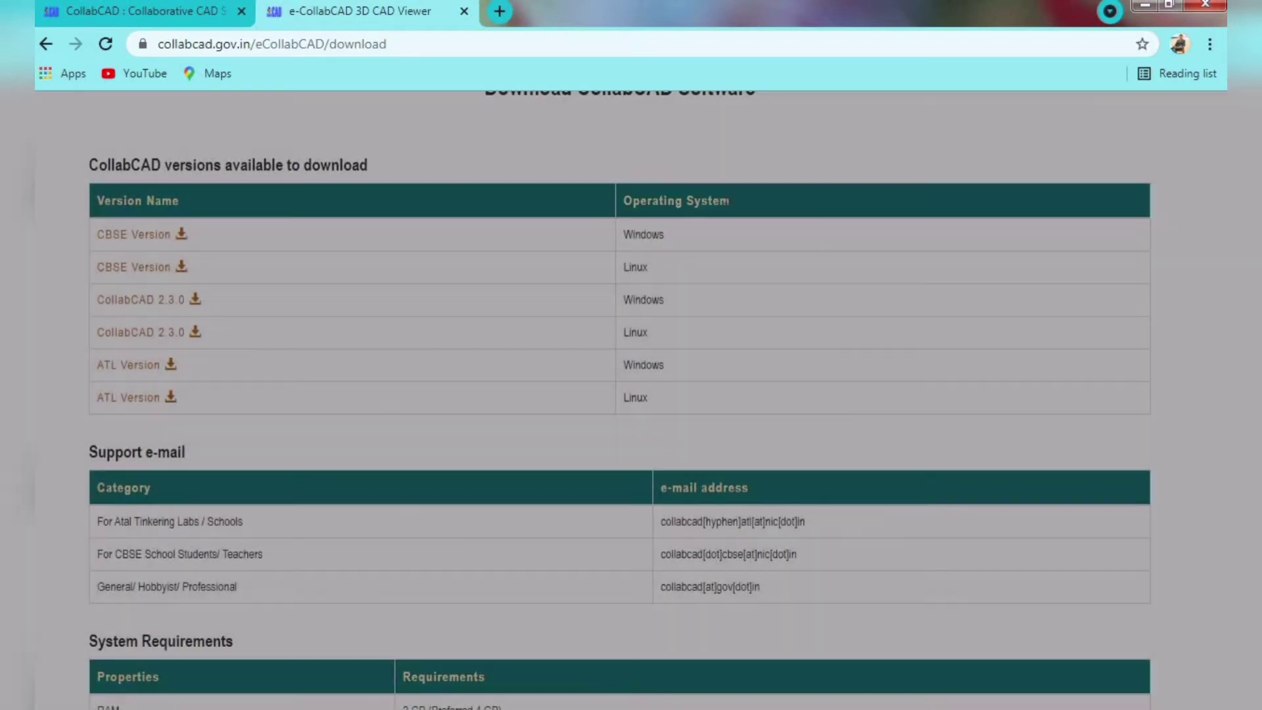
Minimize the browser, open the Downloads folder from the desktop and look through its files for the CollabCAD archive
click(1145, 7)
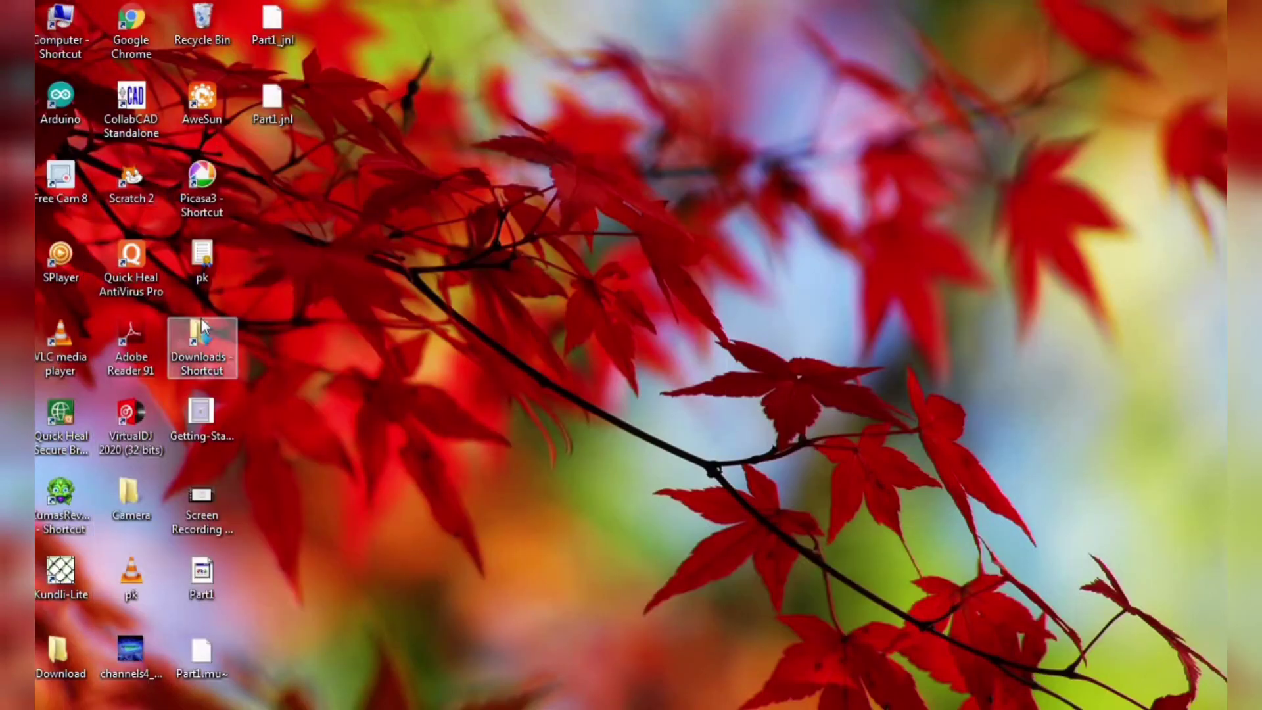
double_click(198, 353)
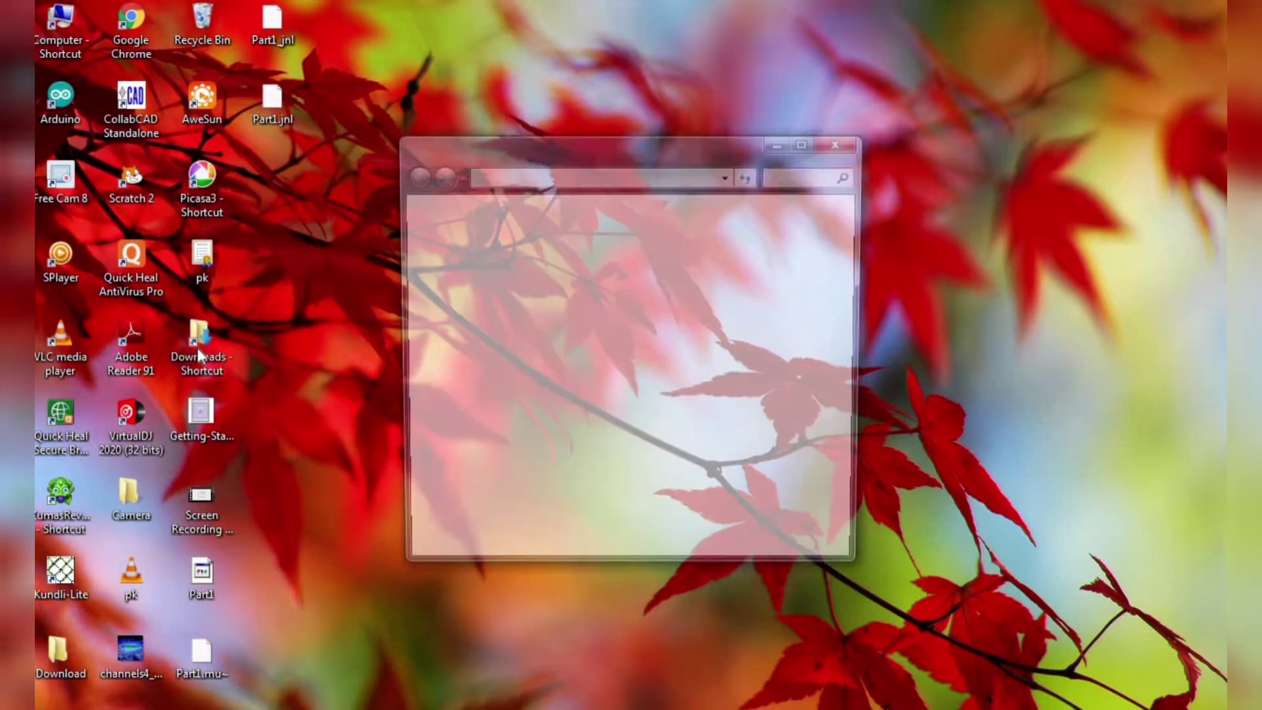
click(808, 142)
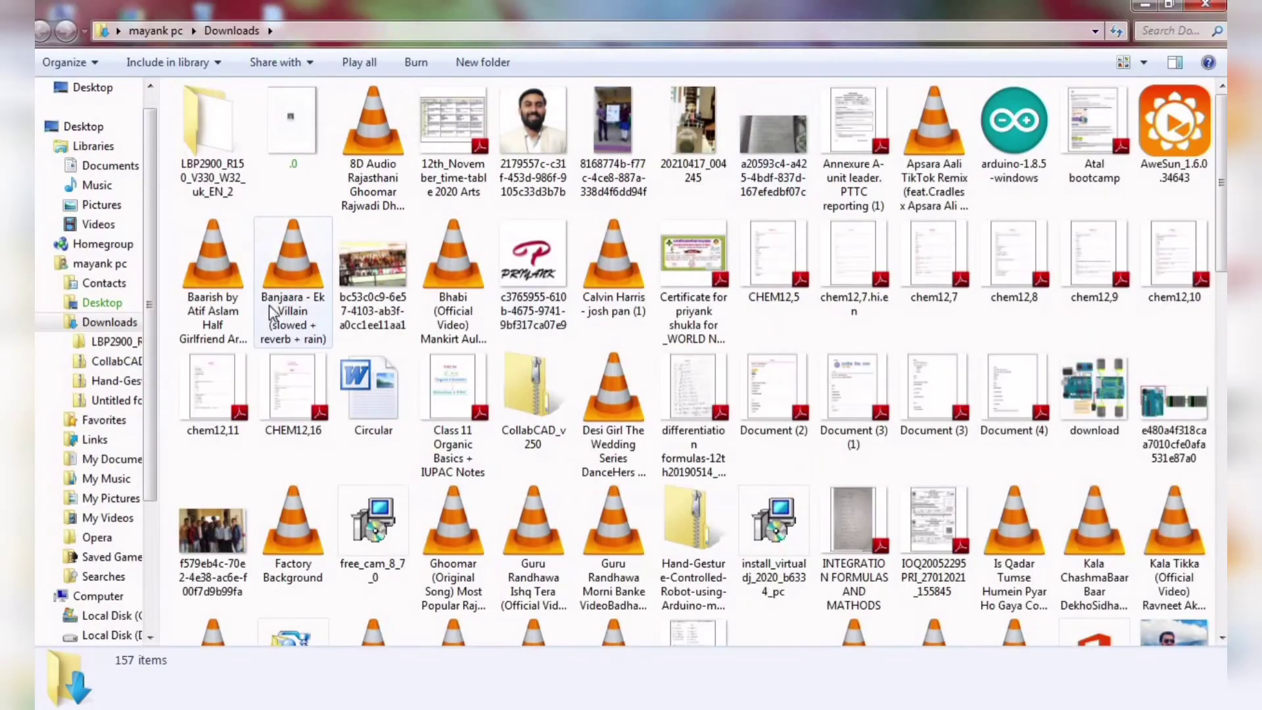
scroll(701, 549, down, 10)
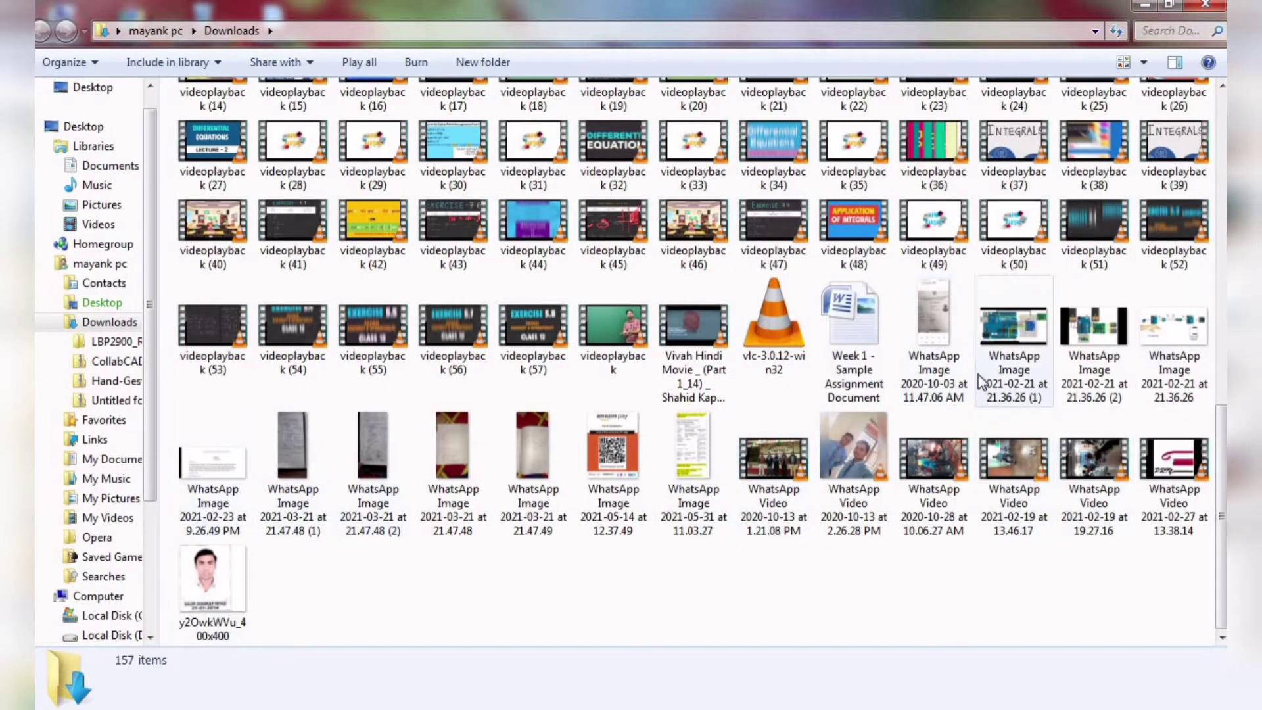
scroll(973, 388, up, 3)
scroll(1079, 184, up, 5)
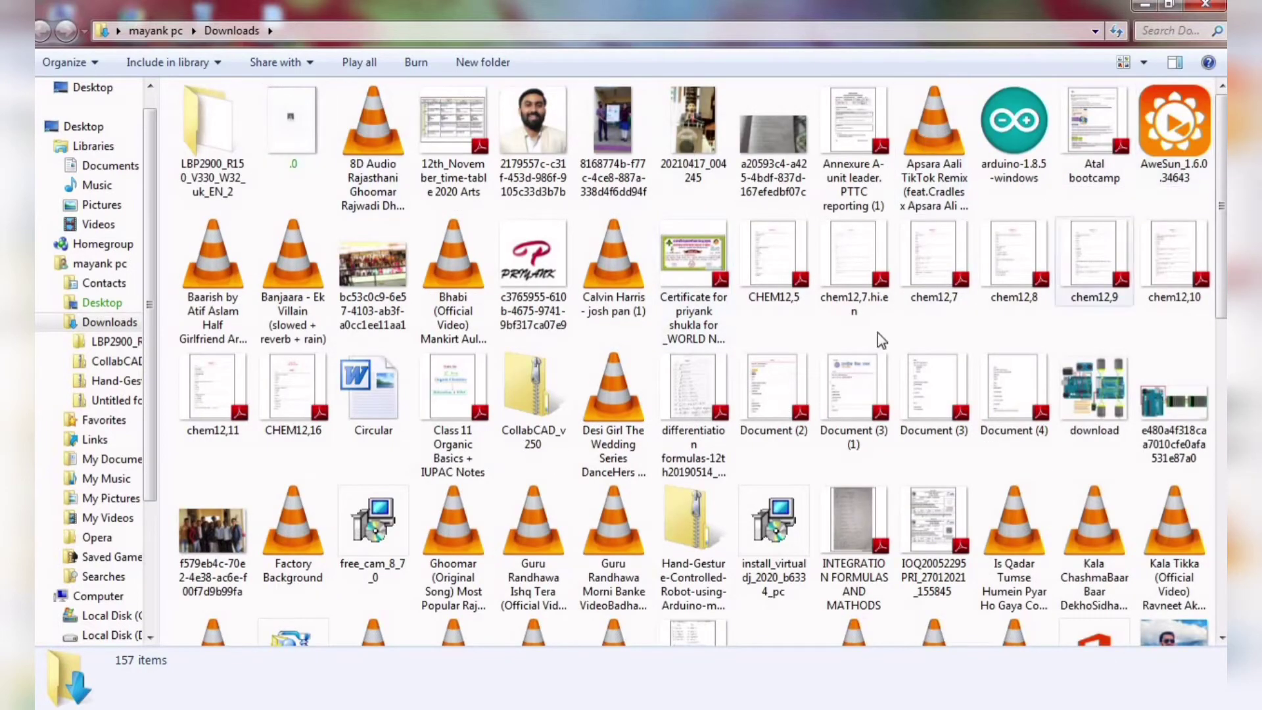
Open the DISK1 folder inside the CollabCAD_v250 archive and select the setup application
double_click(529, 404)
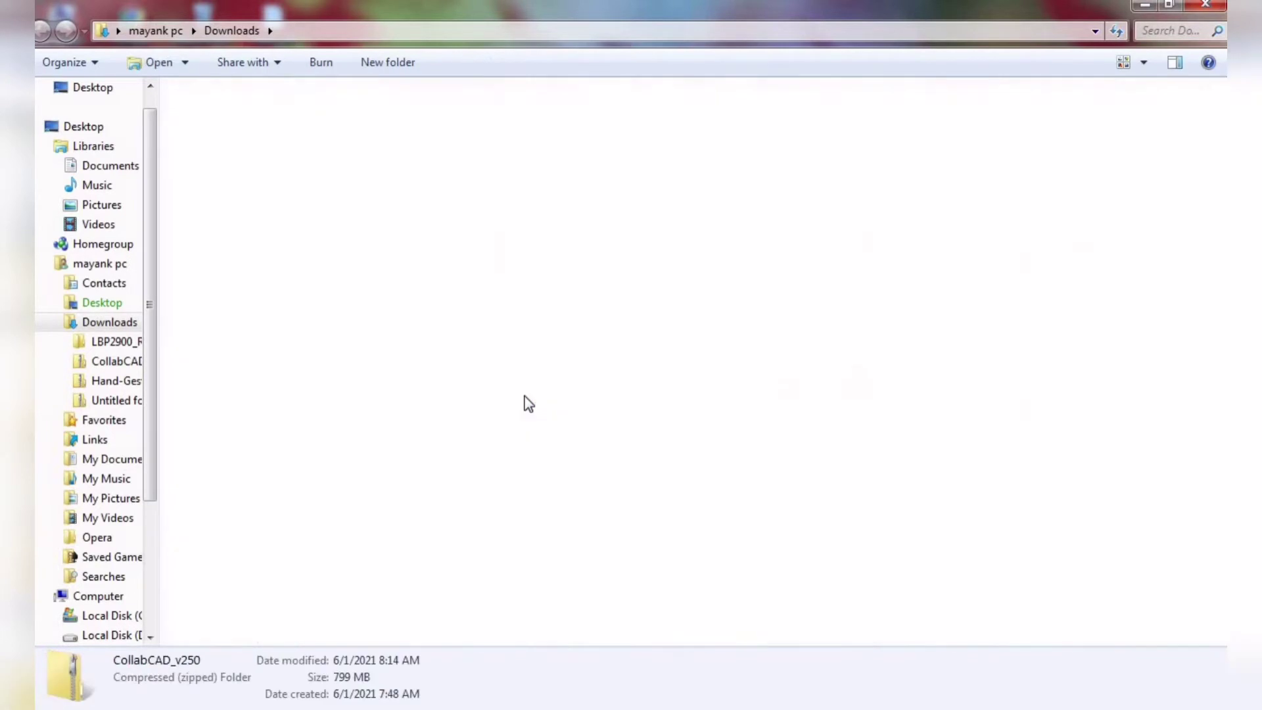
double_click(317, 131)
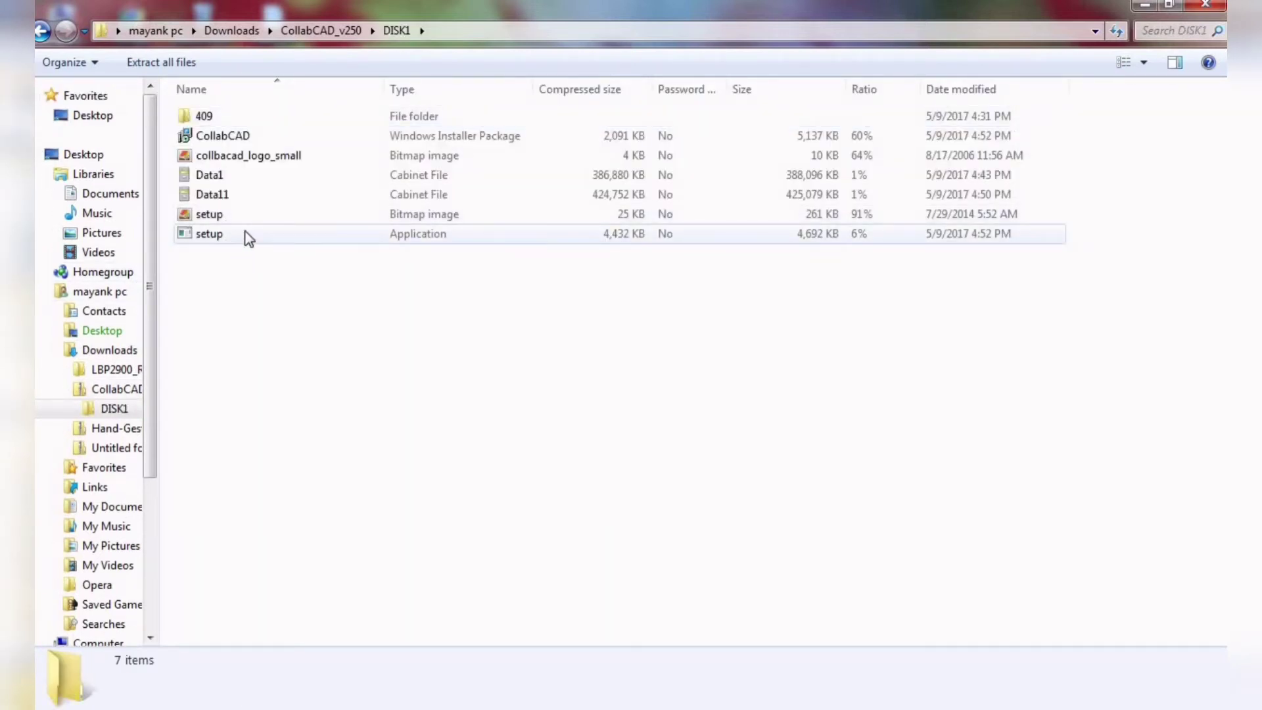
click(248, 238)
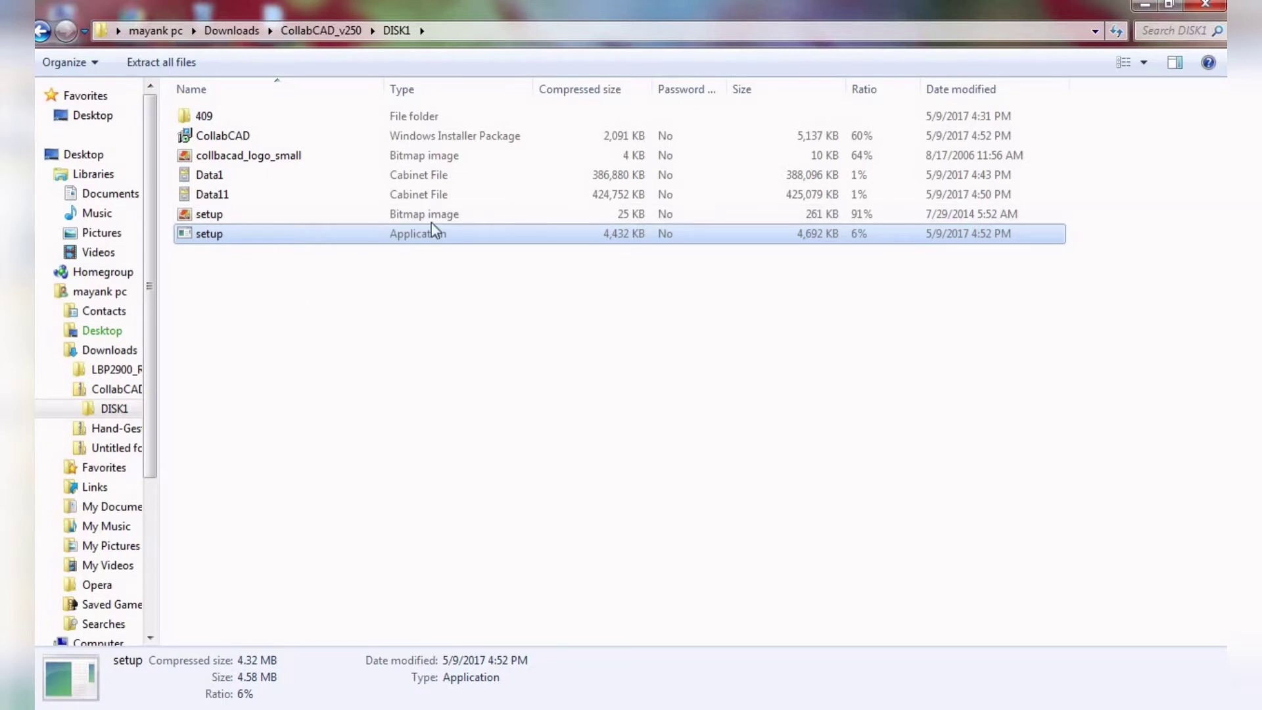
Run the setup application from the DISK1 folder, minimize the folder window and refresh the desktop
right_click(377, 237)
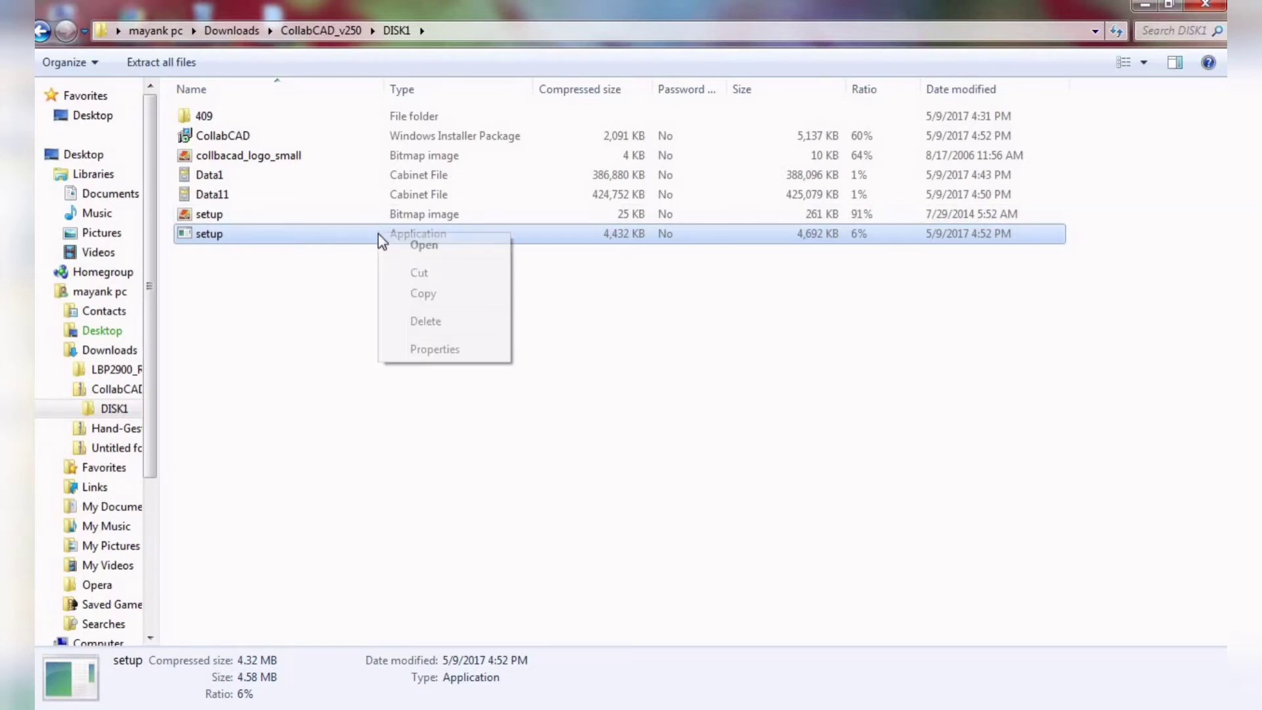
click(405, 245)
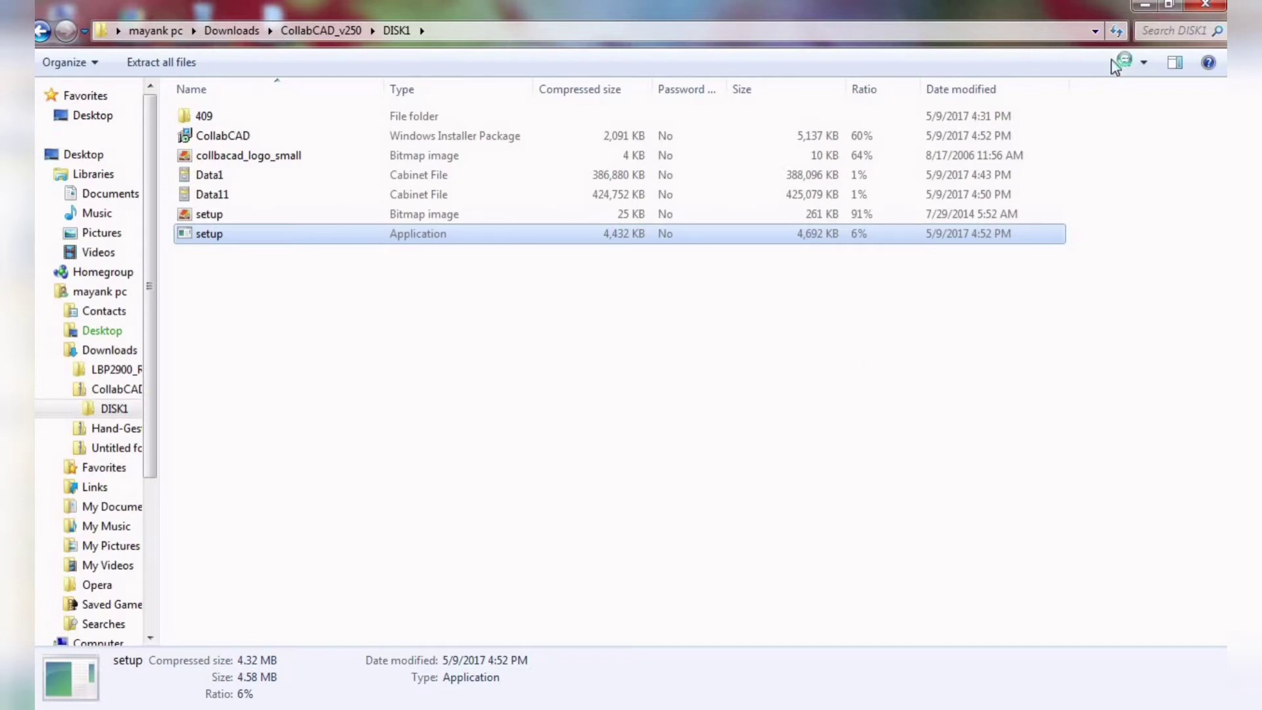
click(1162, 10)
right_click(798, 77)
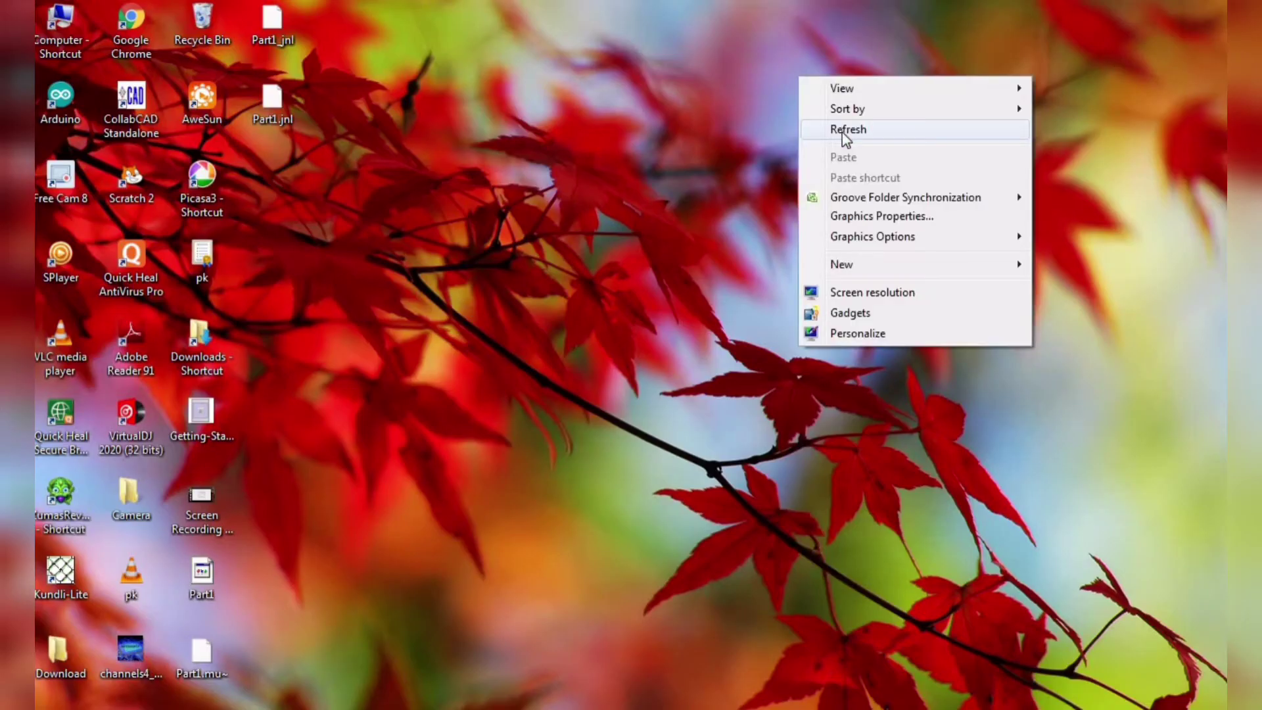
click(879, 129)
right_click(844, 120)
click(895, 170)
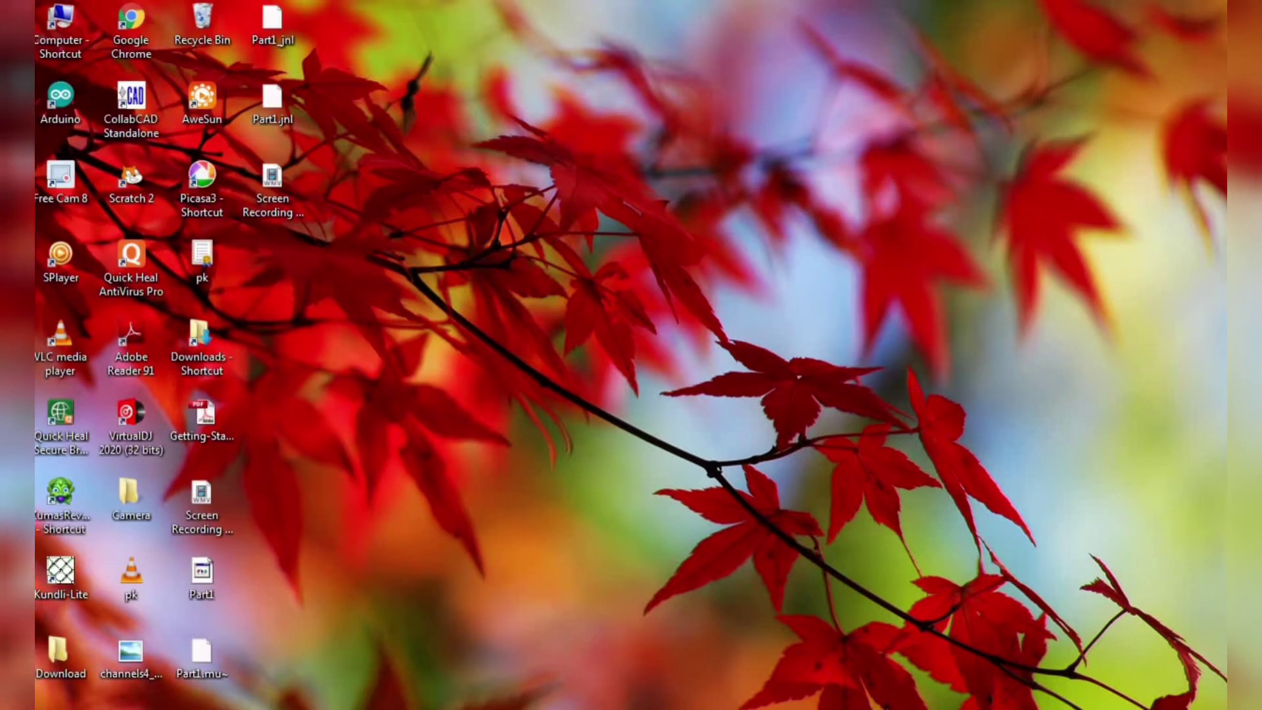
Bring the DISK1 window back up, leave it for the desktop and decline to run setup.exe in the security warning
mouse_move(1242, 164)
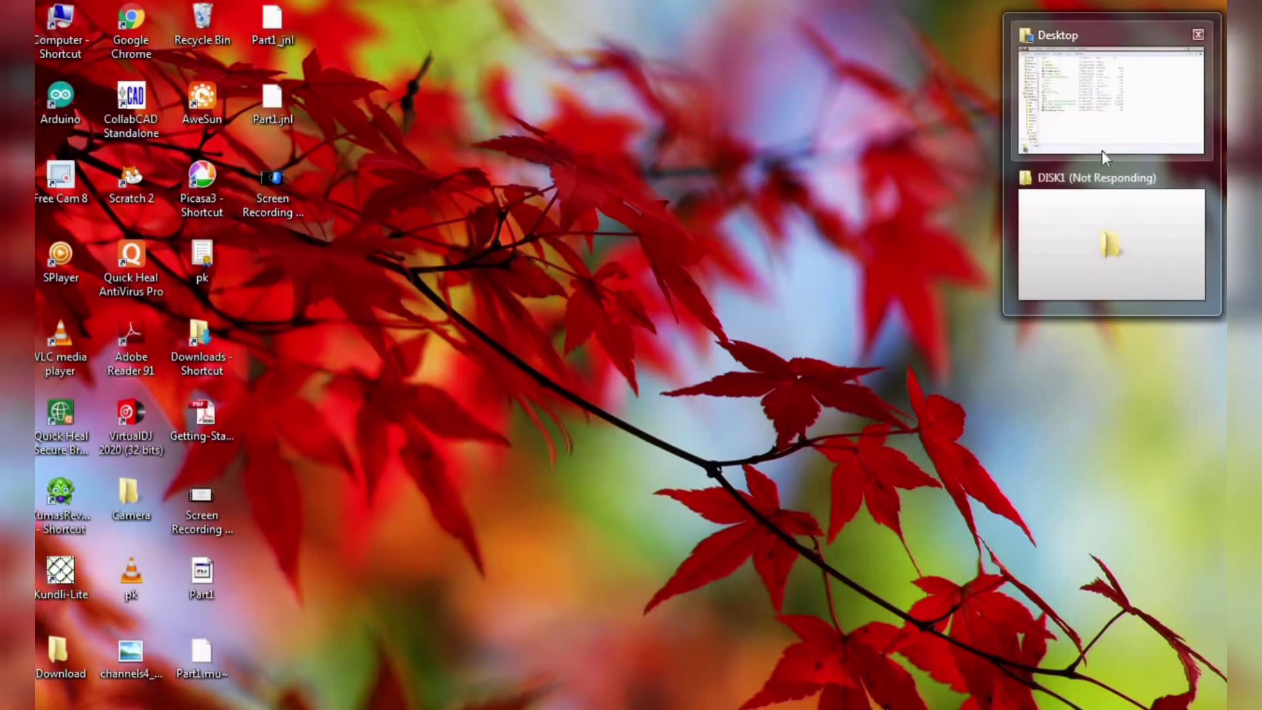
click(1064, 269)
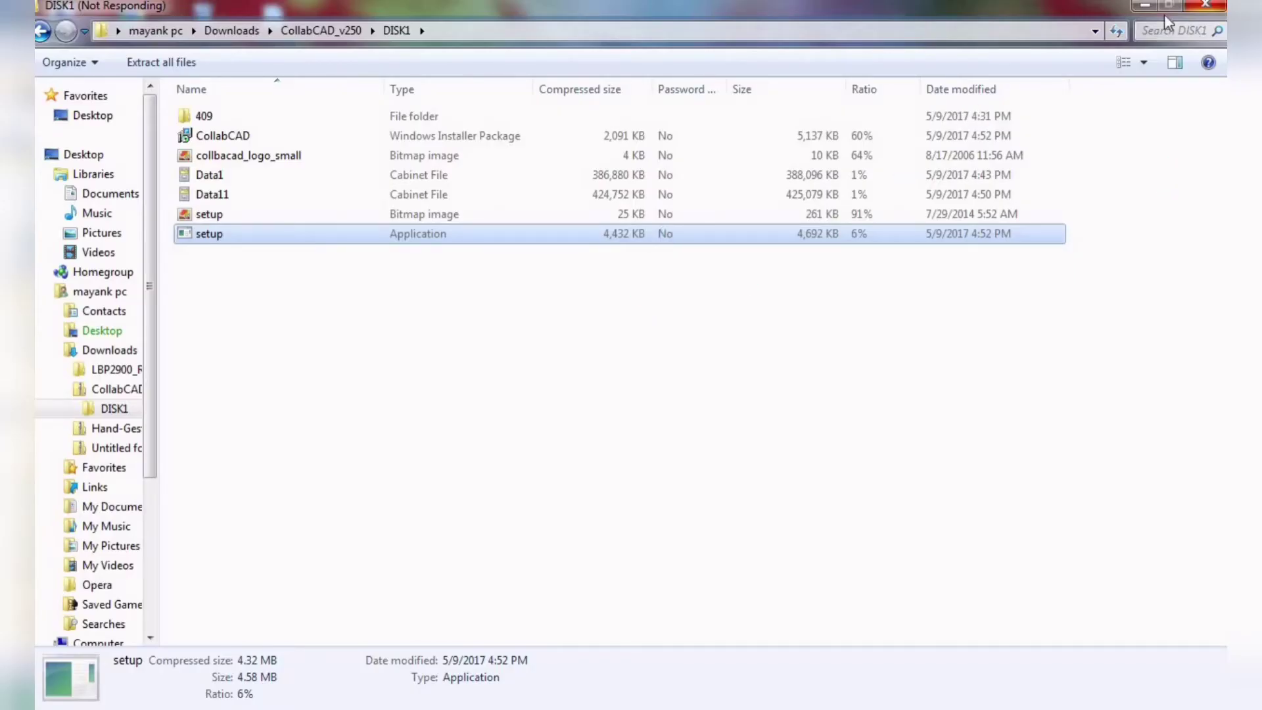
click(1206, 6)
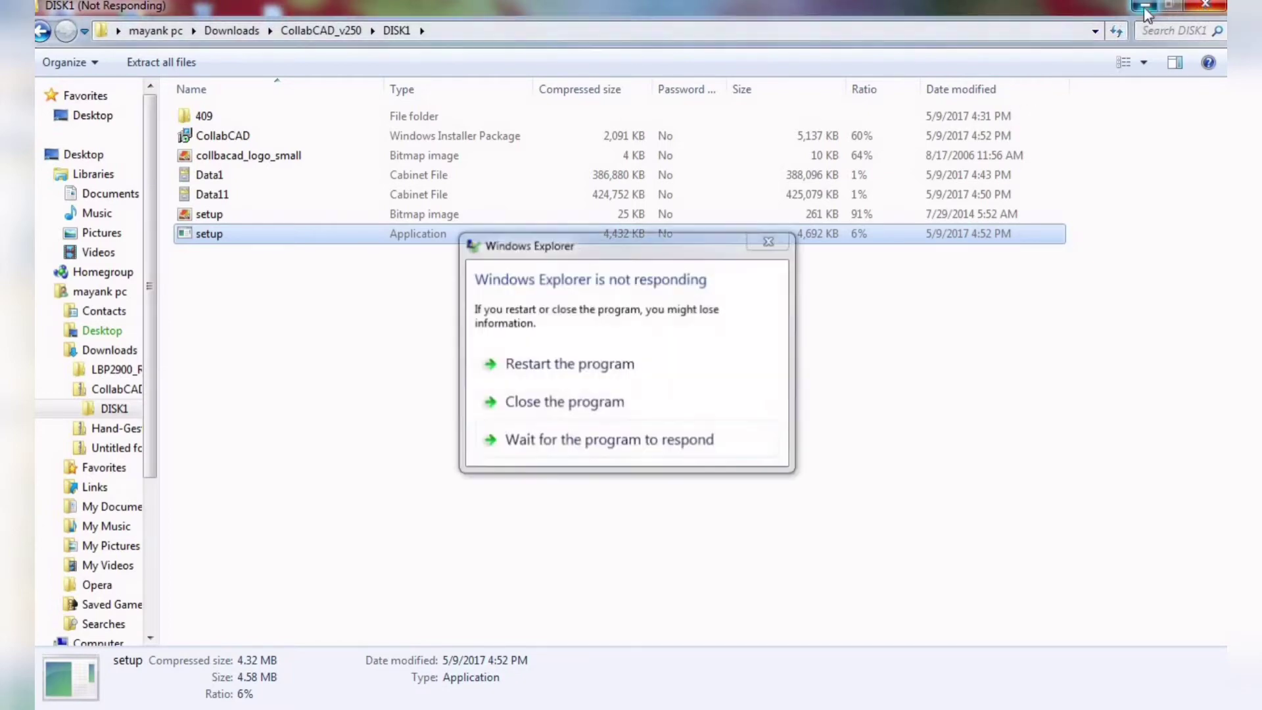
right_click(399, 61)
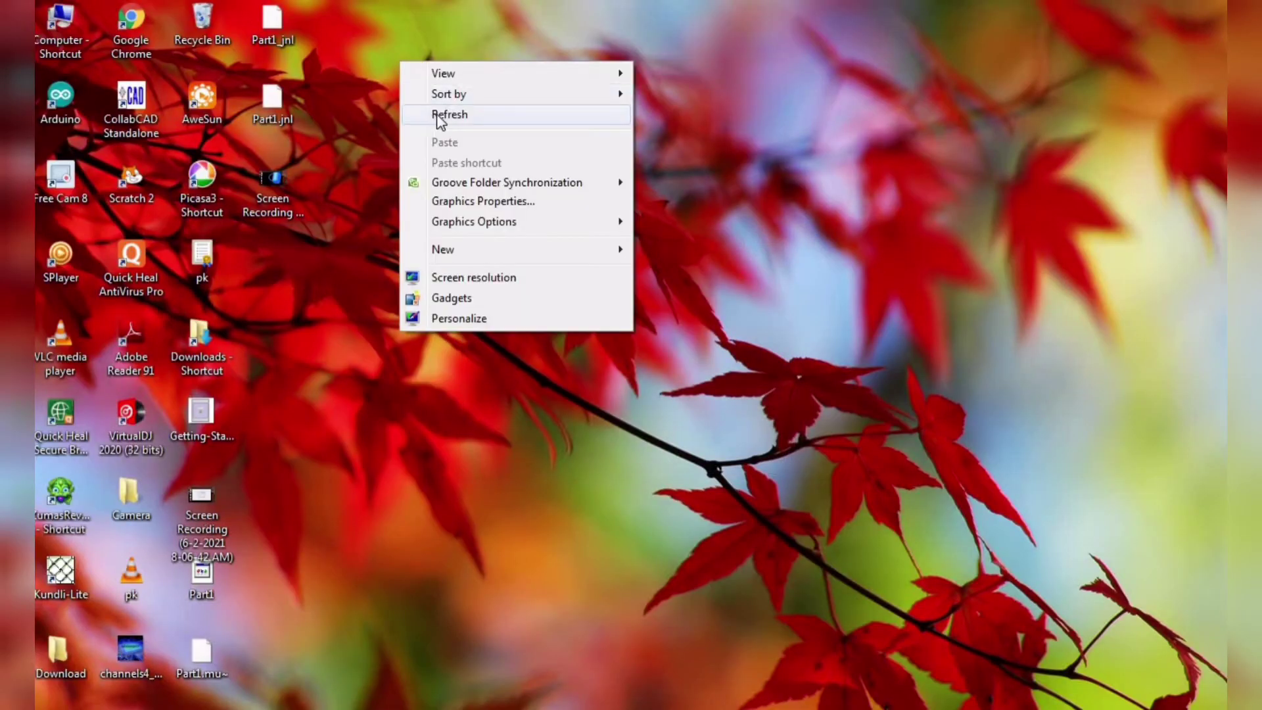
click(439, 118)
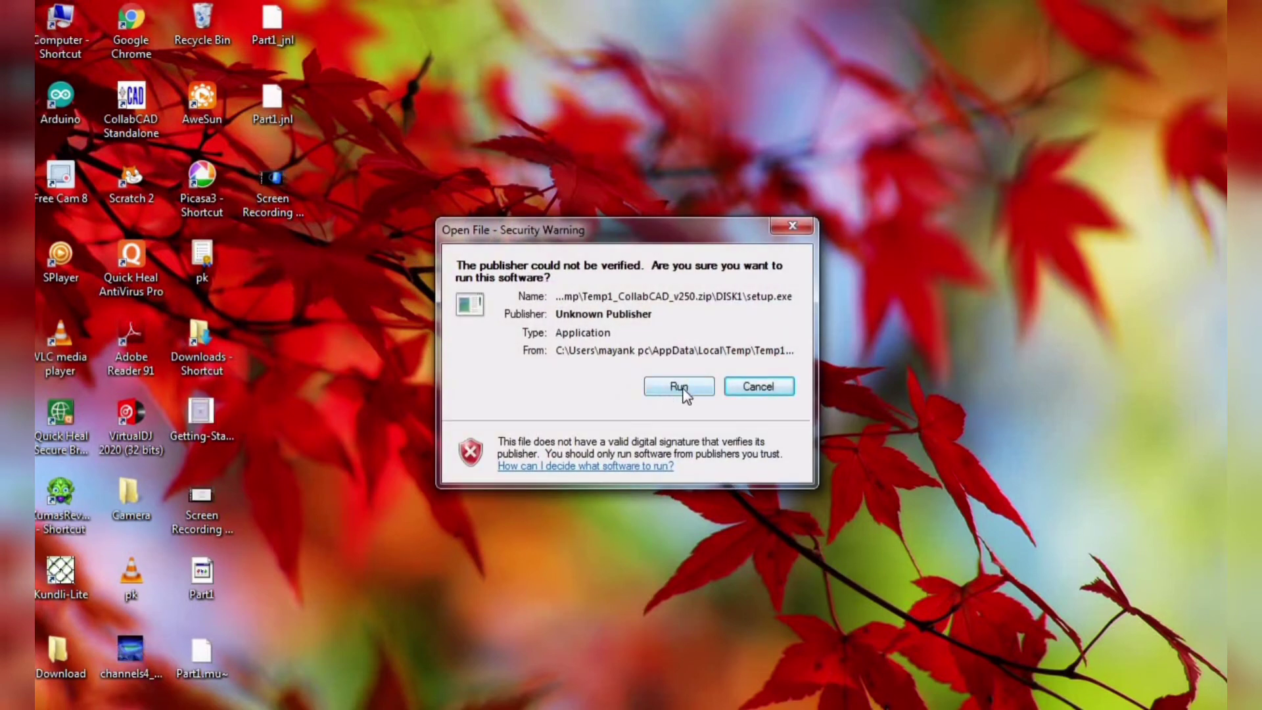
click(743, 388)
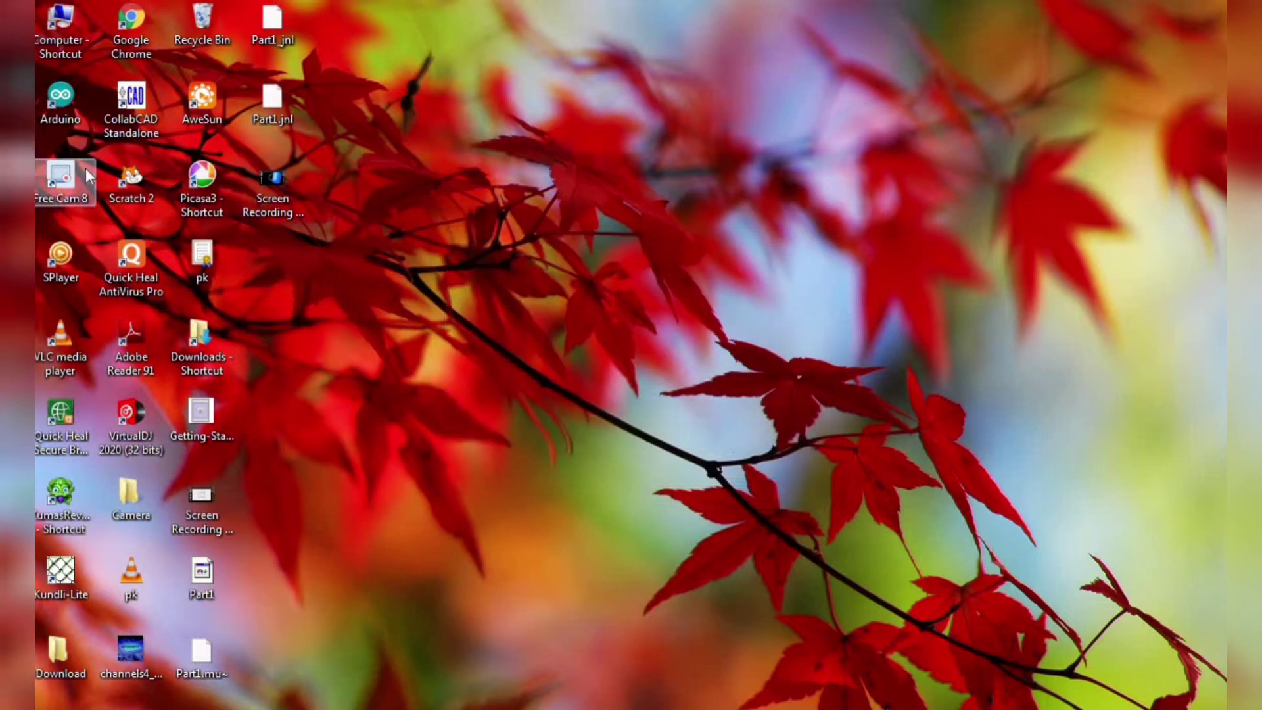
double_click(145, 124)
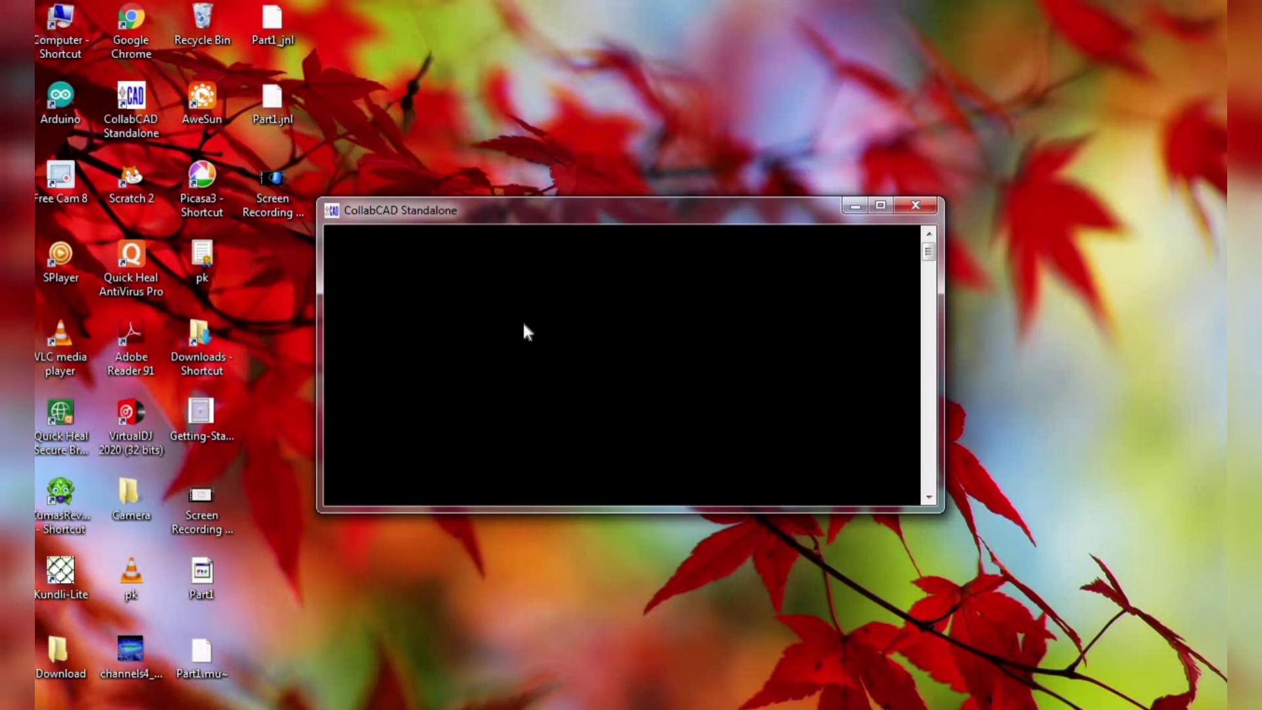
click(856, 207)
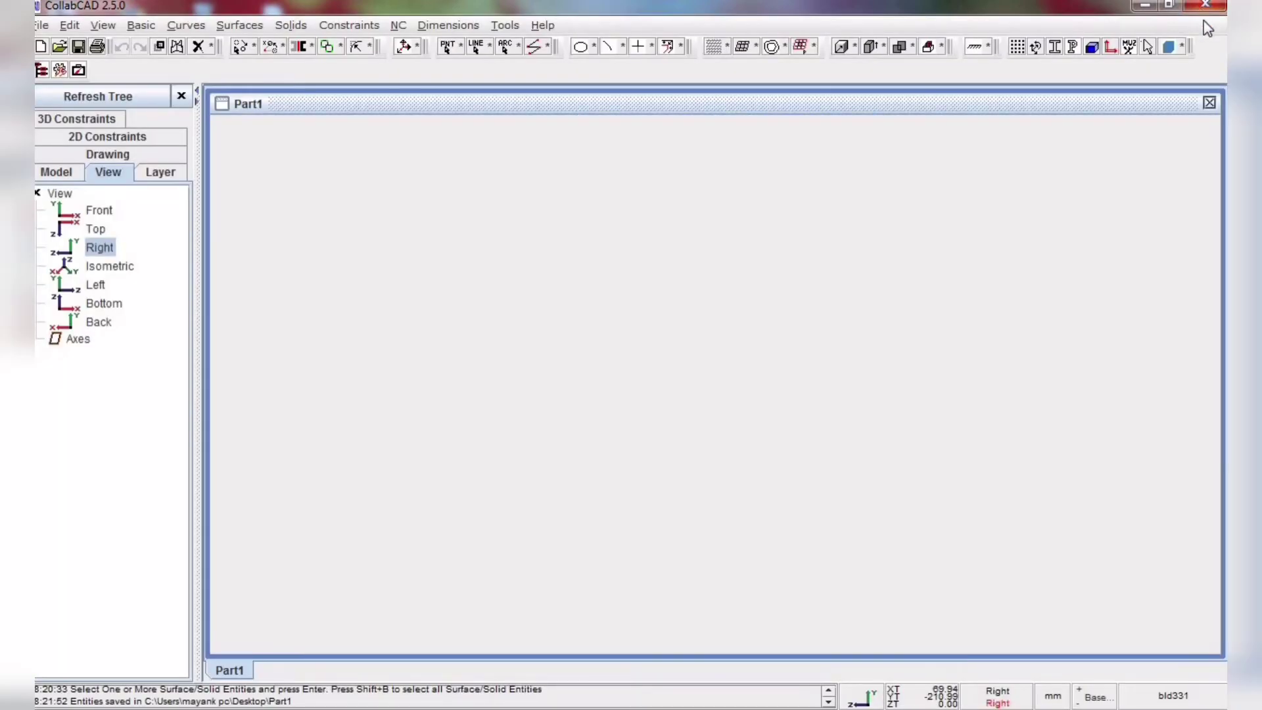
click(1206, 106)
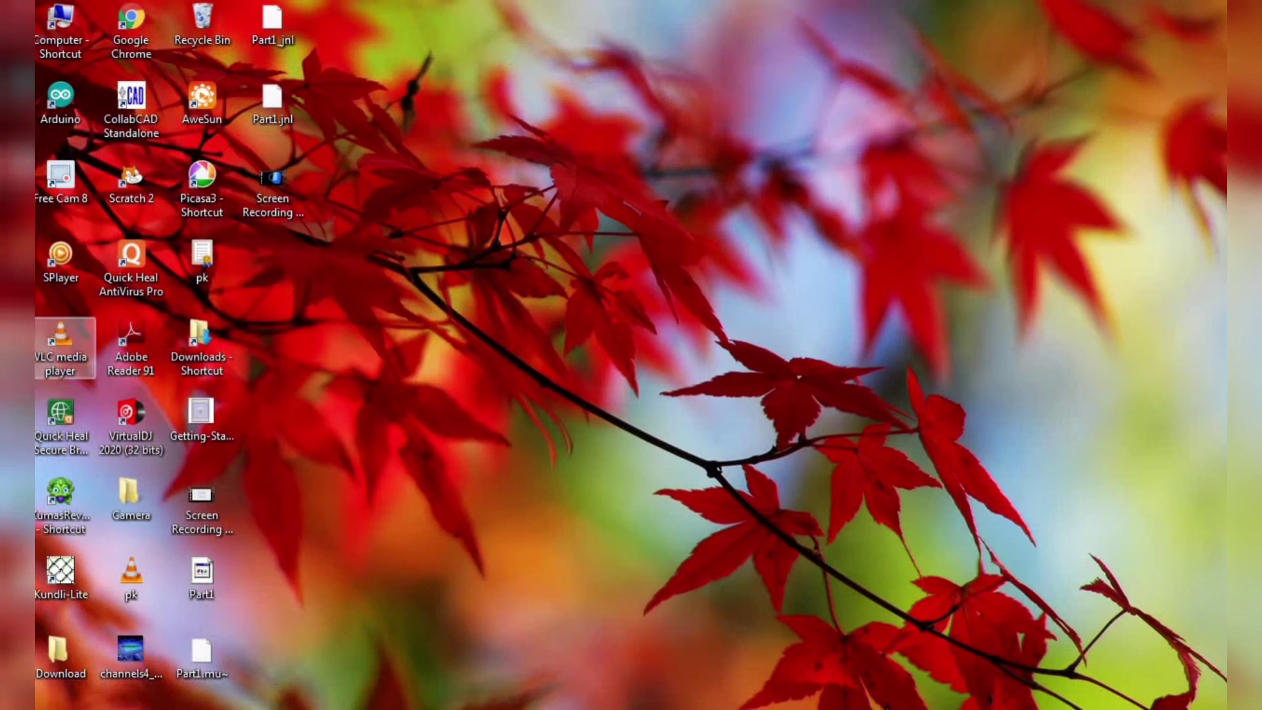
double_click(136, 128)
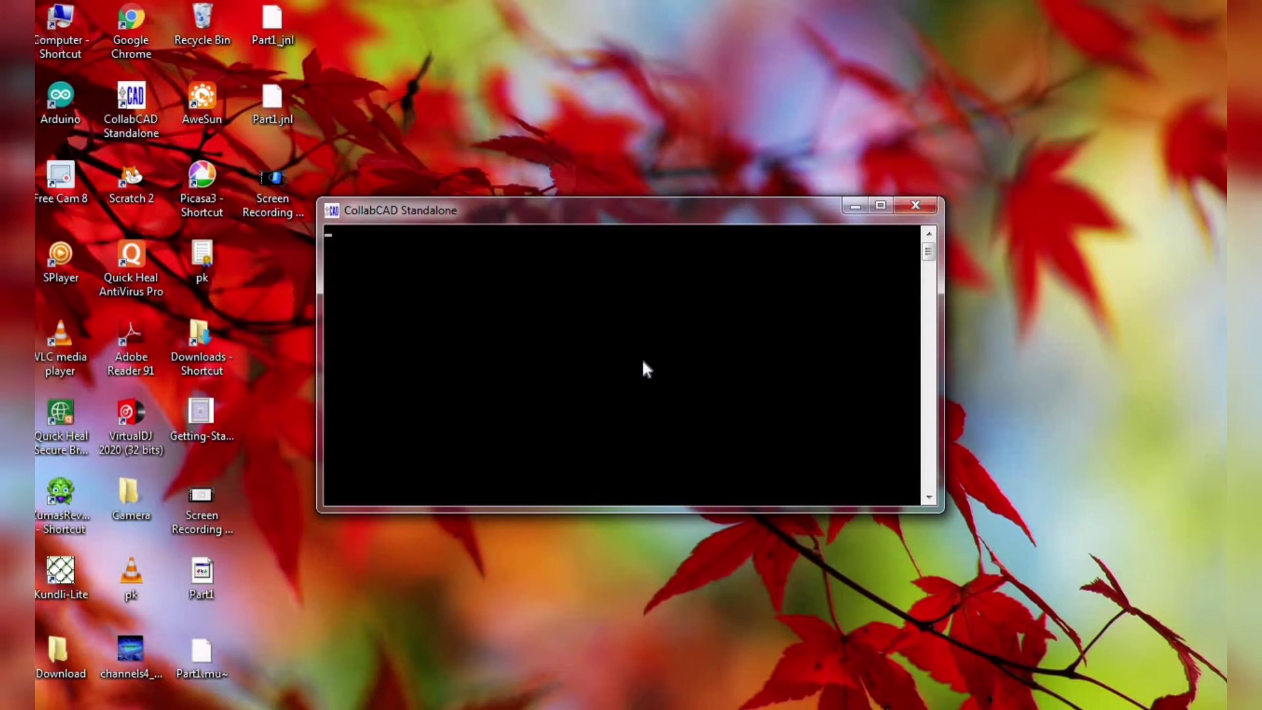
click(916, 200)
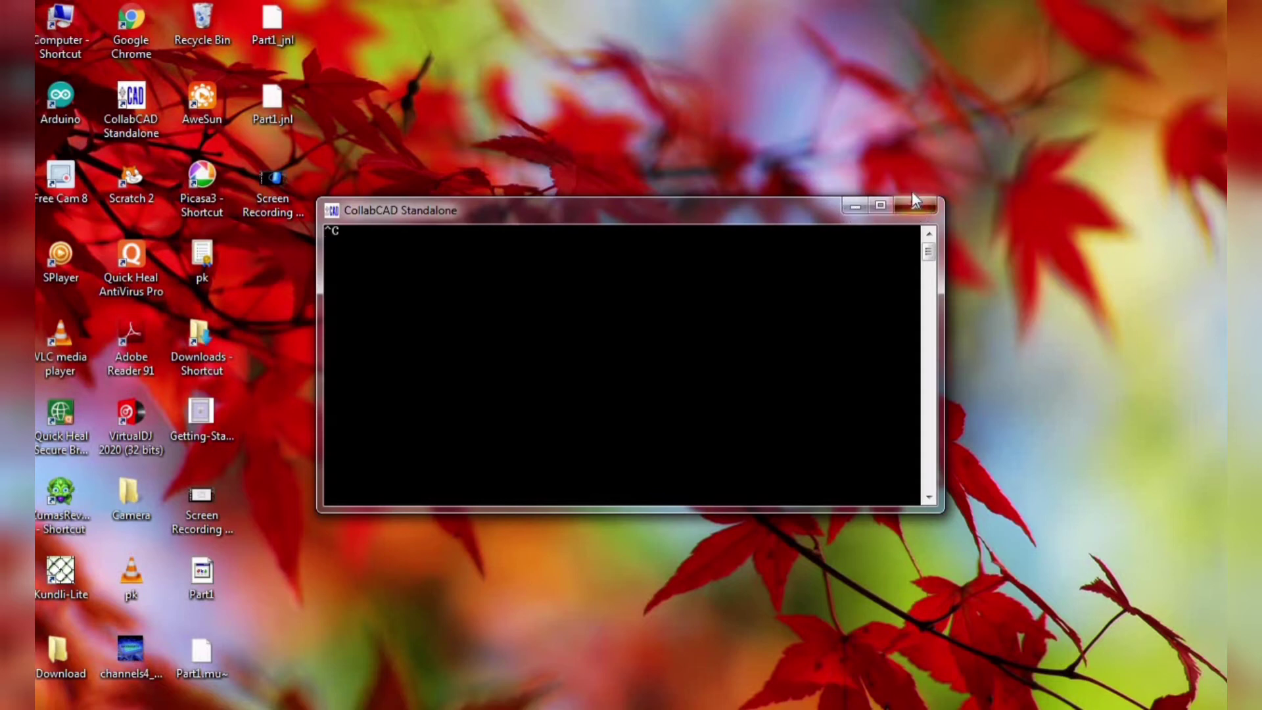
right_click(1253, 46)
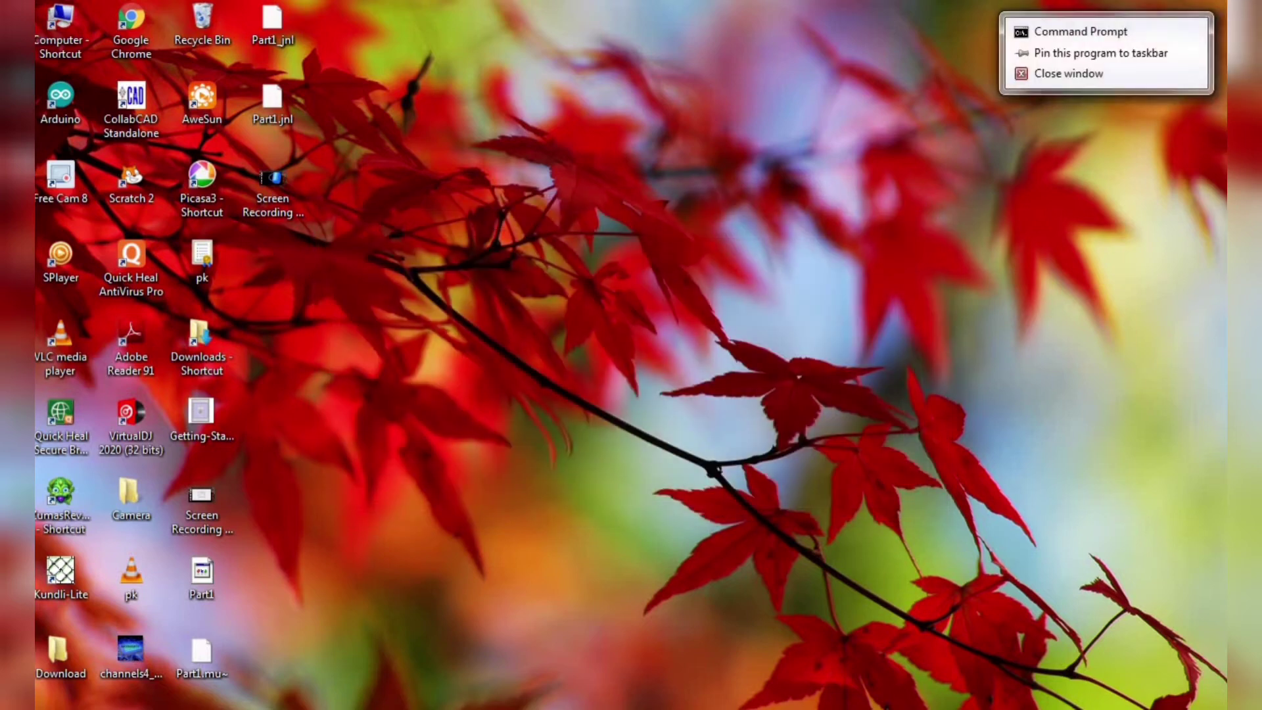
click(1087, 84)
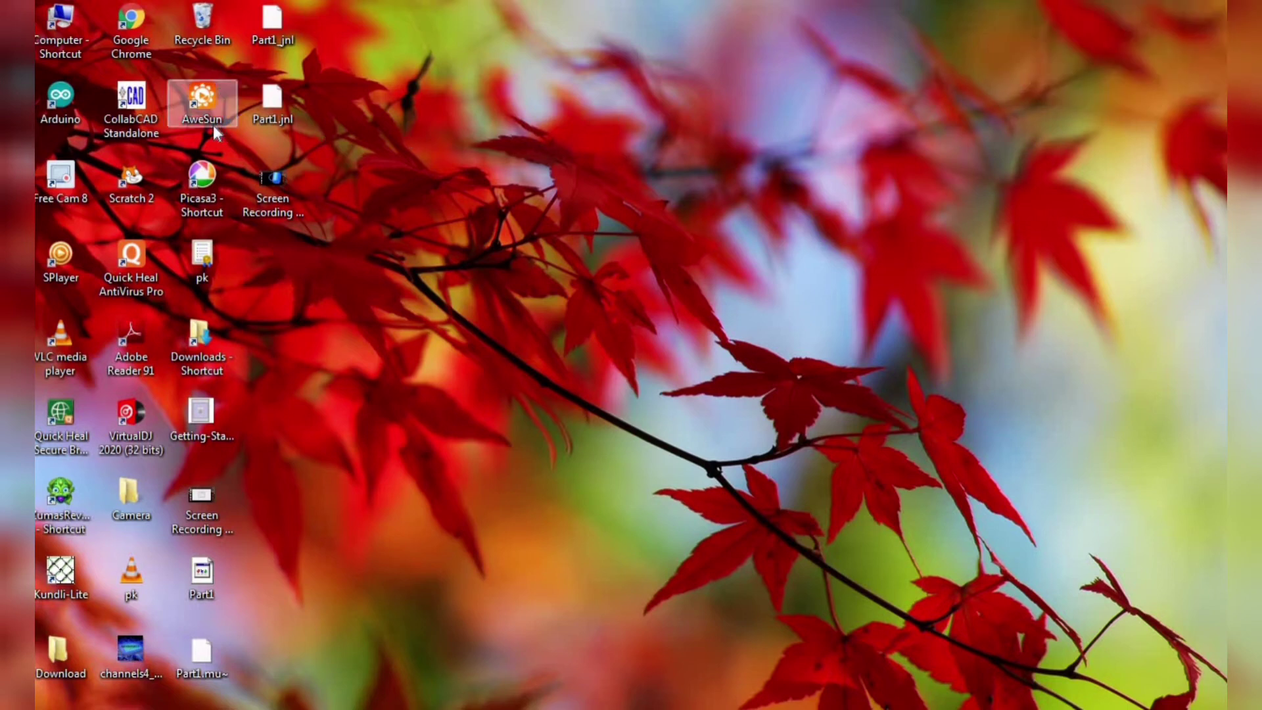
Launch CollabCAD Standalone from the desktop, minimize its console window and cancel the setup security warning
double_click(130, 106)
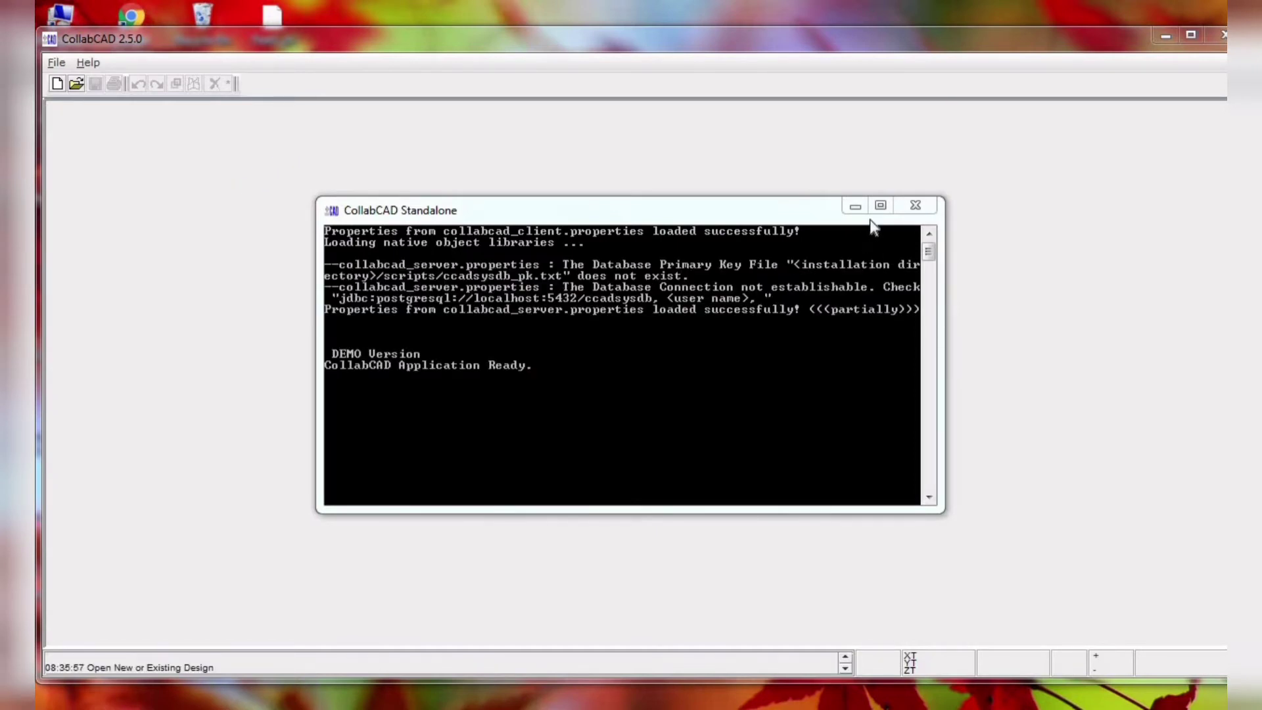
click(856, 208)
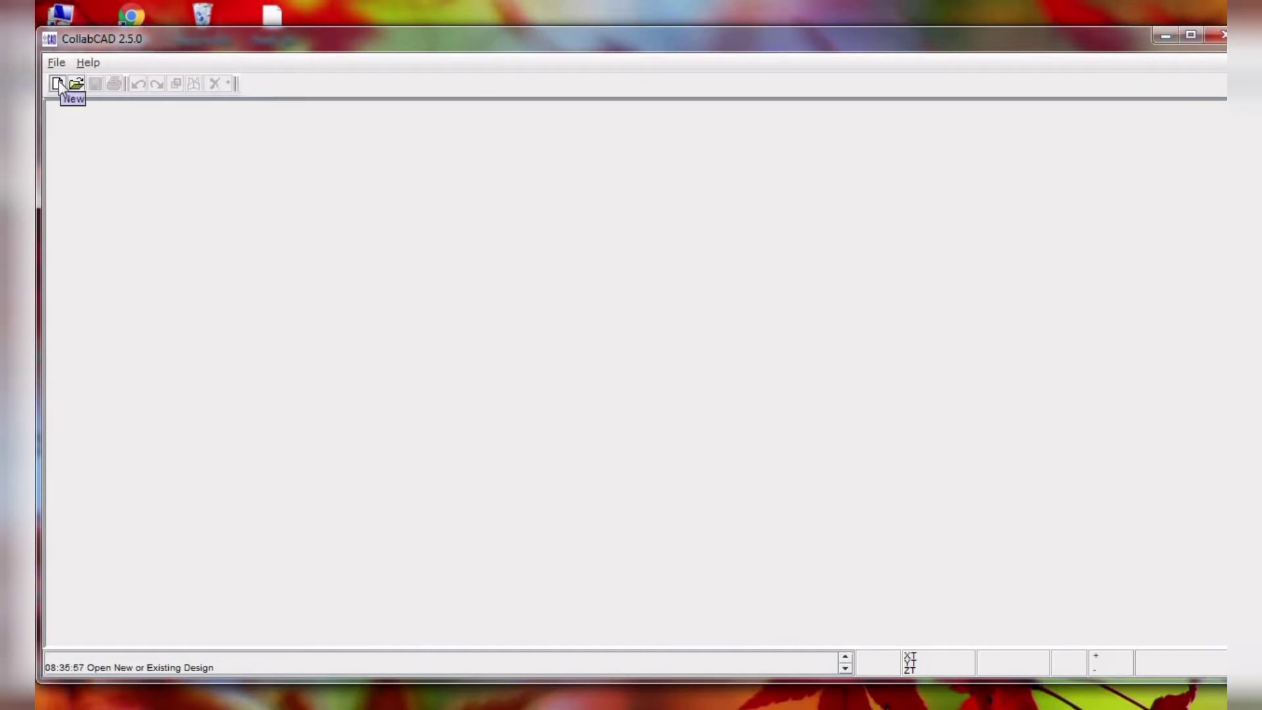
click(56, 63)
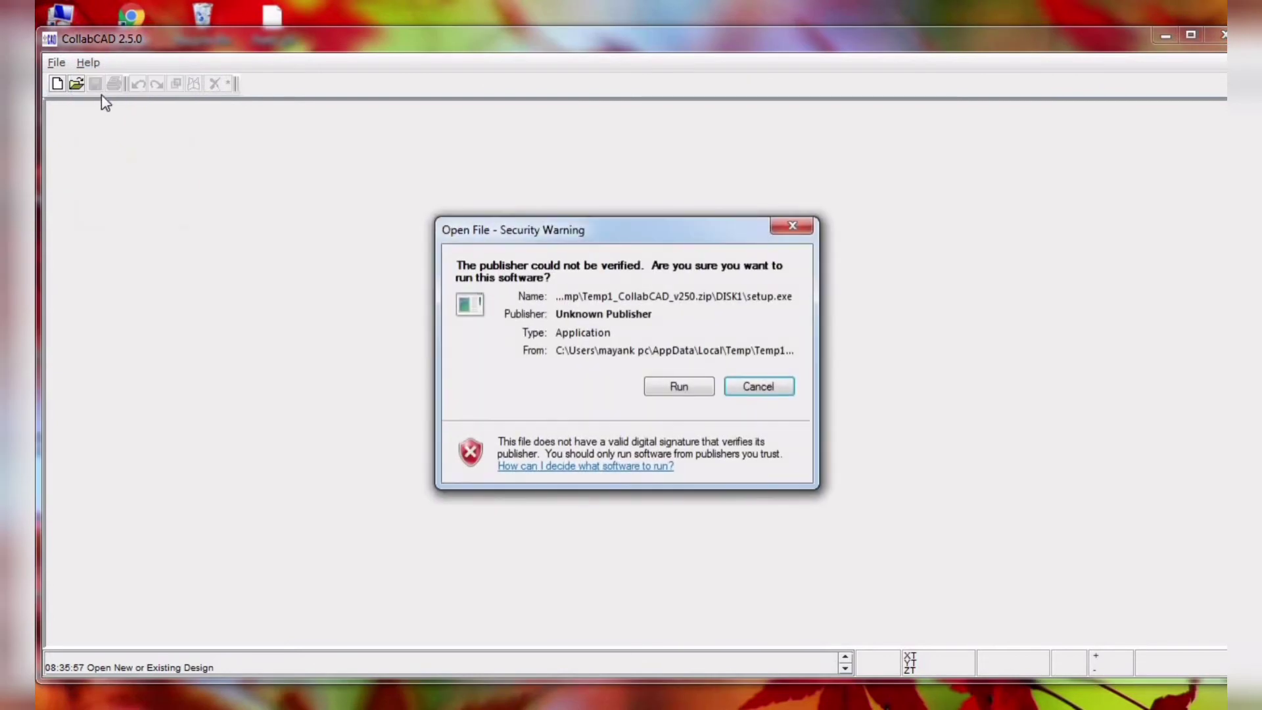
click(744, 382)
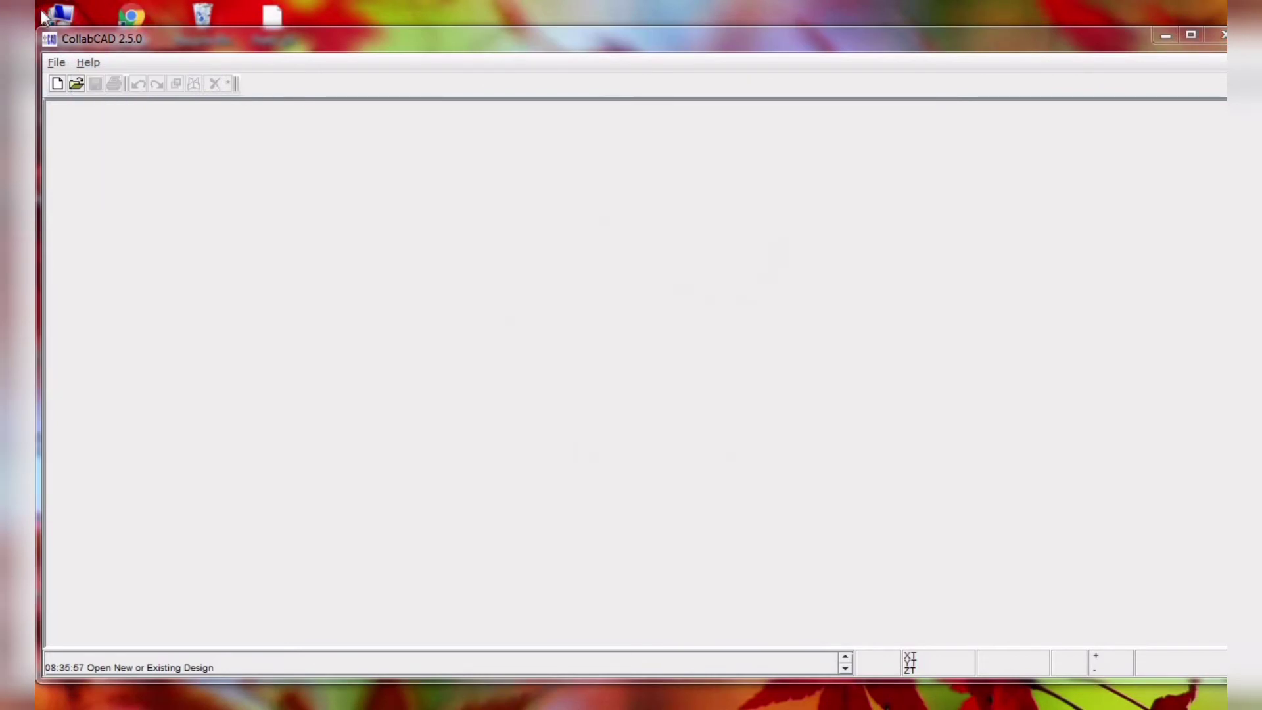
click(89, 62)
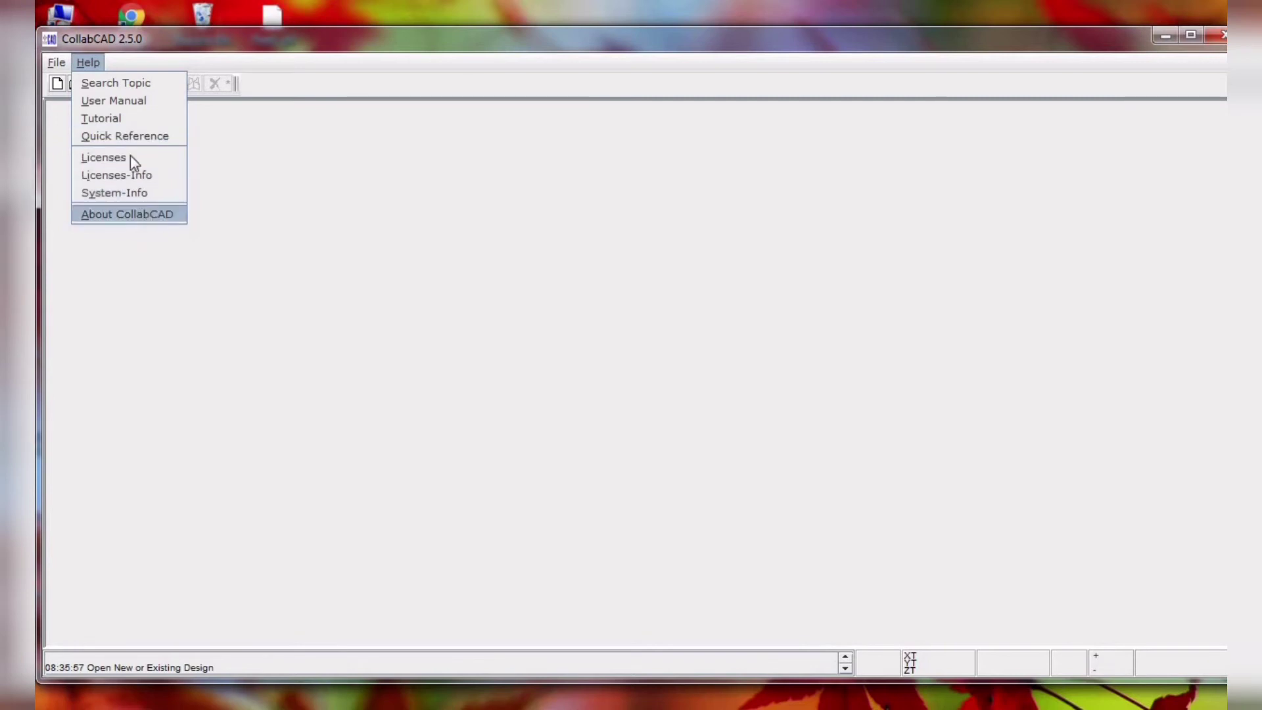
Create a new design named Part1 in Part Design mode with mm units and the IS drafting standard, and maximize the window
click(57, 87)
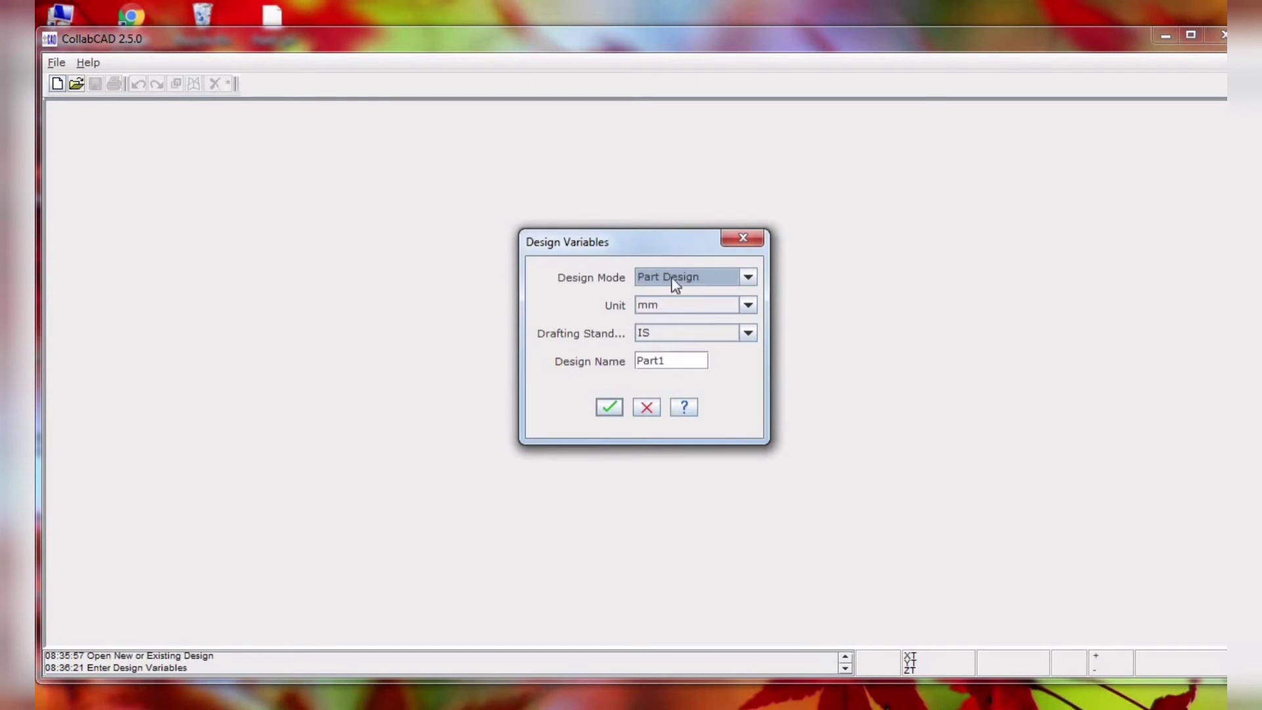
click(748, 277)
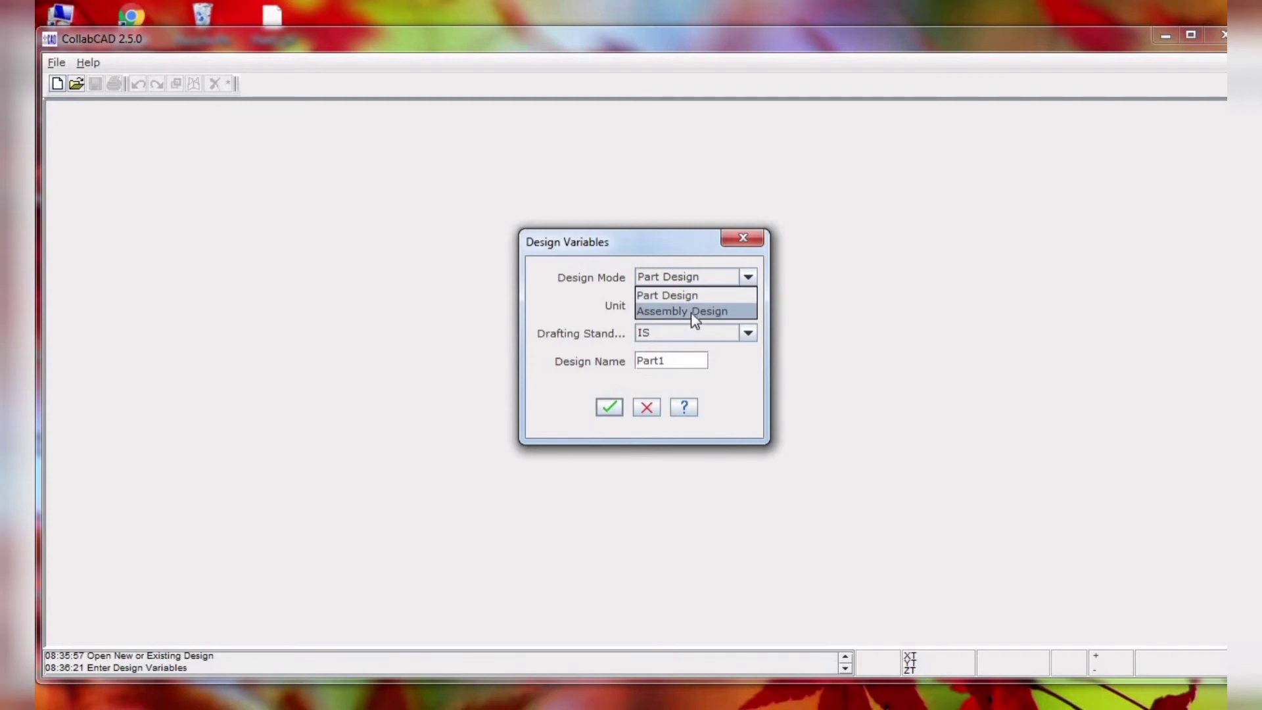
click(696, 291)
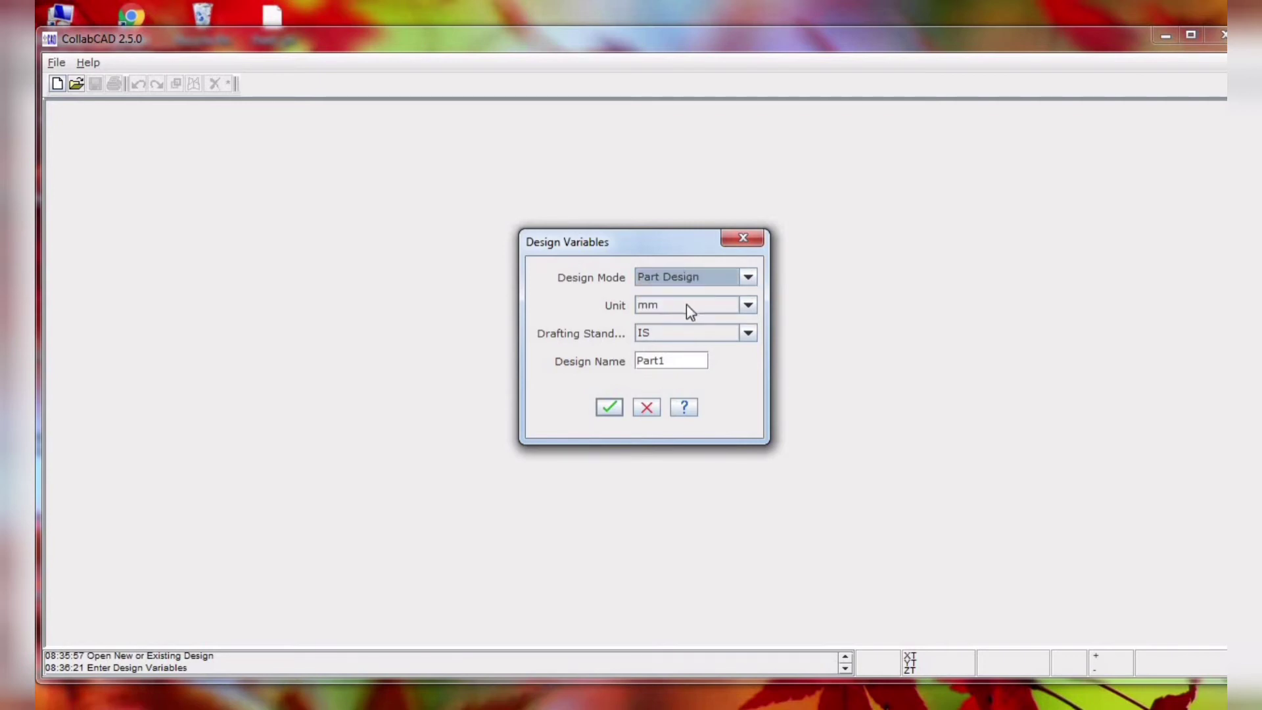
click(748, 306)
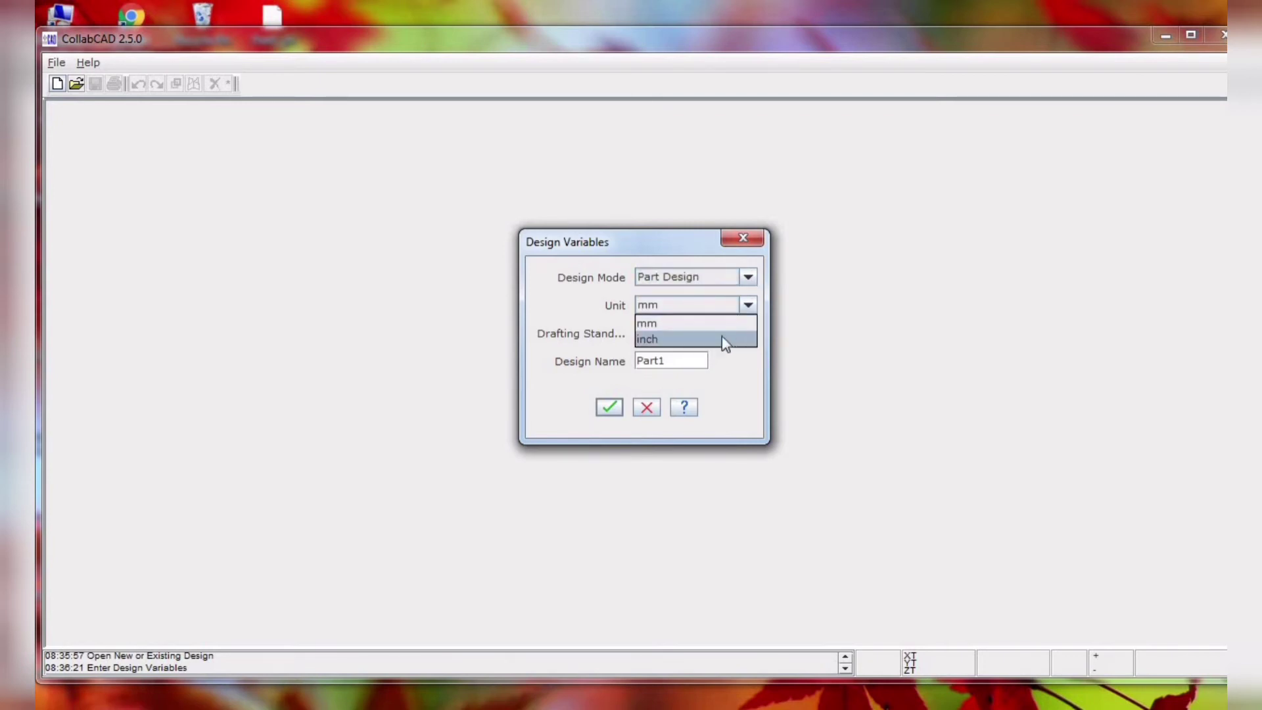
click(707, 322)
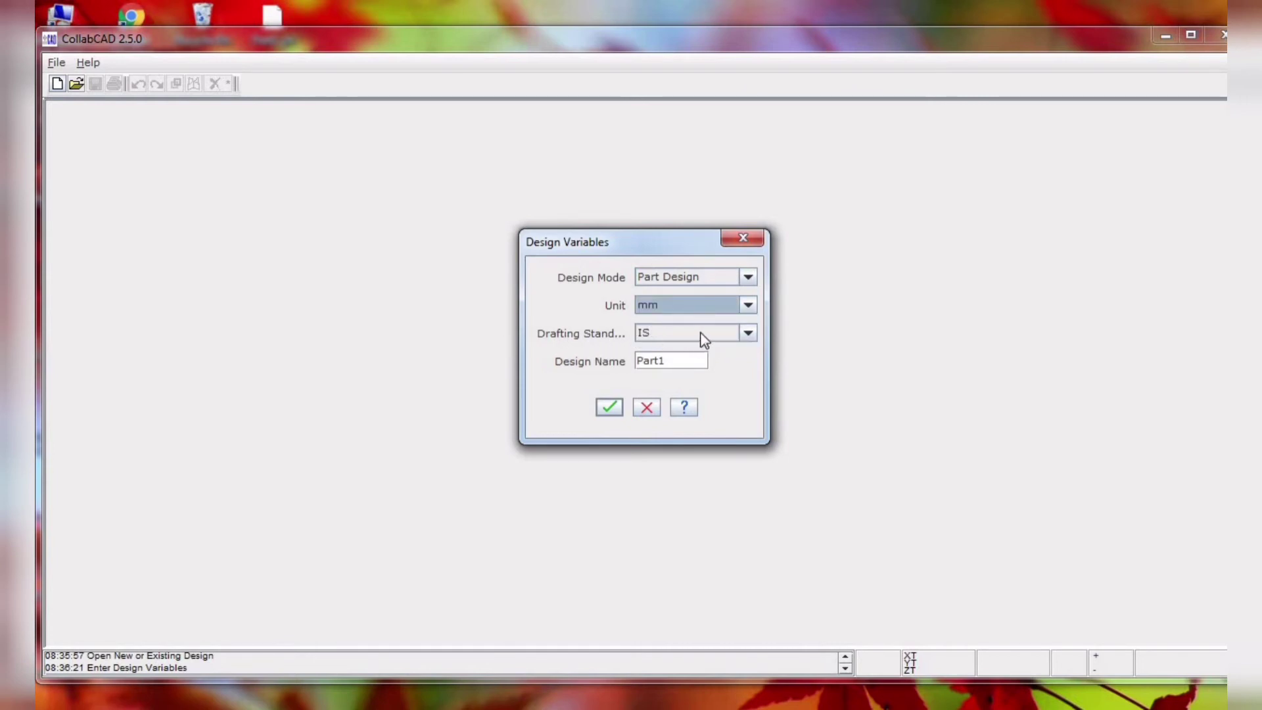
click(747, 334)
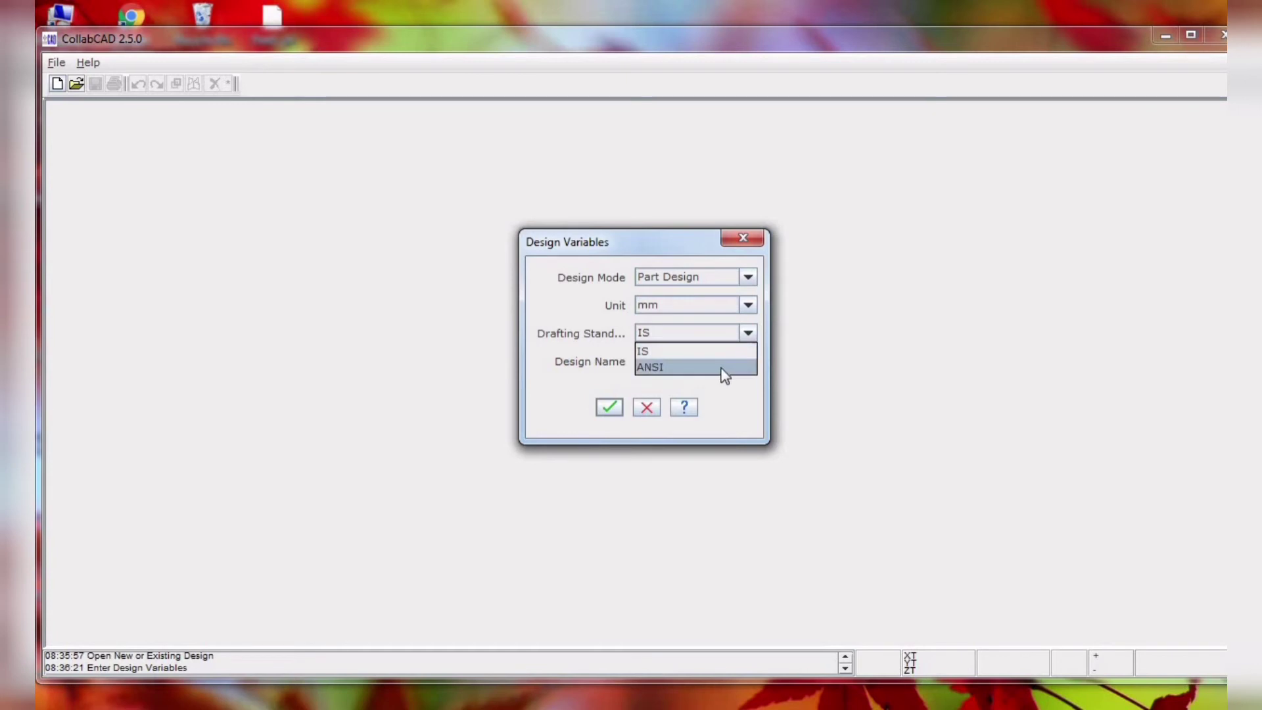
click(667, 358)
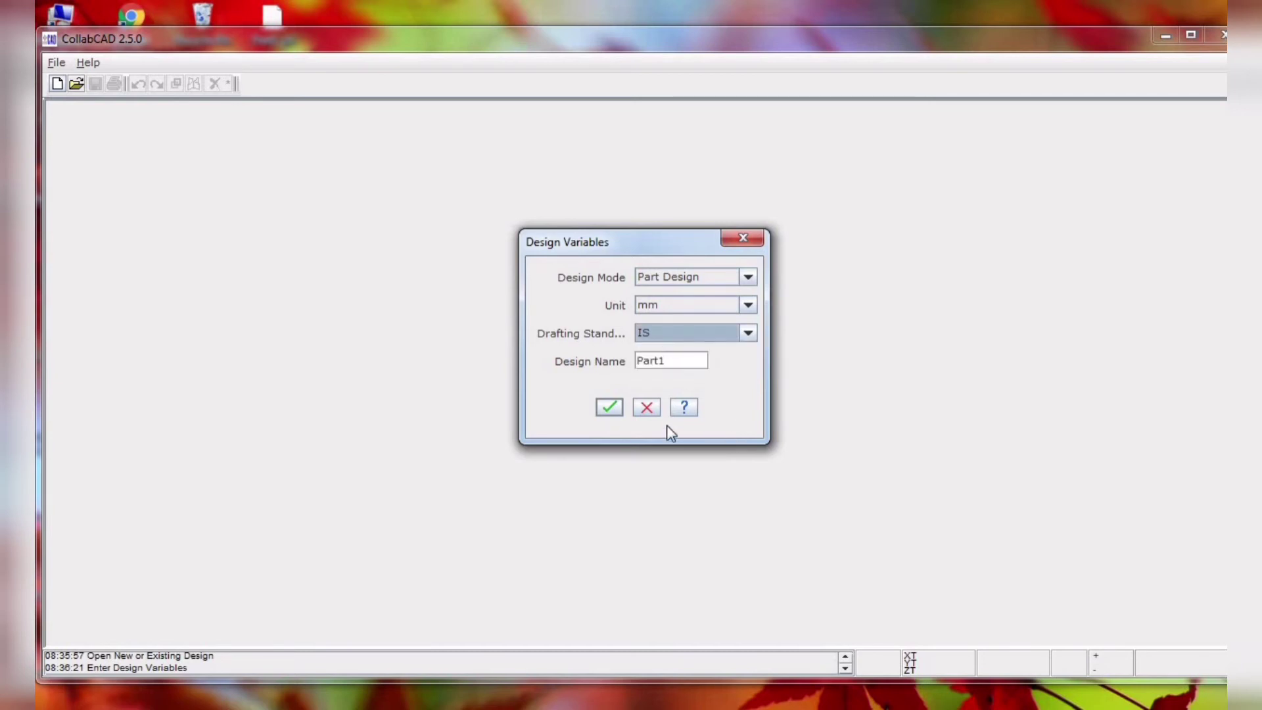
click(611, 408)
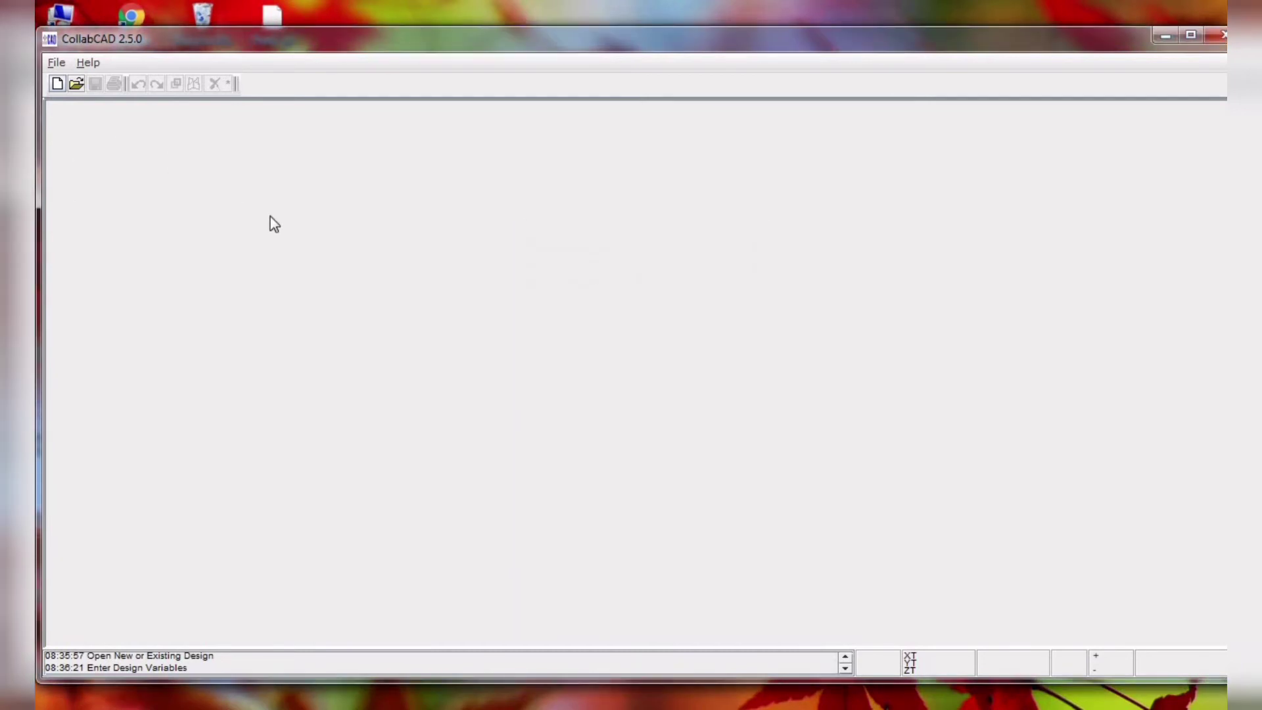
click(1191, 36)
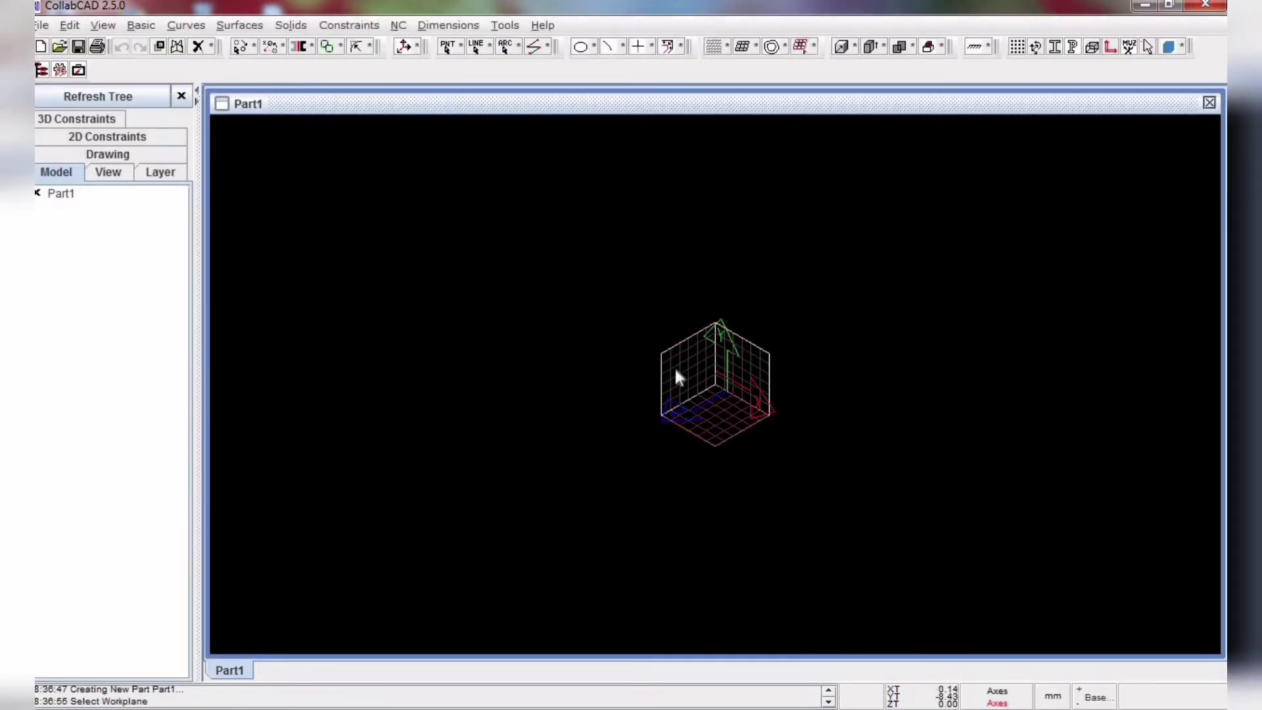
Set the Front view and then the Top view as the work view of Part1
click(108, 172)
click(99, 211)
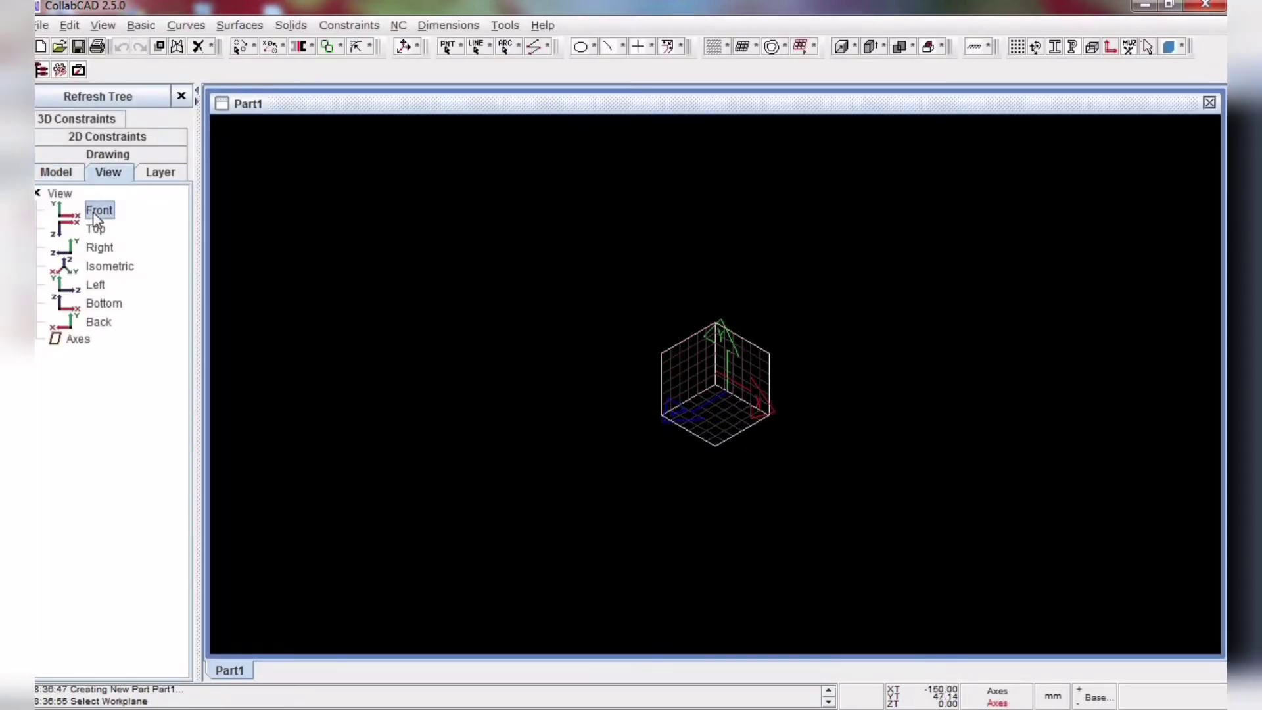
right_click(99, 210)
click(119, 219)
right_click(92, 230)
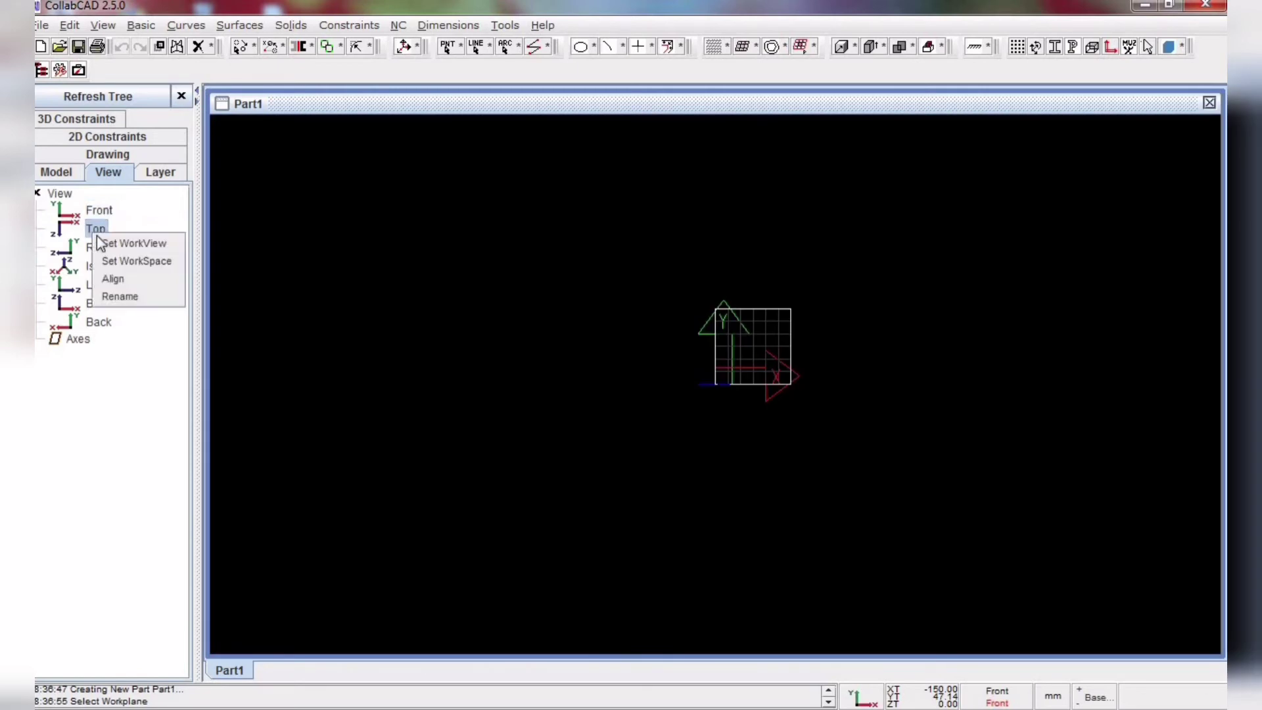
click(108, 243)
Set the Right view and then the Isometric view as the work view of Part1
click(105, 248)
right_click(105, 247)
click(125, 260)
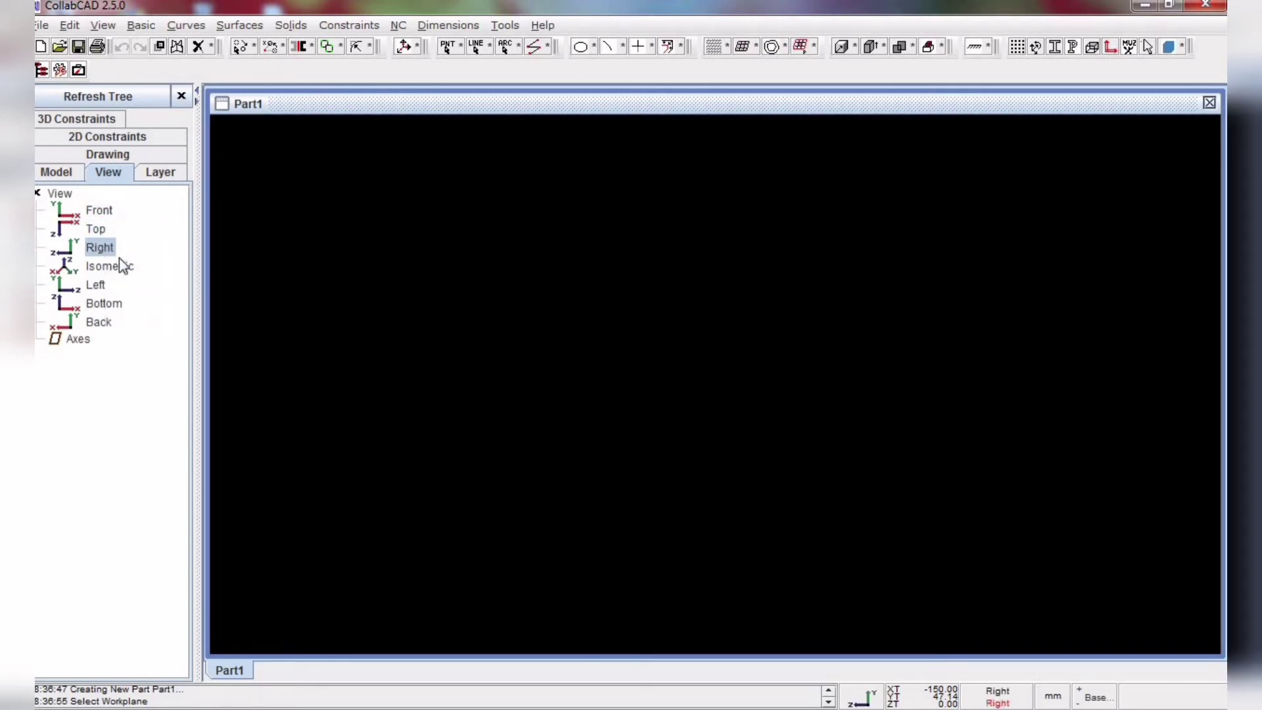
click(117, 266)
right_click(117, 267)
click(126, 277)
Set the Left view as the work view of Part1
click(104, 284)
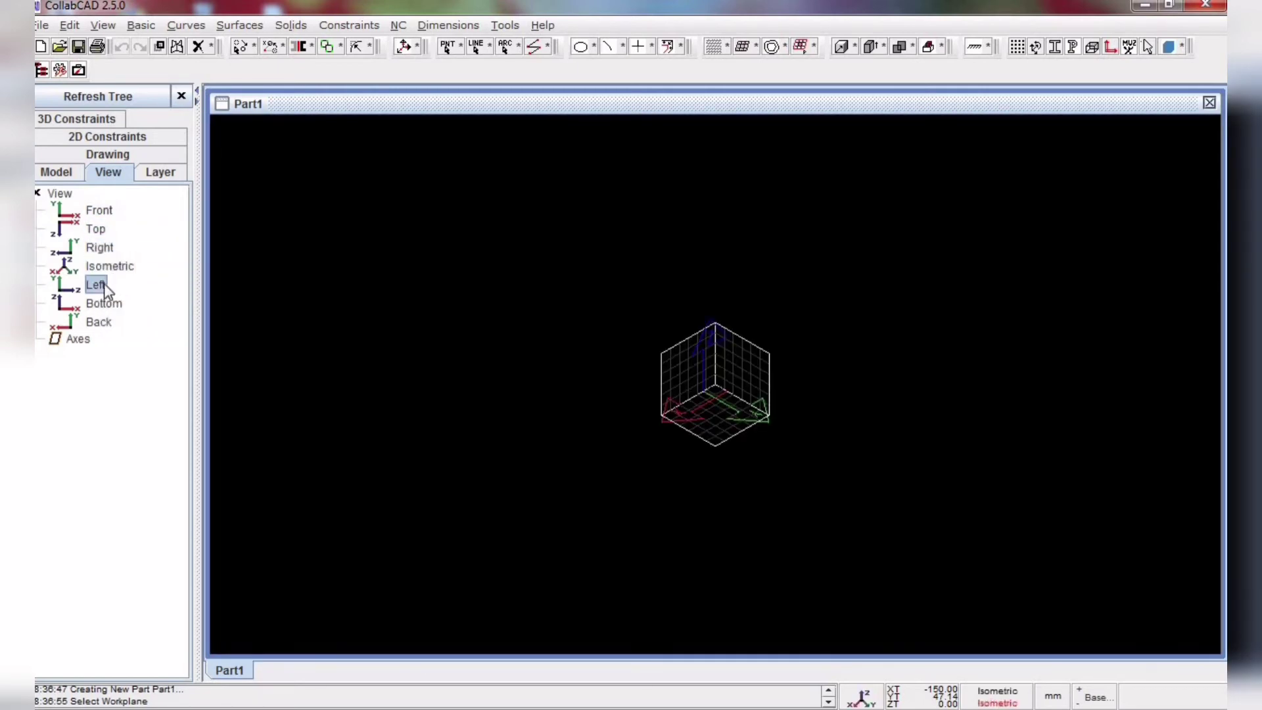
right_click(103, 287)
click(132, 298)
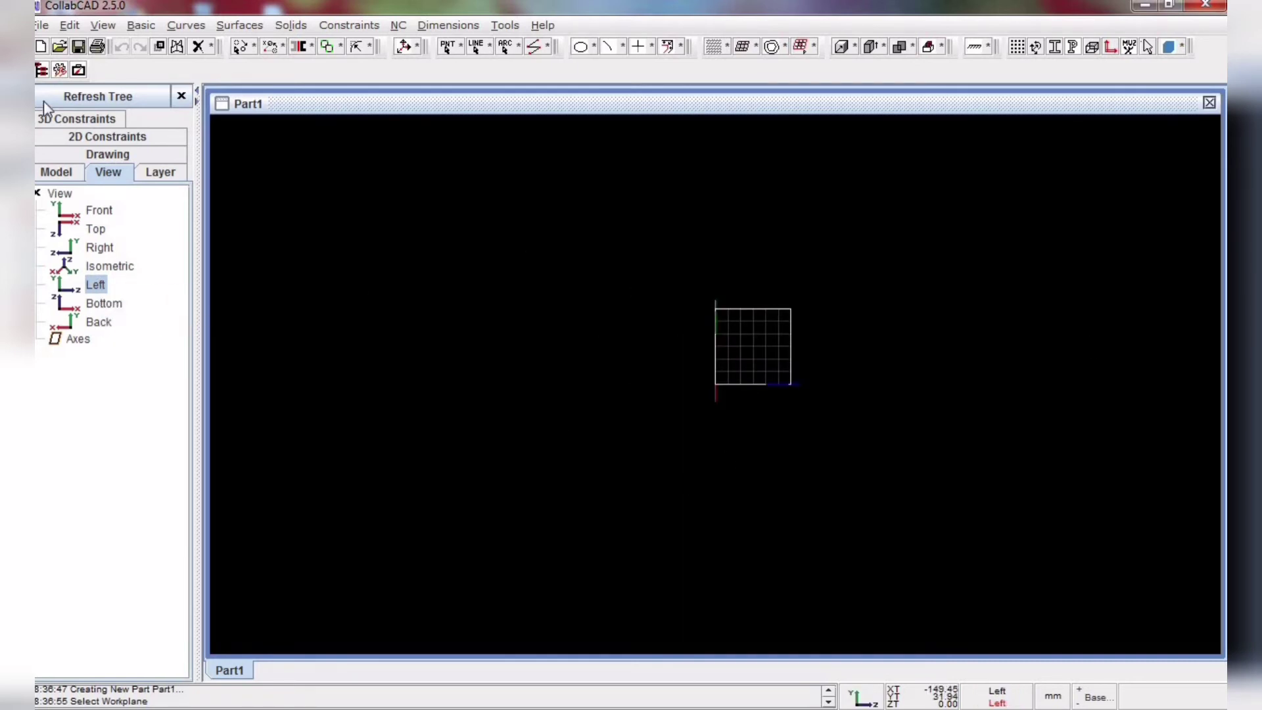
Examine the available file and editing commands, including import, export, print, copy, array copy, scale and join/extend
click(44, 25)
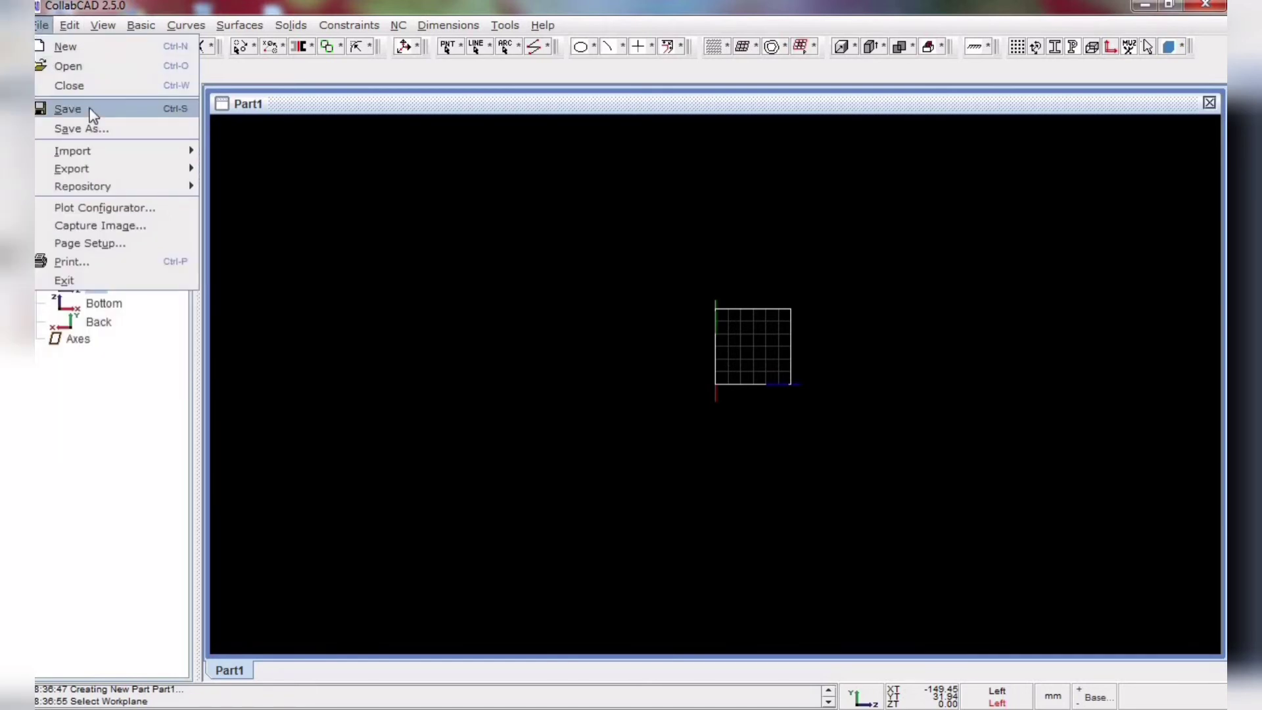
mouse_move(85, 157)
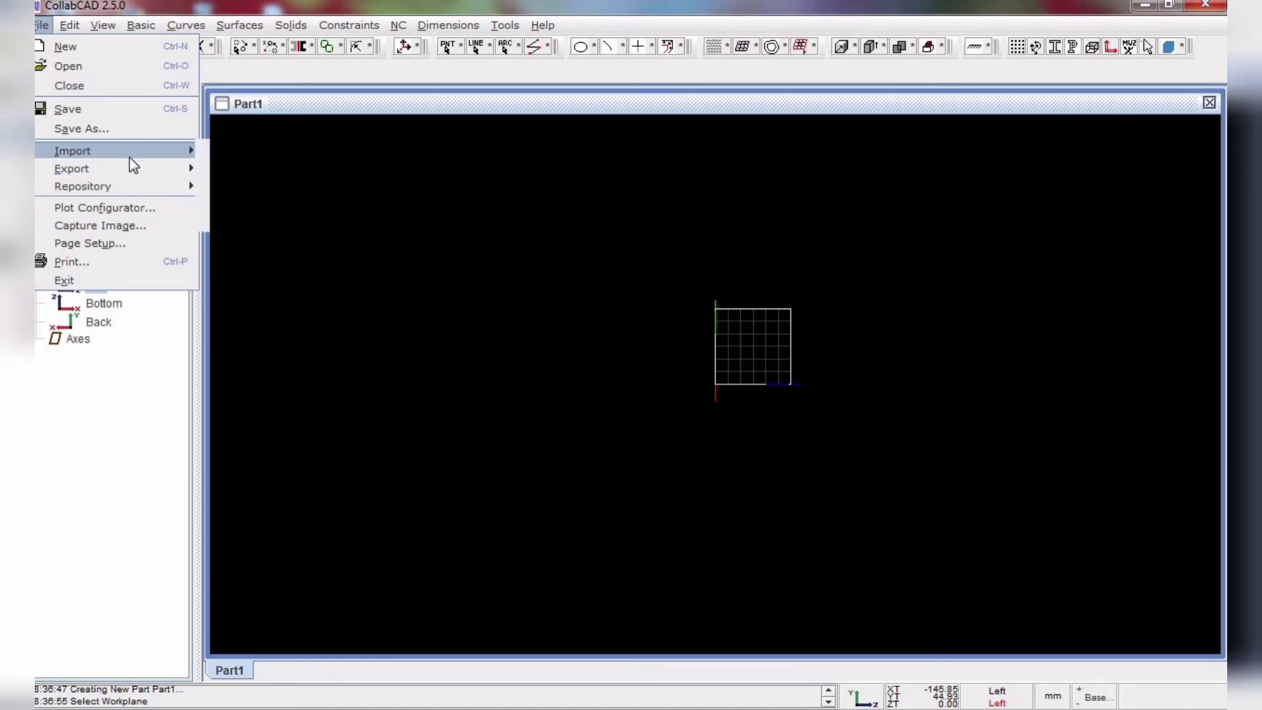
mouse_move(187, 184)
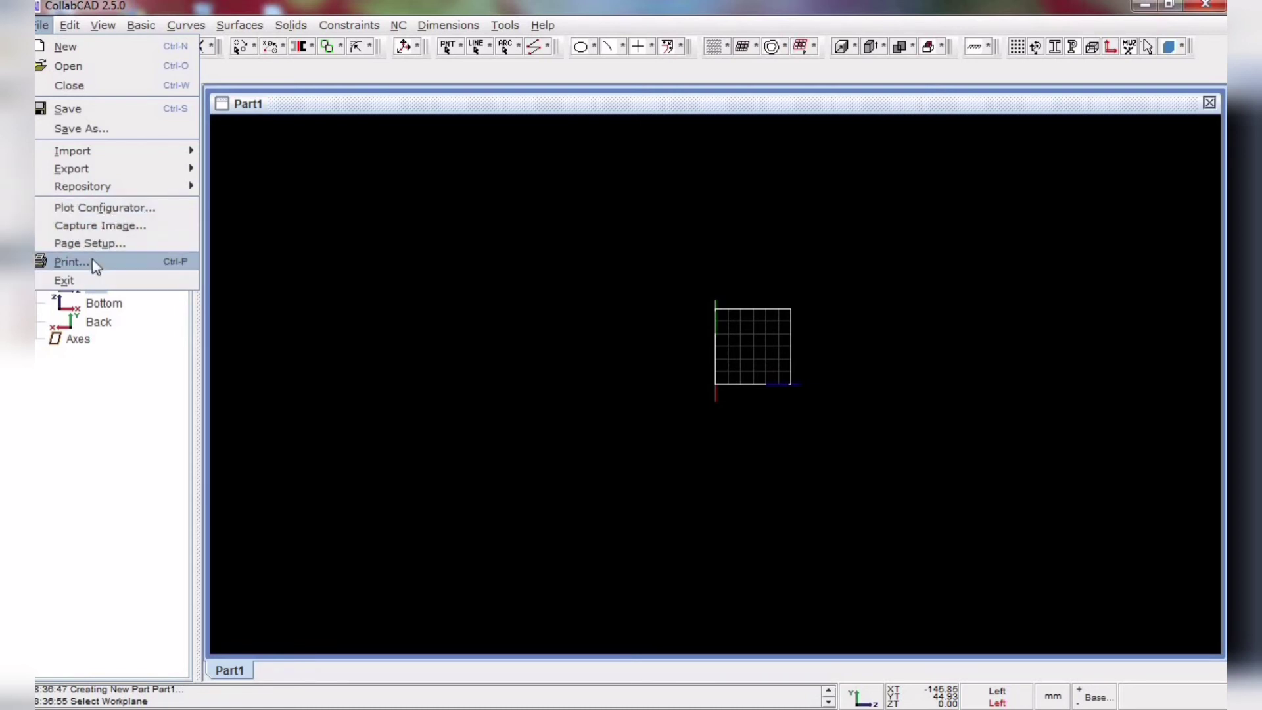
click(68, 26)
click(69, 27)
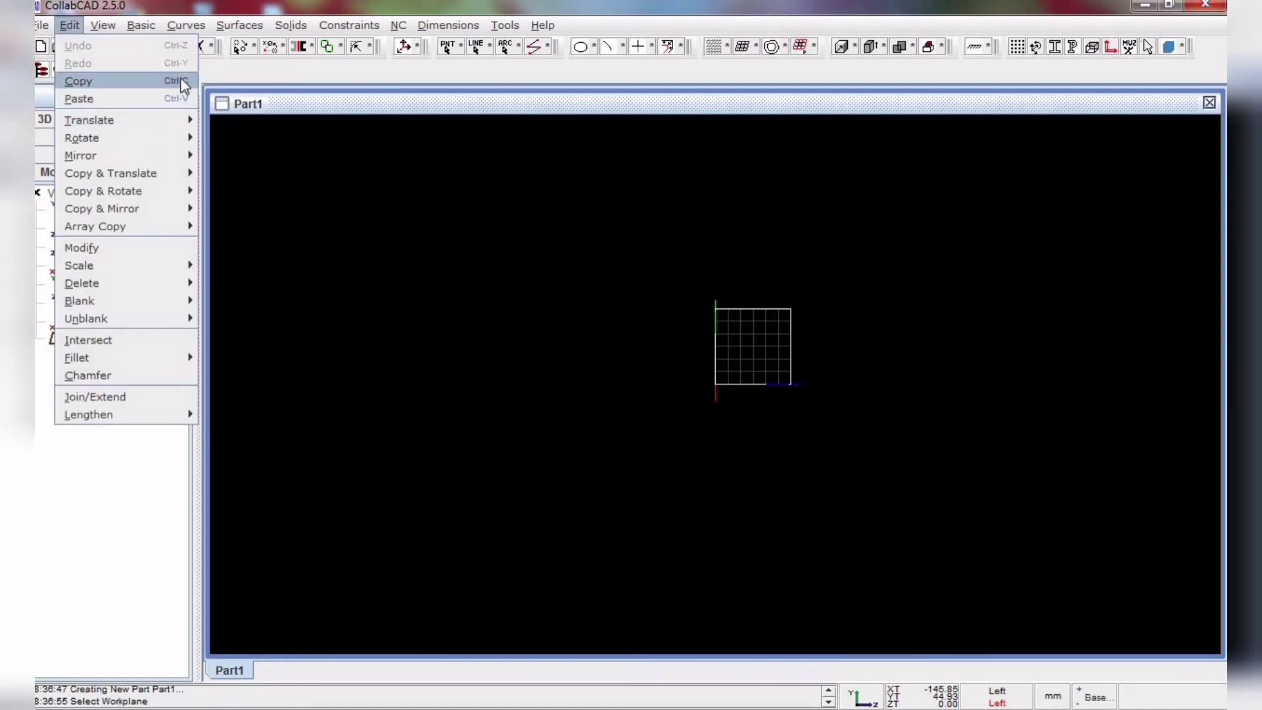
mouse_move(141, 179)
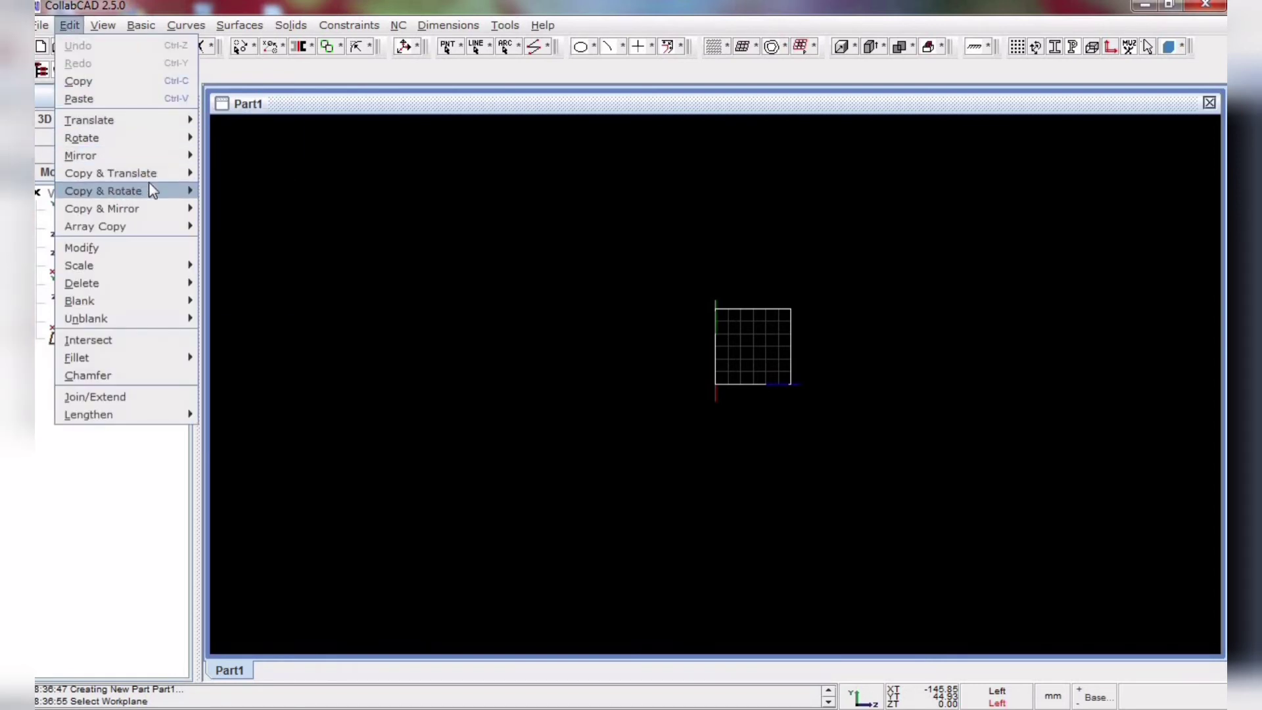
mouse_move(135, 211)
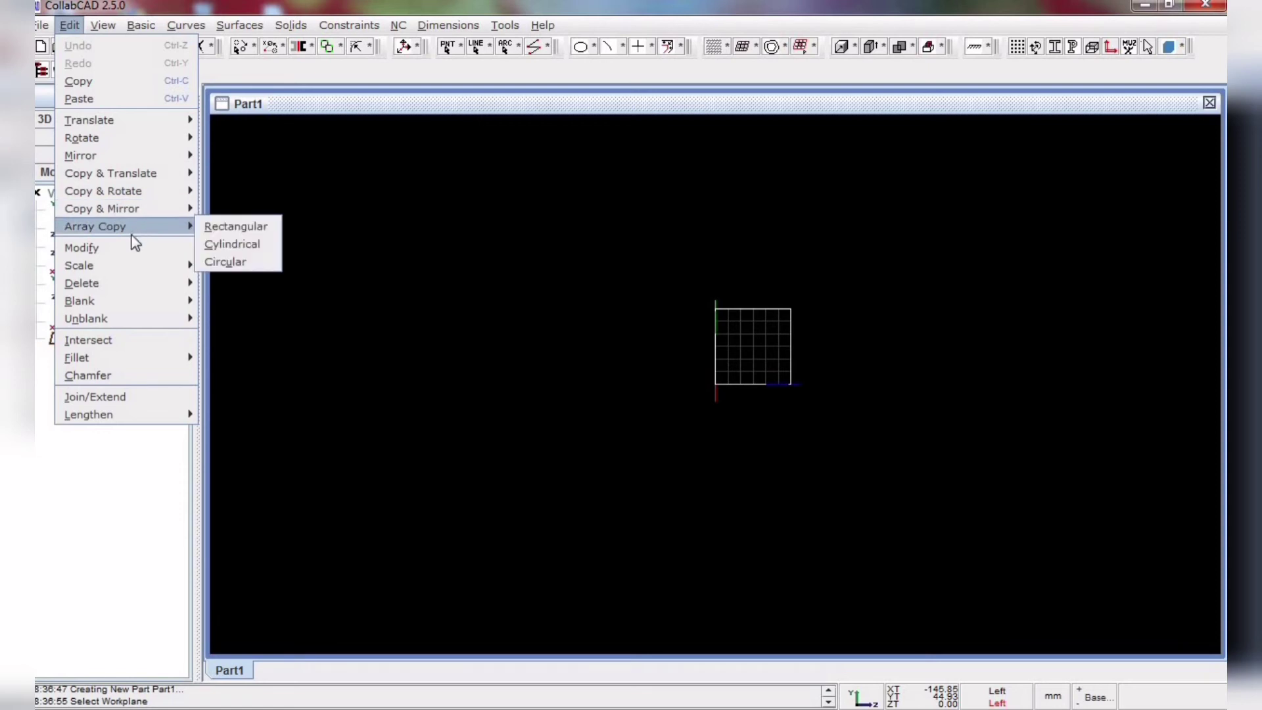
mouse_move(117, 305)
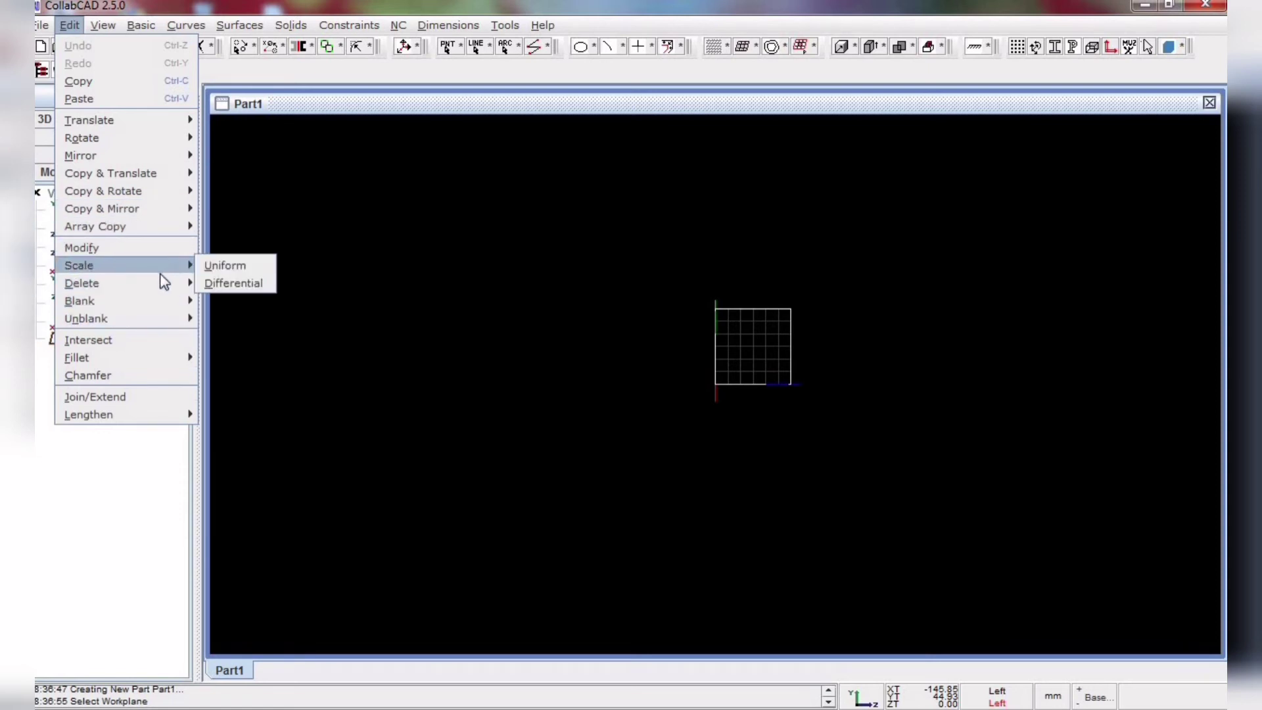
mouse_move(168, 283)
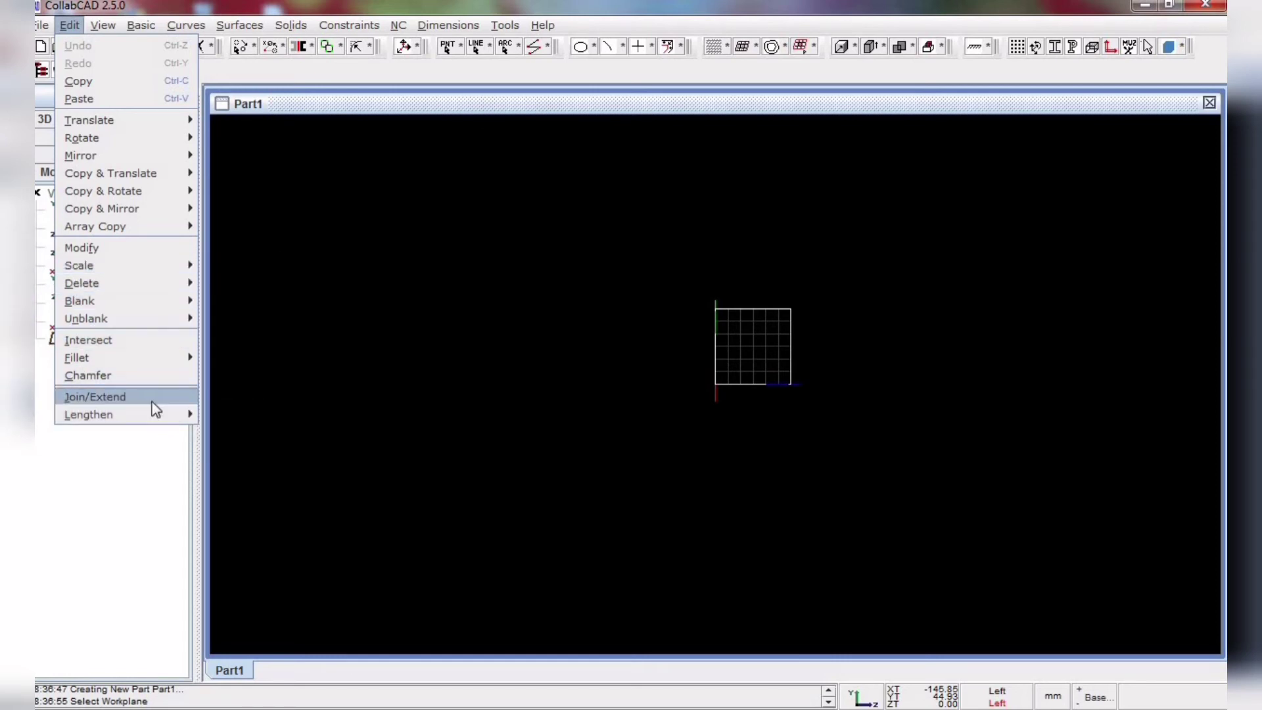
Examine the available curve, basic geometry, surface, solid, constraint and NC commands
mouse_move(208, 31)
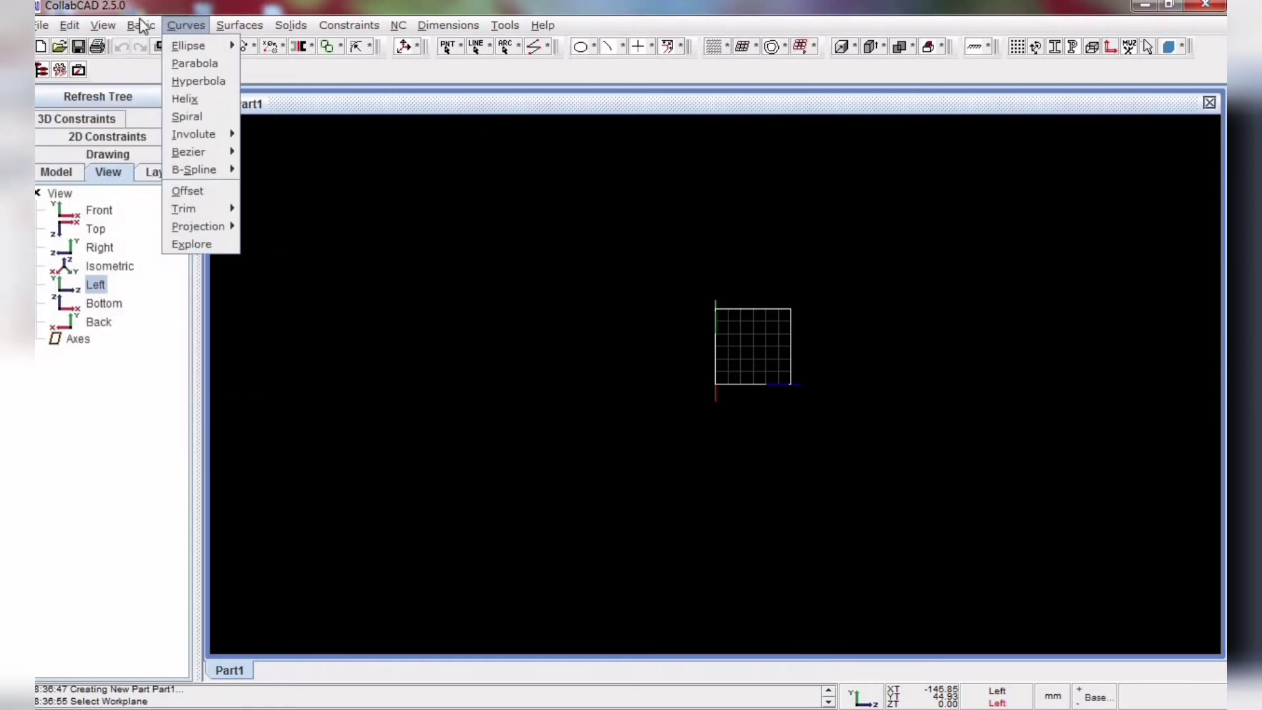
mouse_move(142, 24)
mouse_move(161, 104)
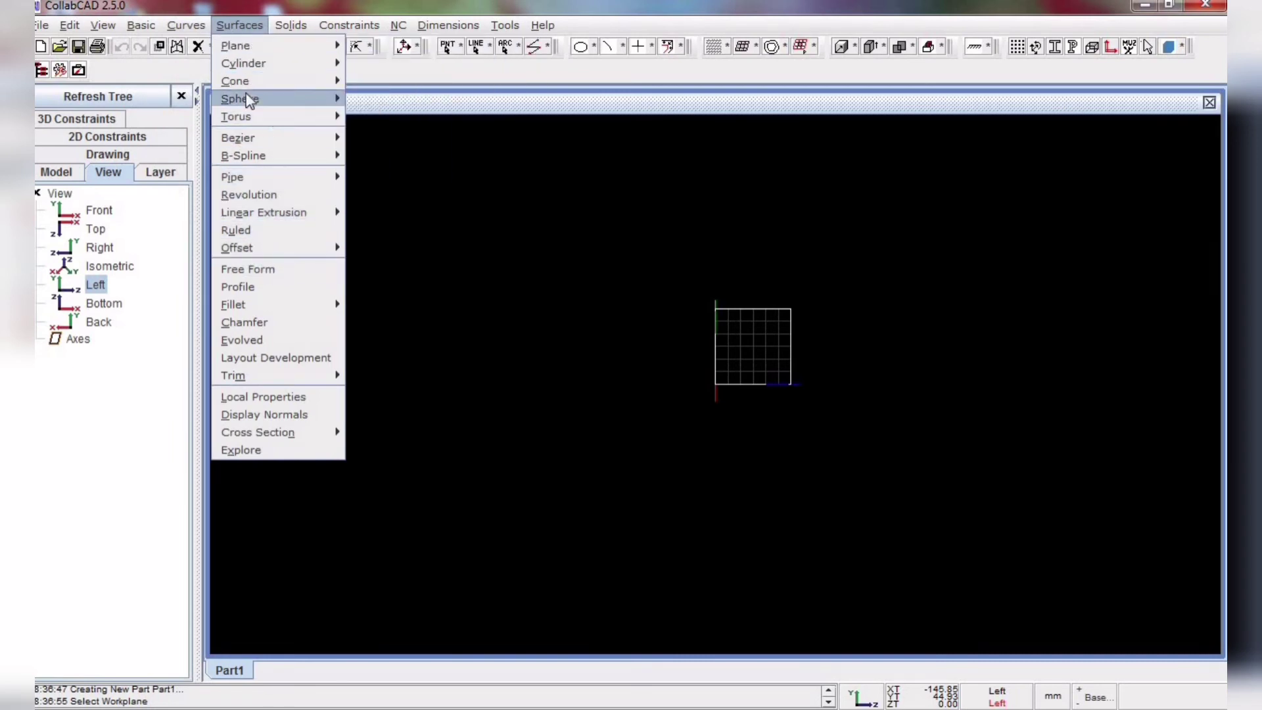
mouse_move(290, 25)
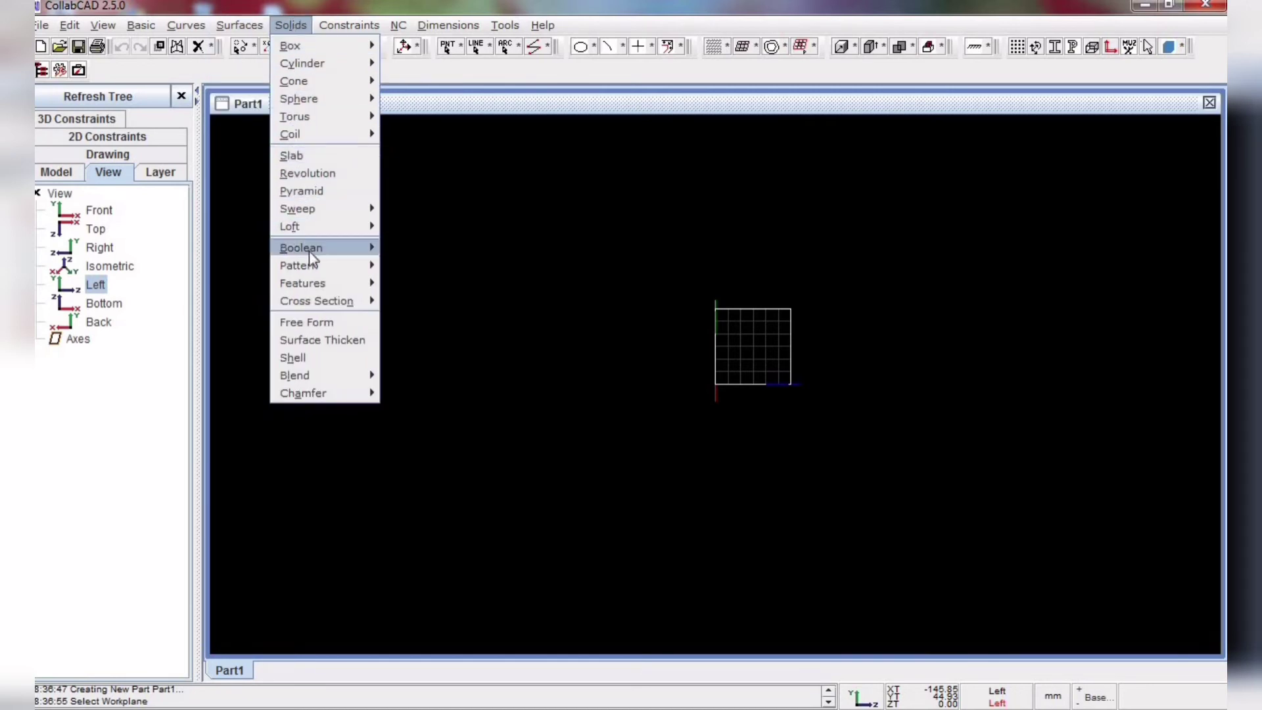
mouse_move(307, 251)
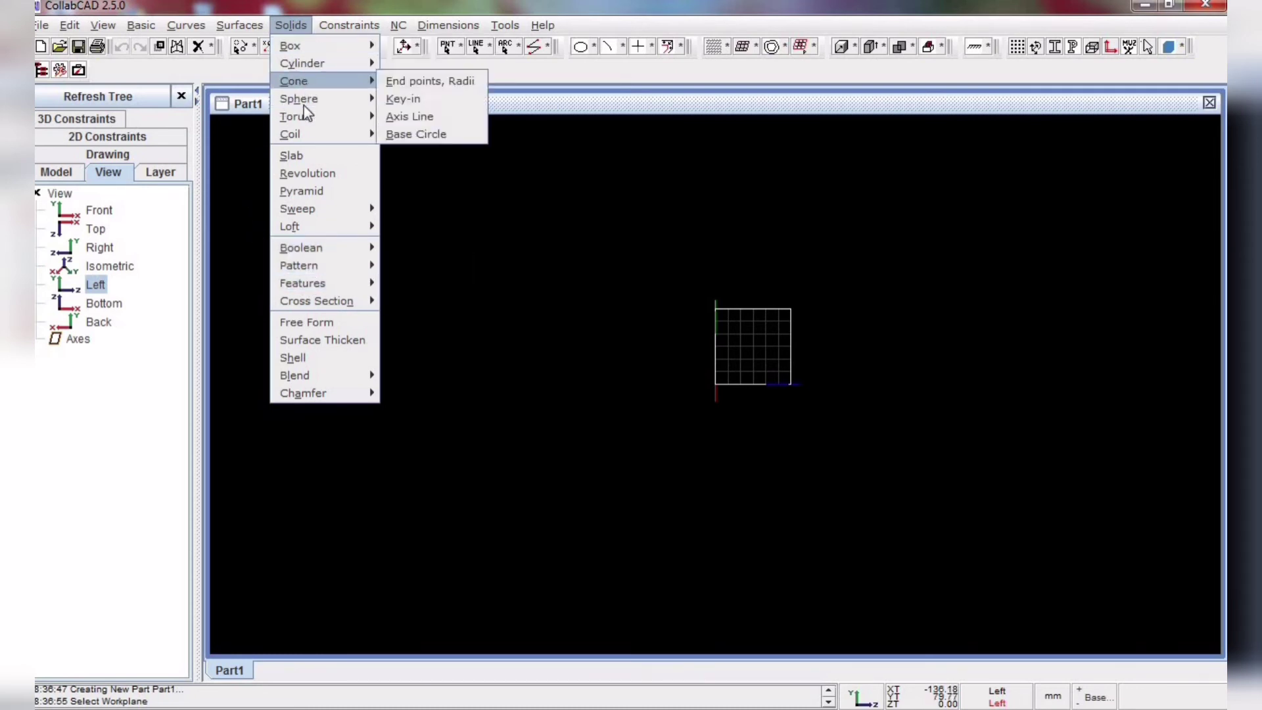
mouse_move(353, 13)
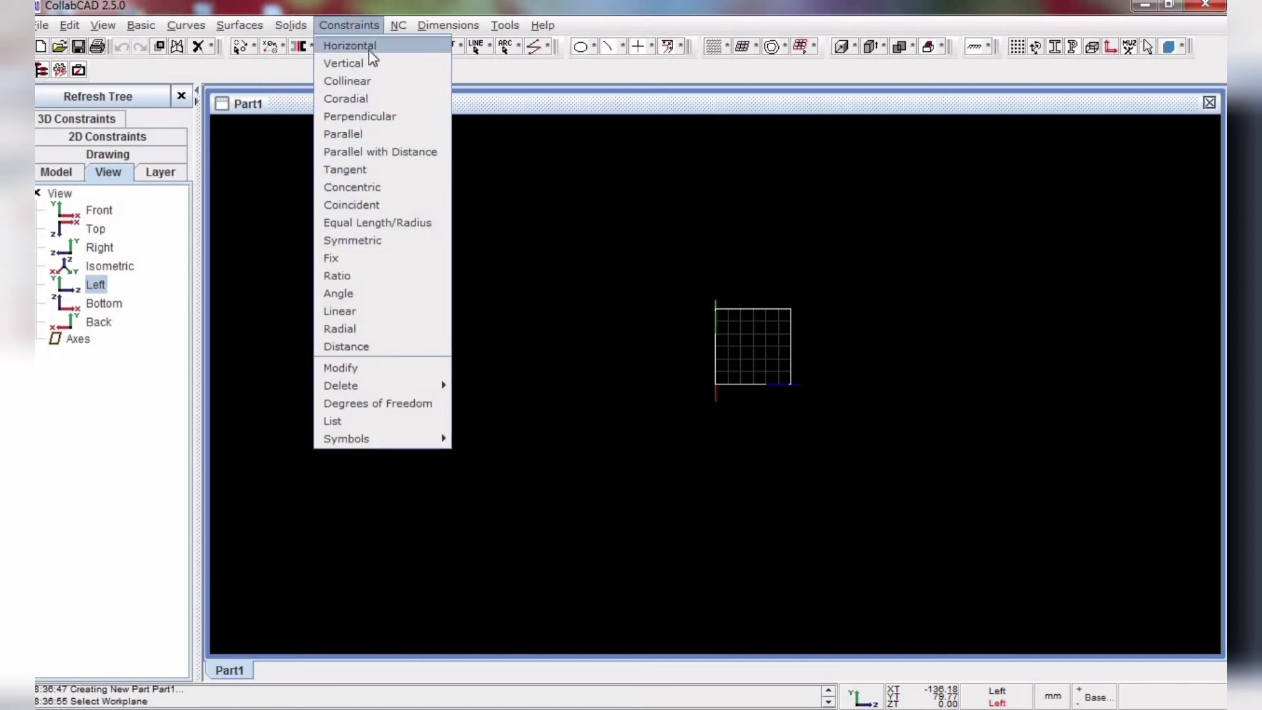
mouse_move(398, 26)
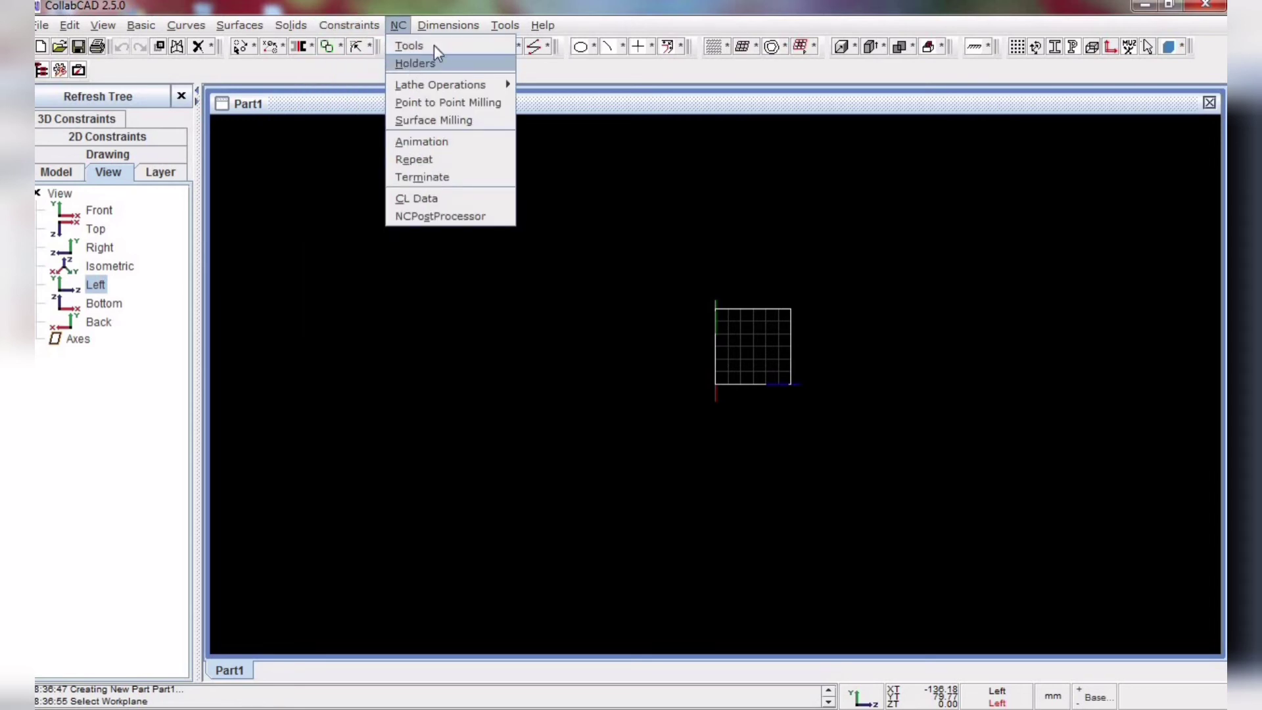
mouse_move(472, 86)
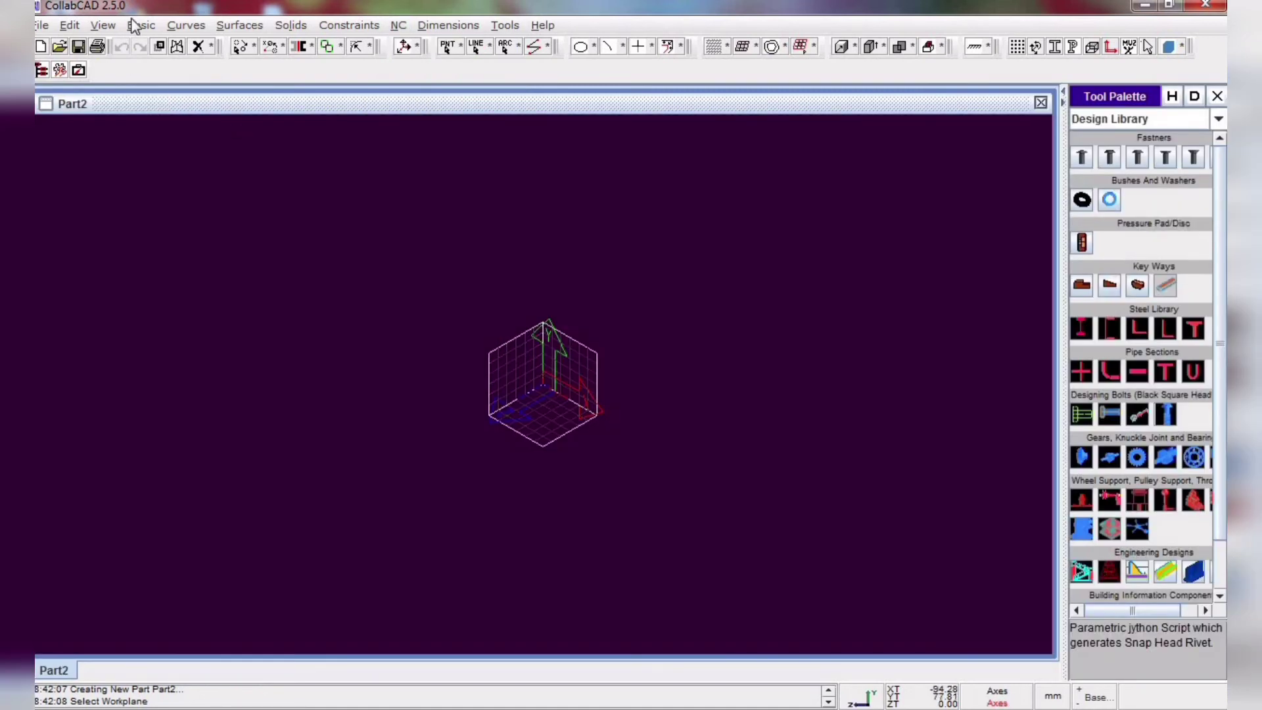
Draw a circle in Part2 centred on the workspace origin, enclosing the coordinate axes
click(140, 25)
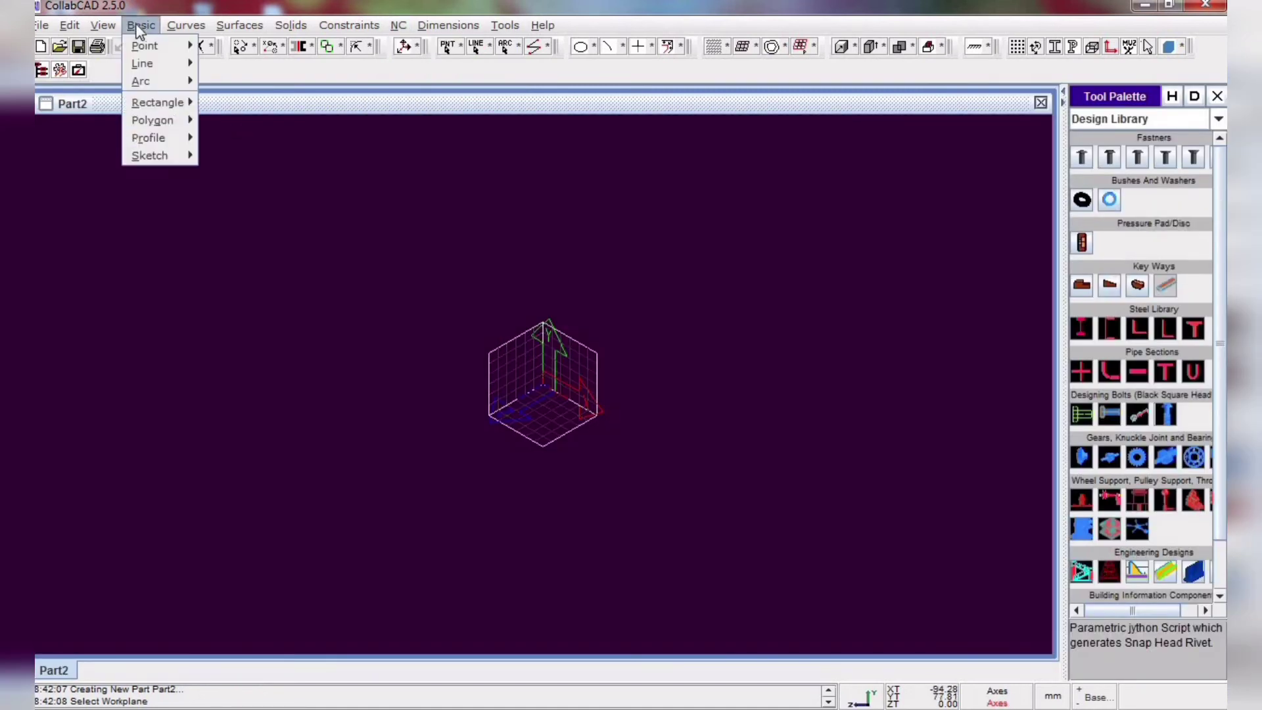
mouse_move(141, 79)
click(227, 98)
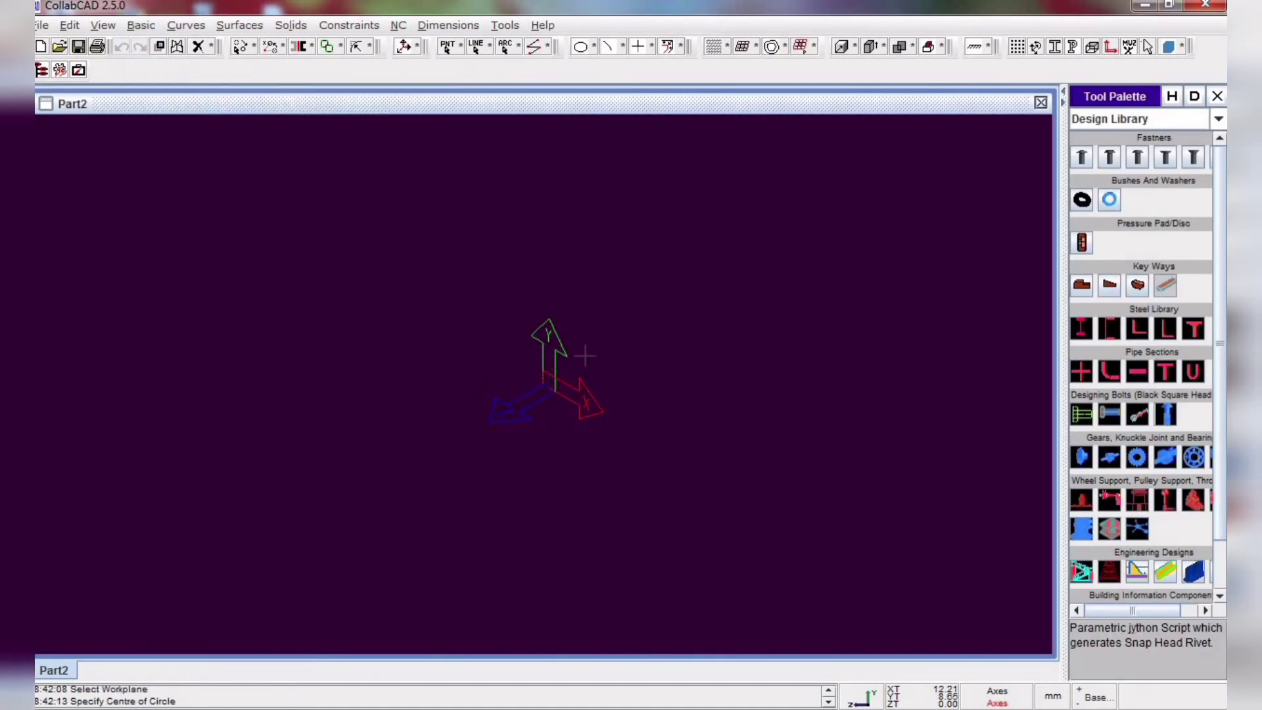
right_click(211, 179)
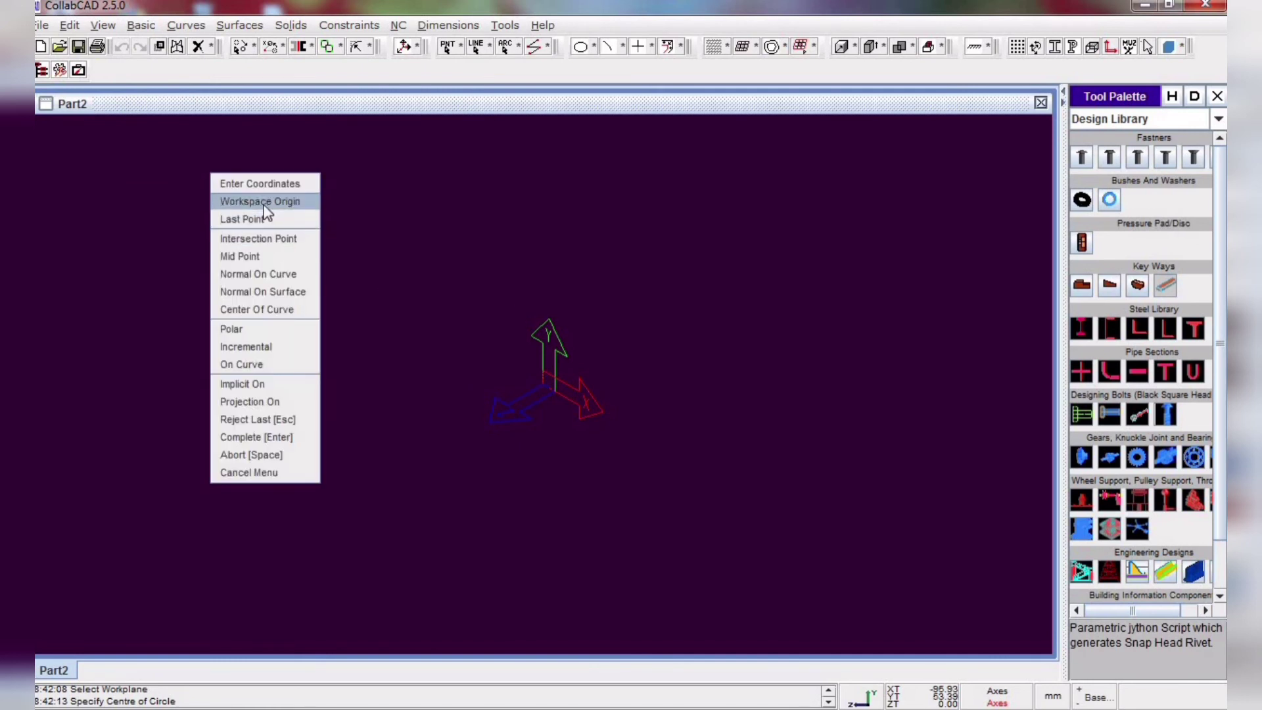
click(268, 204)
click(600, 262)
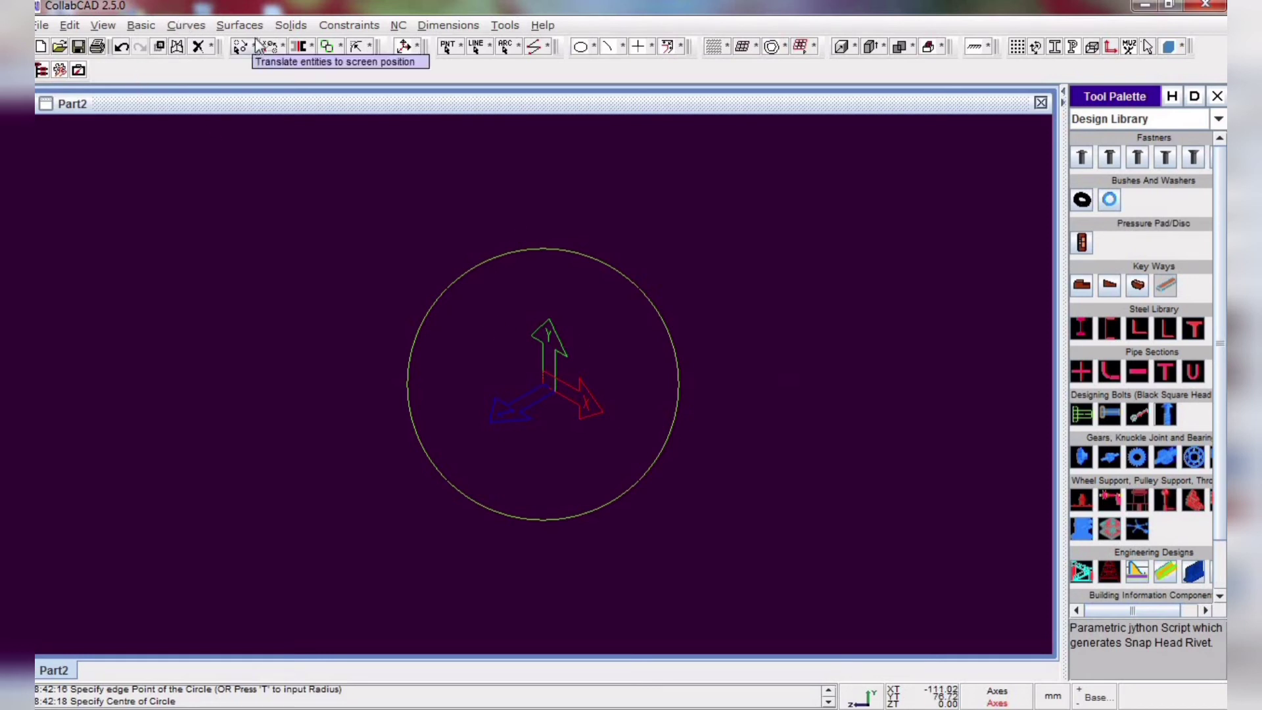
Create a One Direction slab from the circle with a thickness of 100 and a draft angle of 0
click(291, 25)
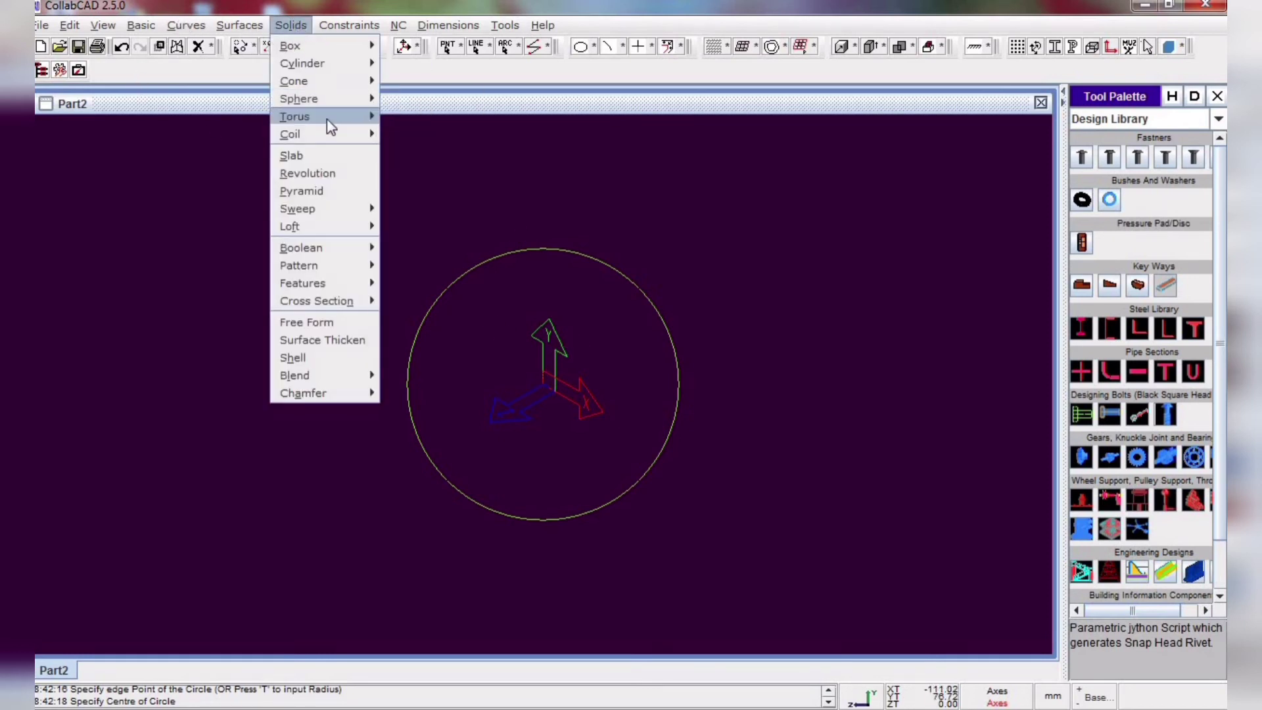
click(320, 156)
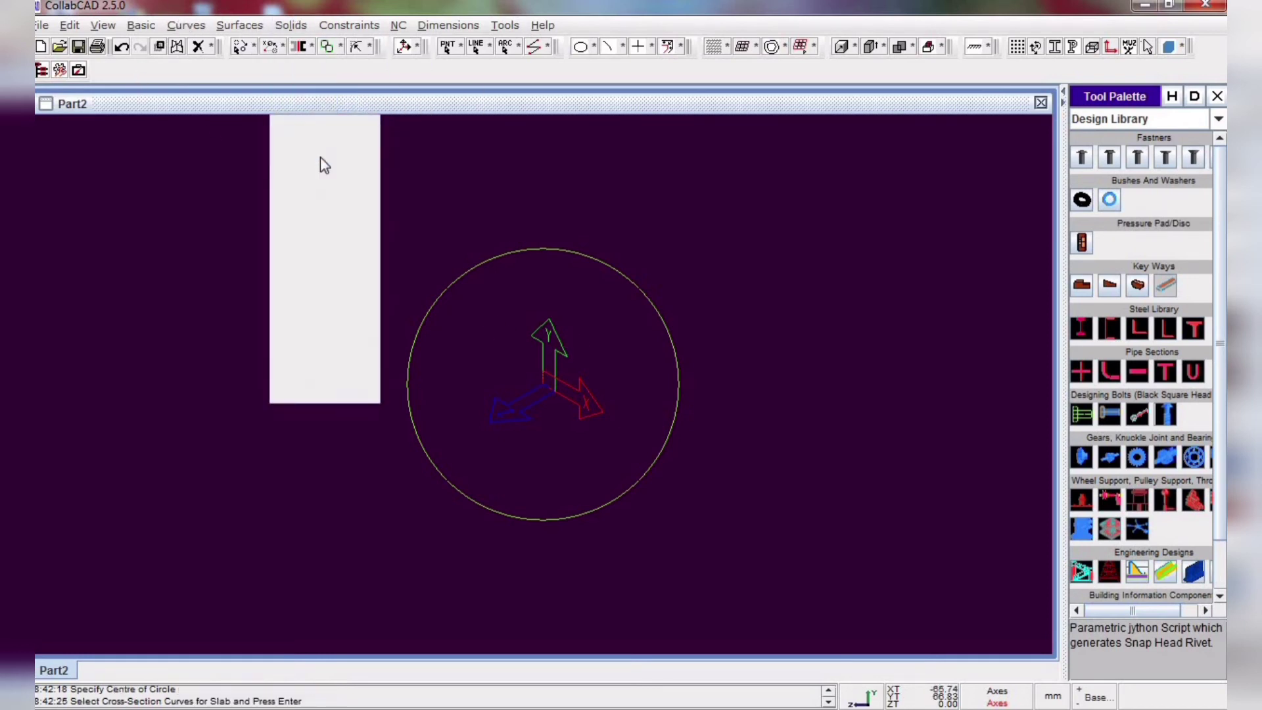
click(532, 249)
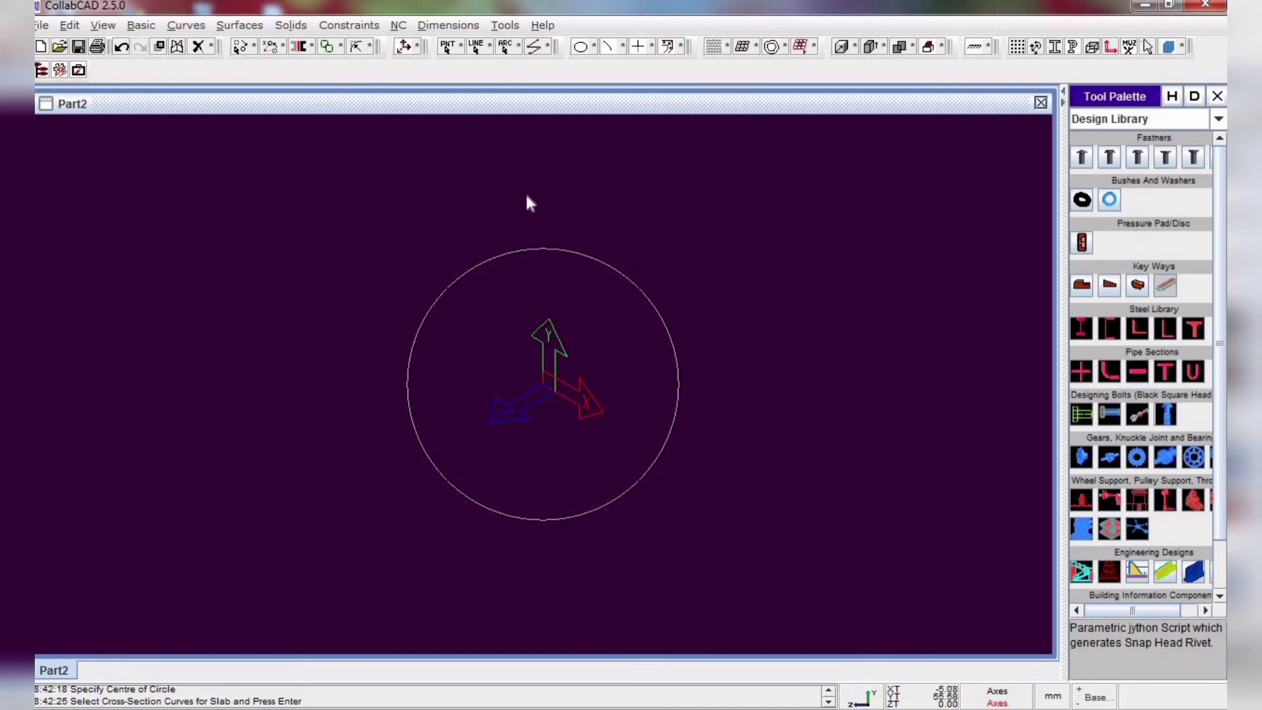
key(Return)
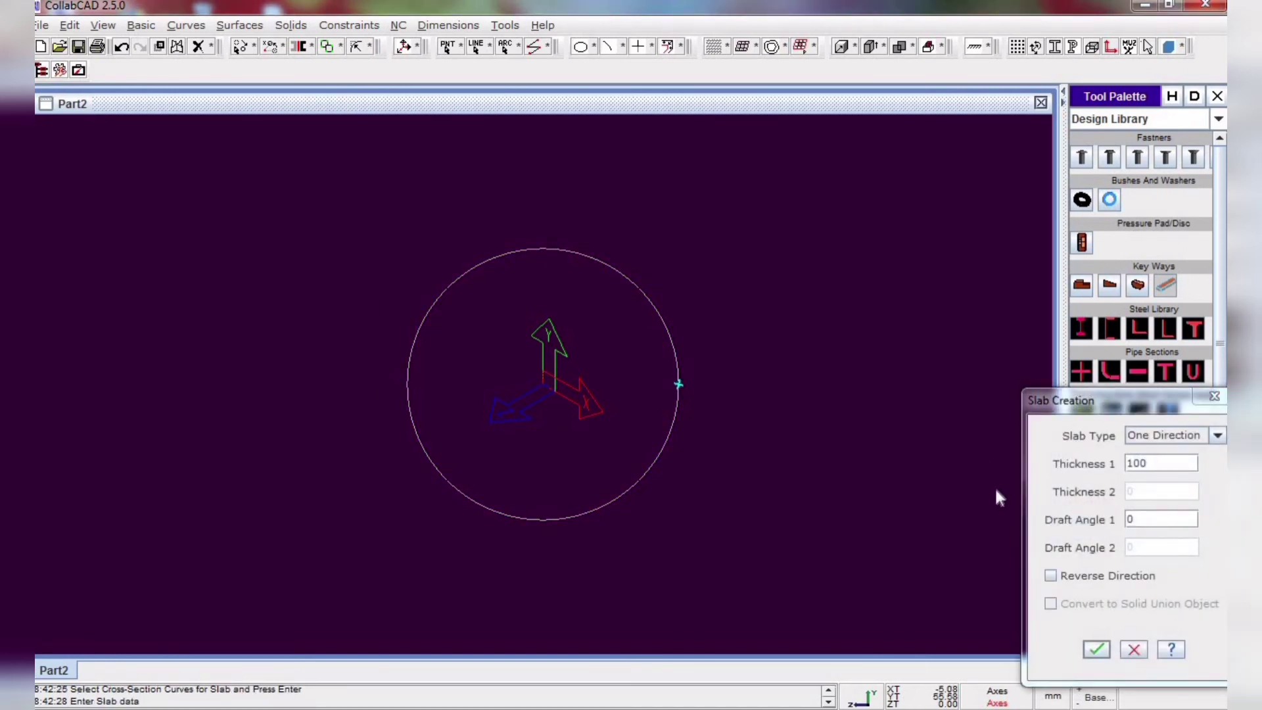
click(1092, 650)
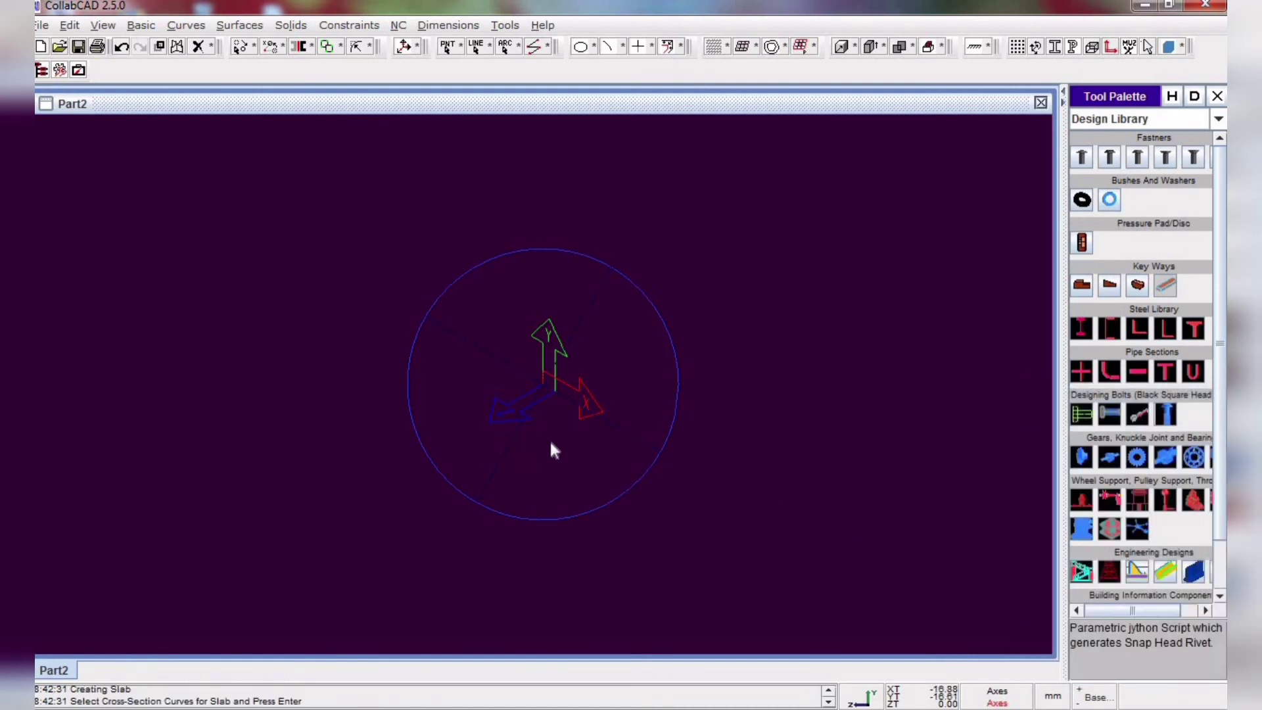
middle_click(571, 386)
middle_drag(556, 448, 480, 500)
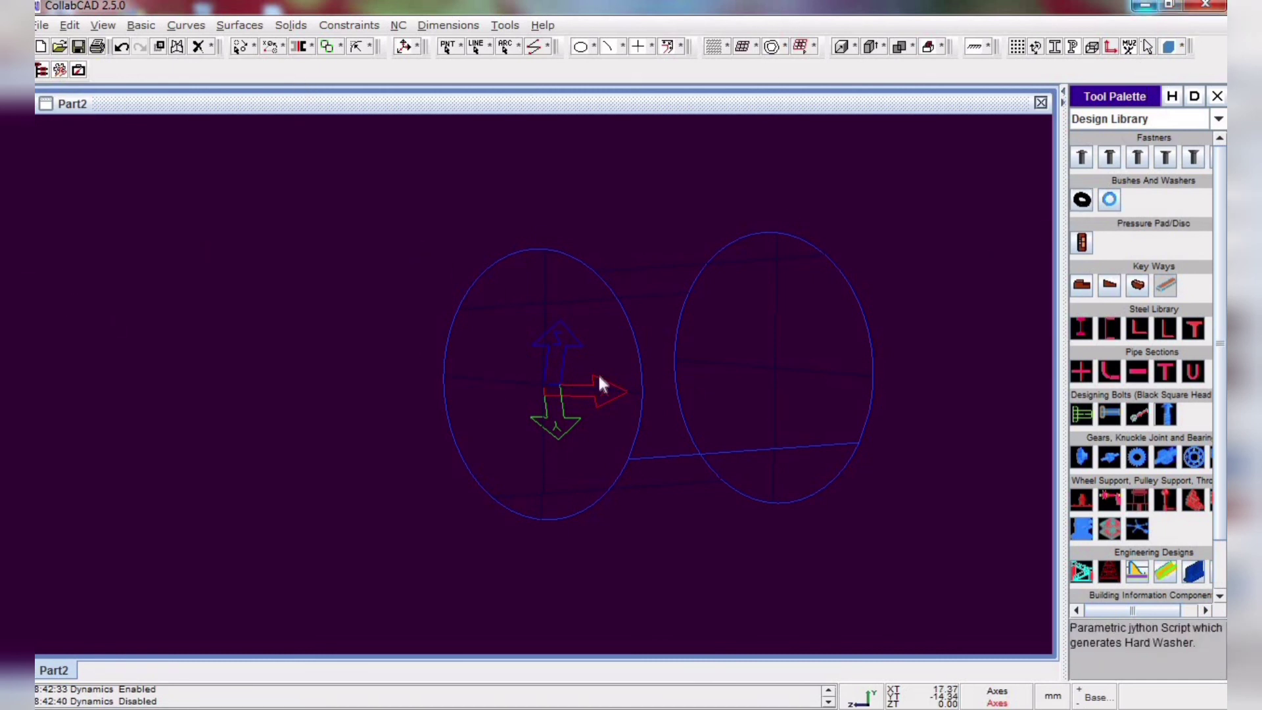
Close the program without saving Part2 and open the Part1 file from the desktop
click(1204, 6)
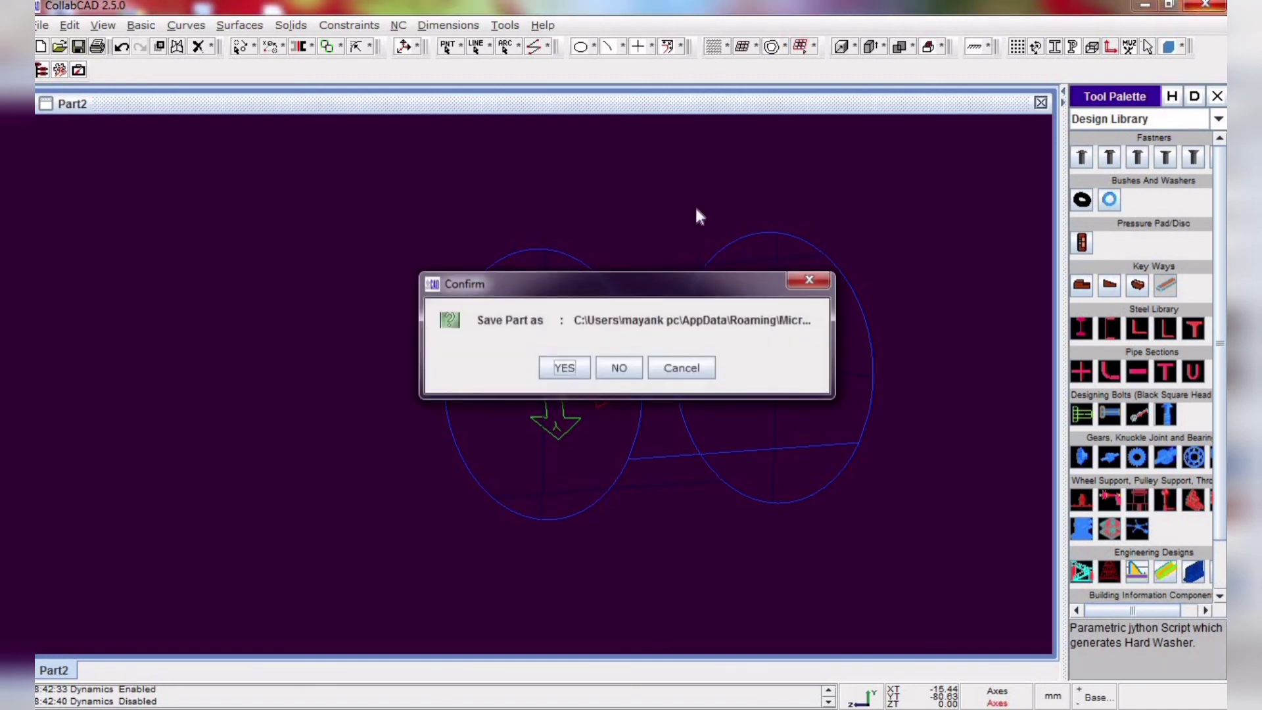
click(629, 366)
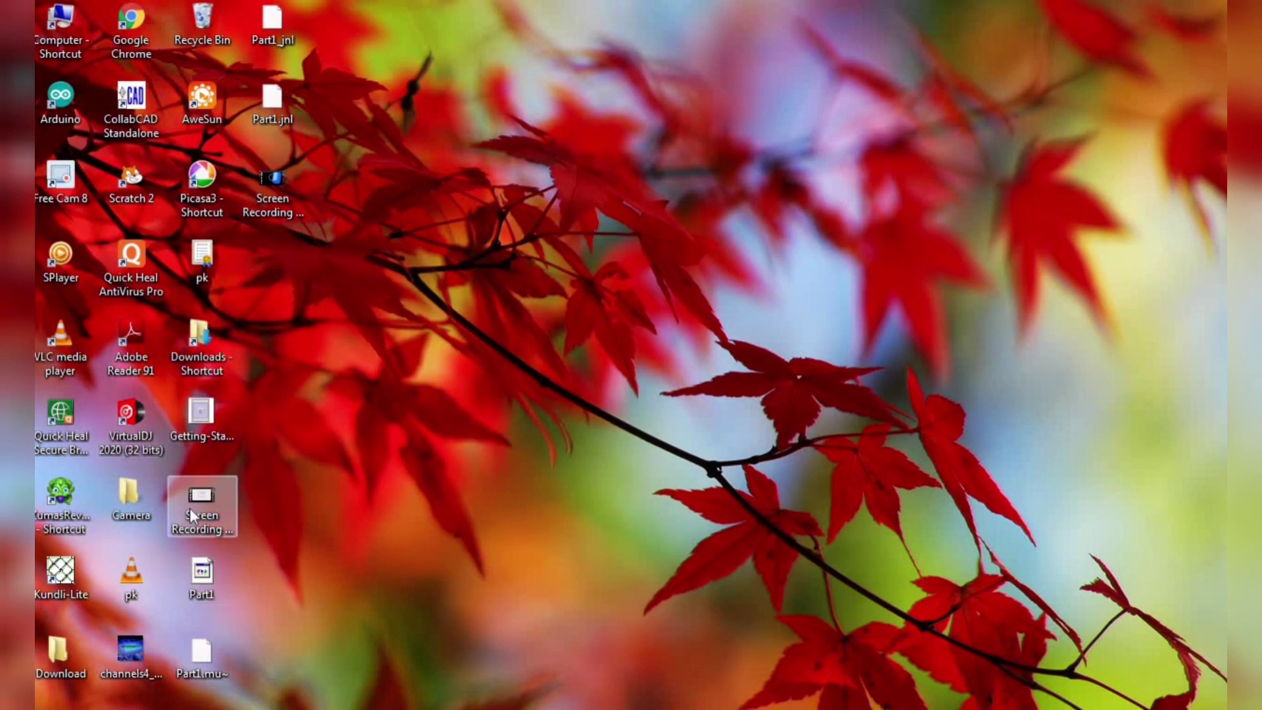
double_click(204, 573)
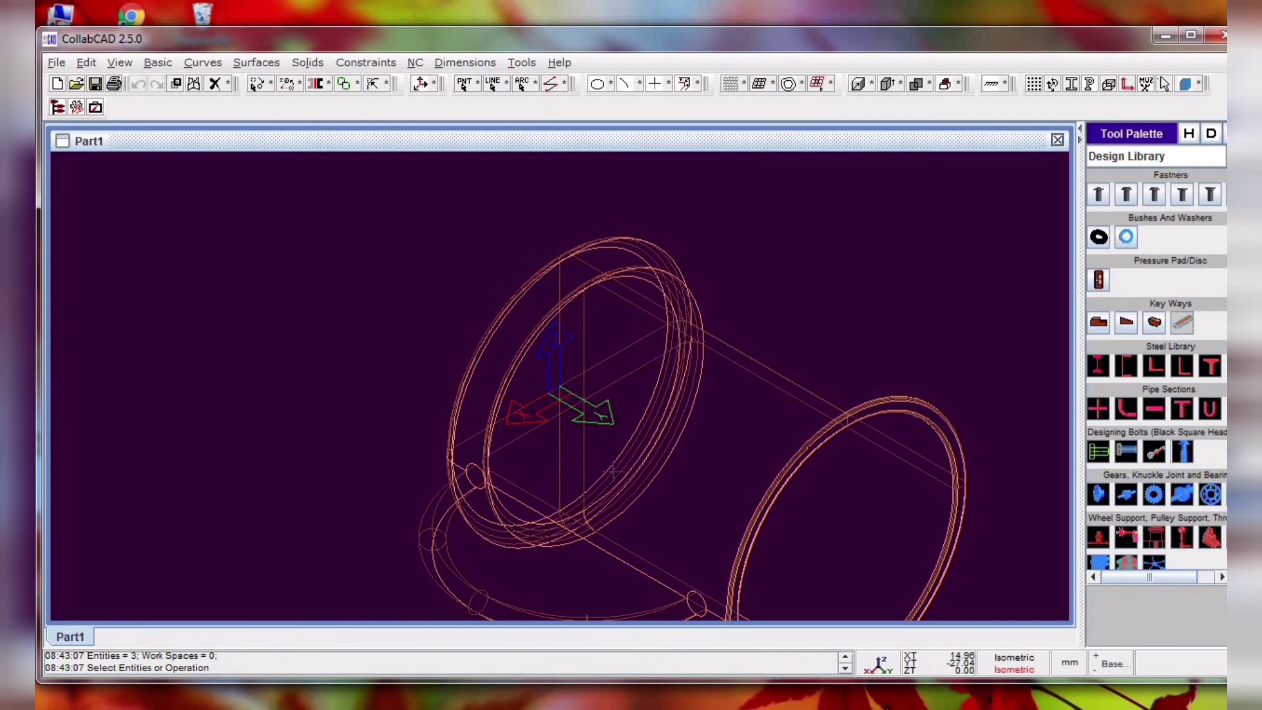
Shade the wireframe mug in Part1 with Faceted Display
middle_click(510, 409)
middle_drag(645, 485, 324, 357)
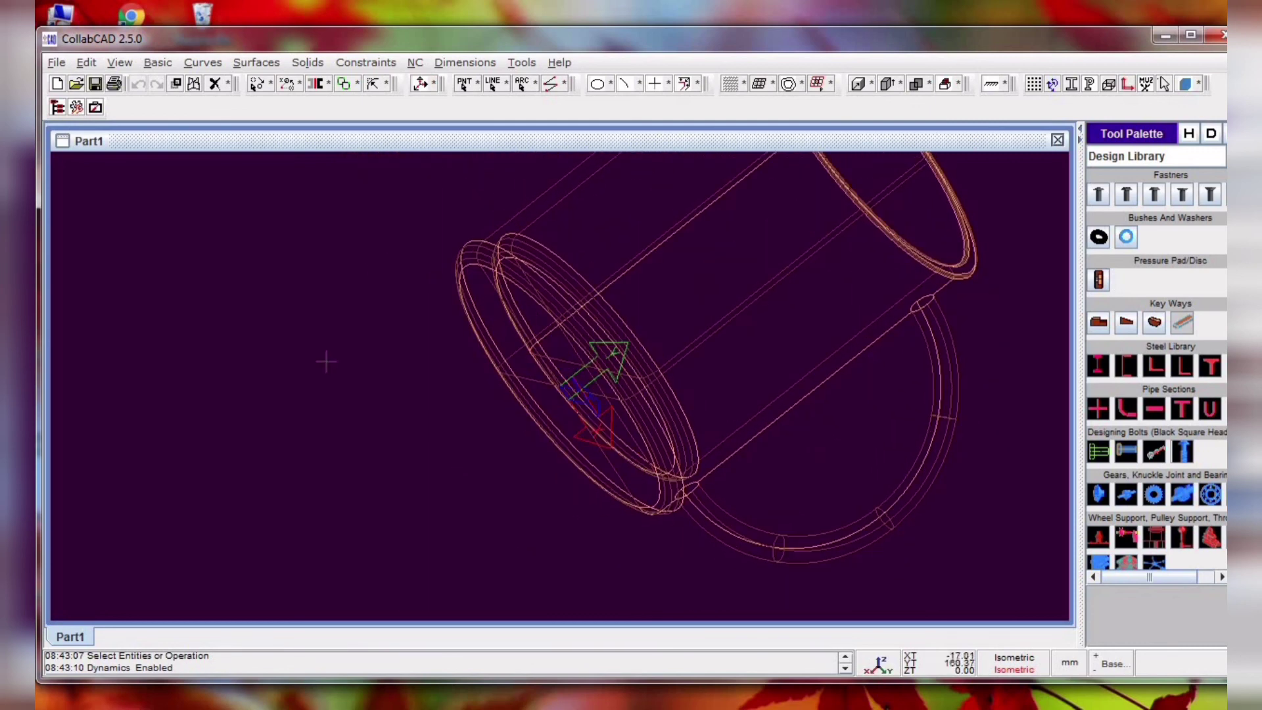
middle_click(325, 358)
click(119, 63)
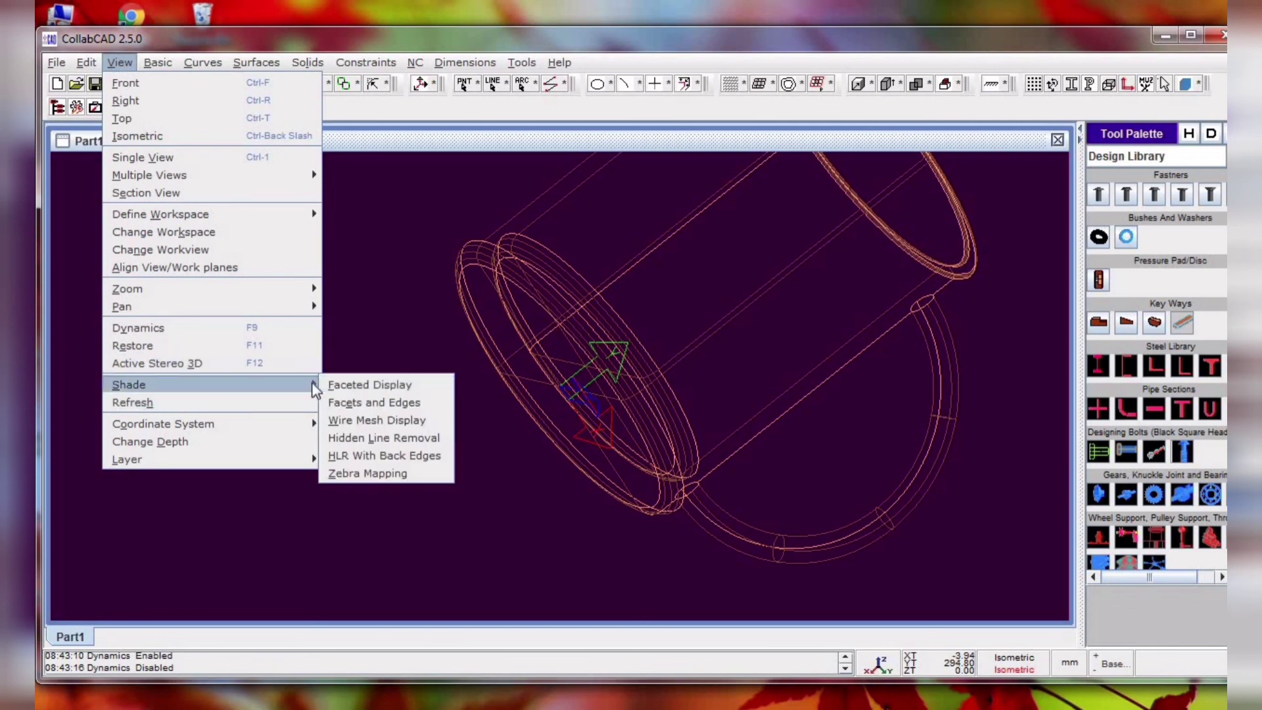
click(345, 384)
click(553, 301)
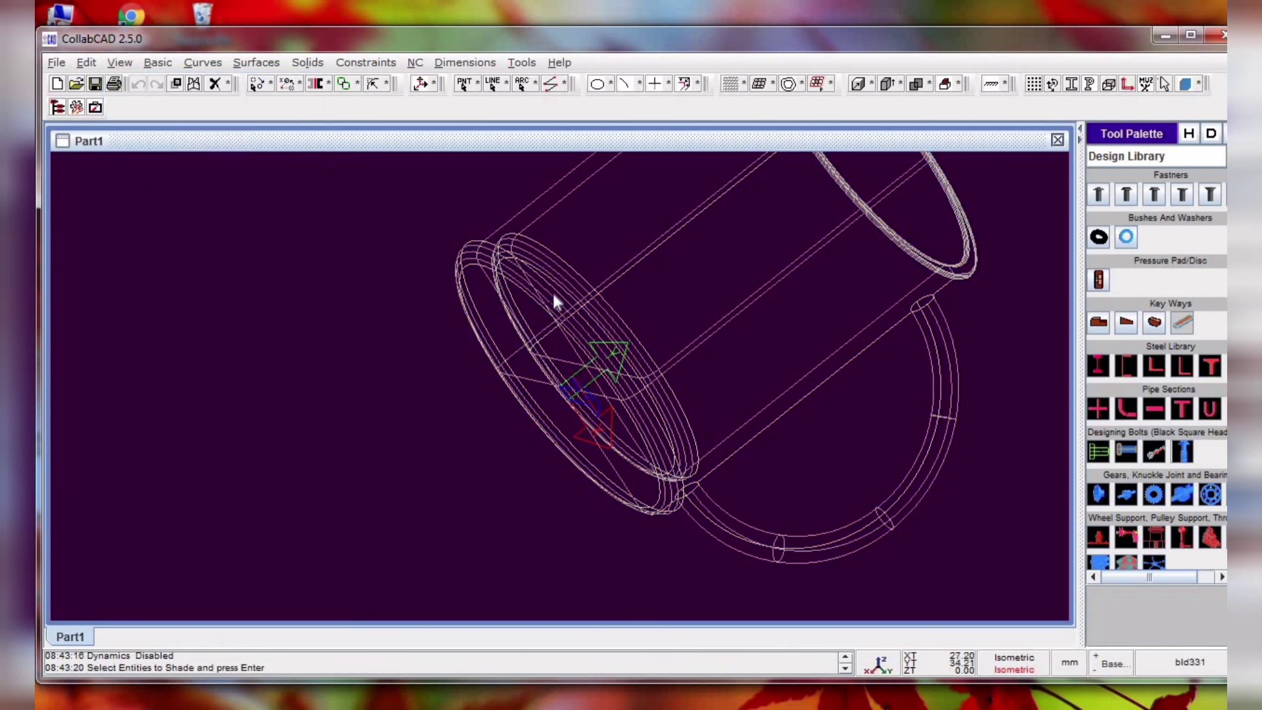
key(Return)
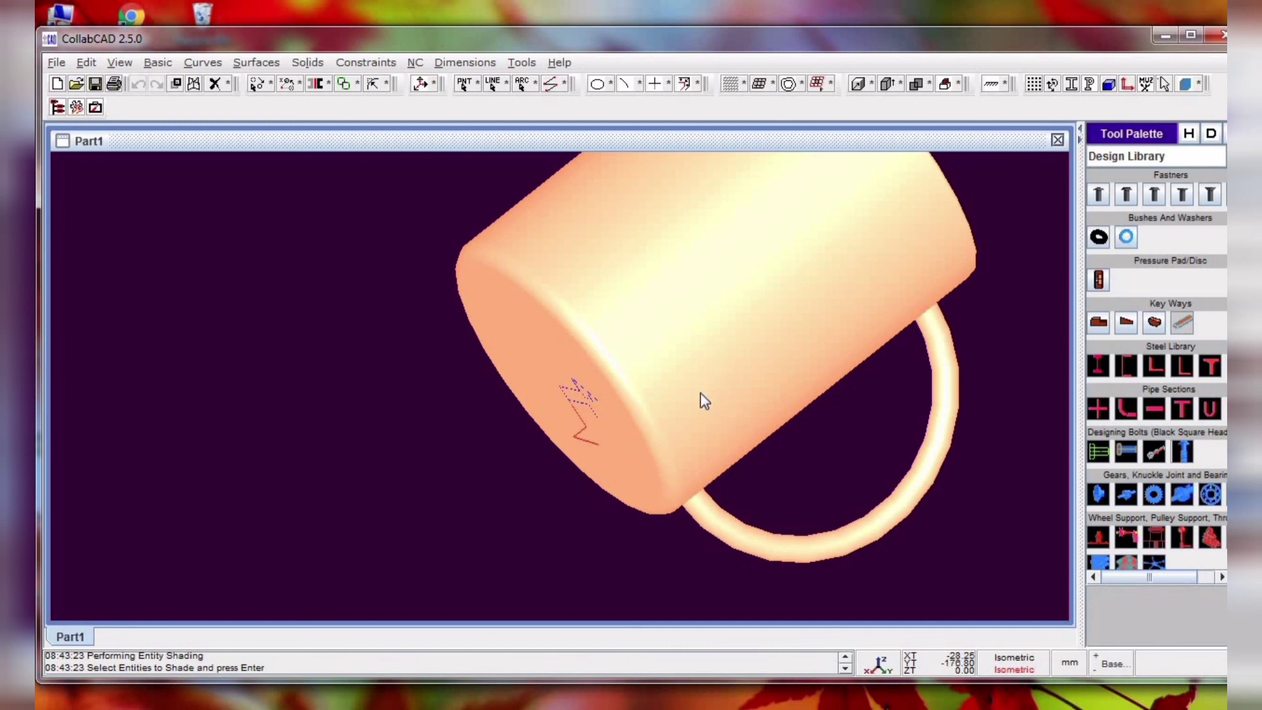
Inspect the shaded mug from its open end and close the program
middle_click(683, 334)
middle_click(735, 329)
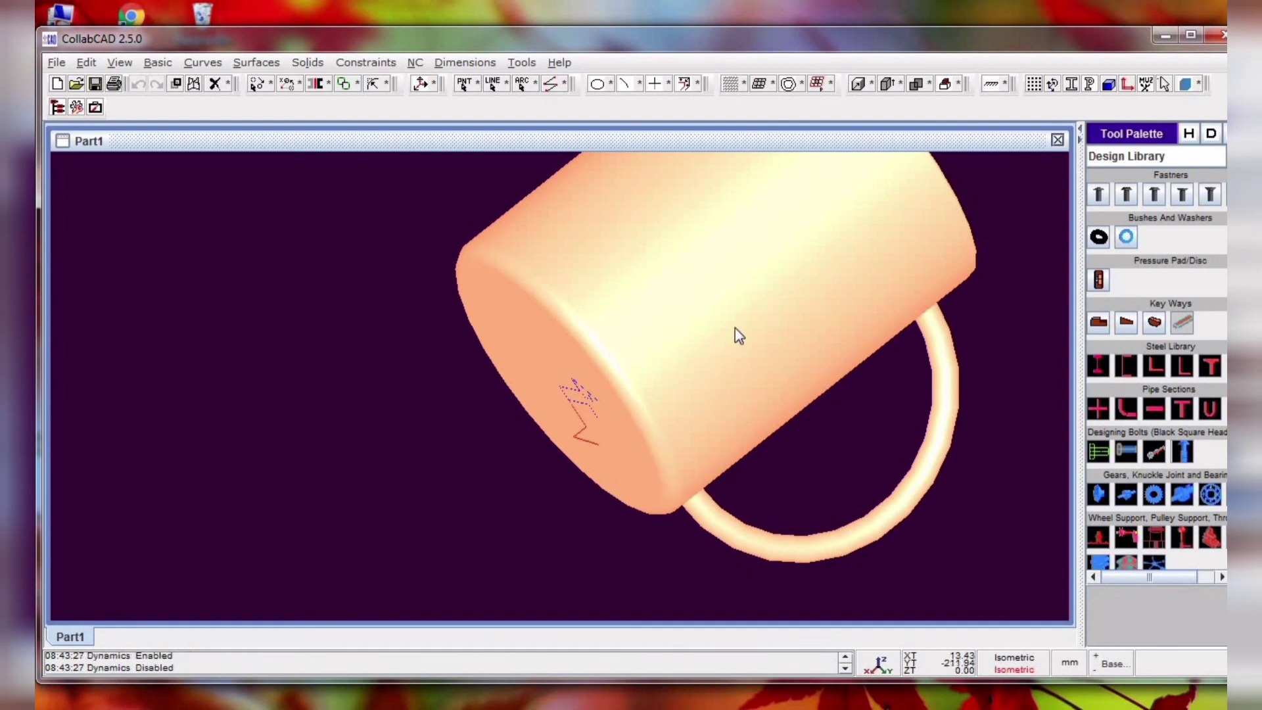
mouse_move(696, 368)
middle_down()
mouse_move(499, 499)
mouse_move(481, 475)
mouse_move(527, 499)
mouse_move(664, 421)
middle_up()
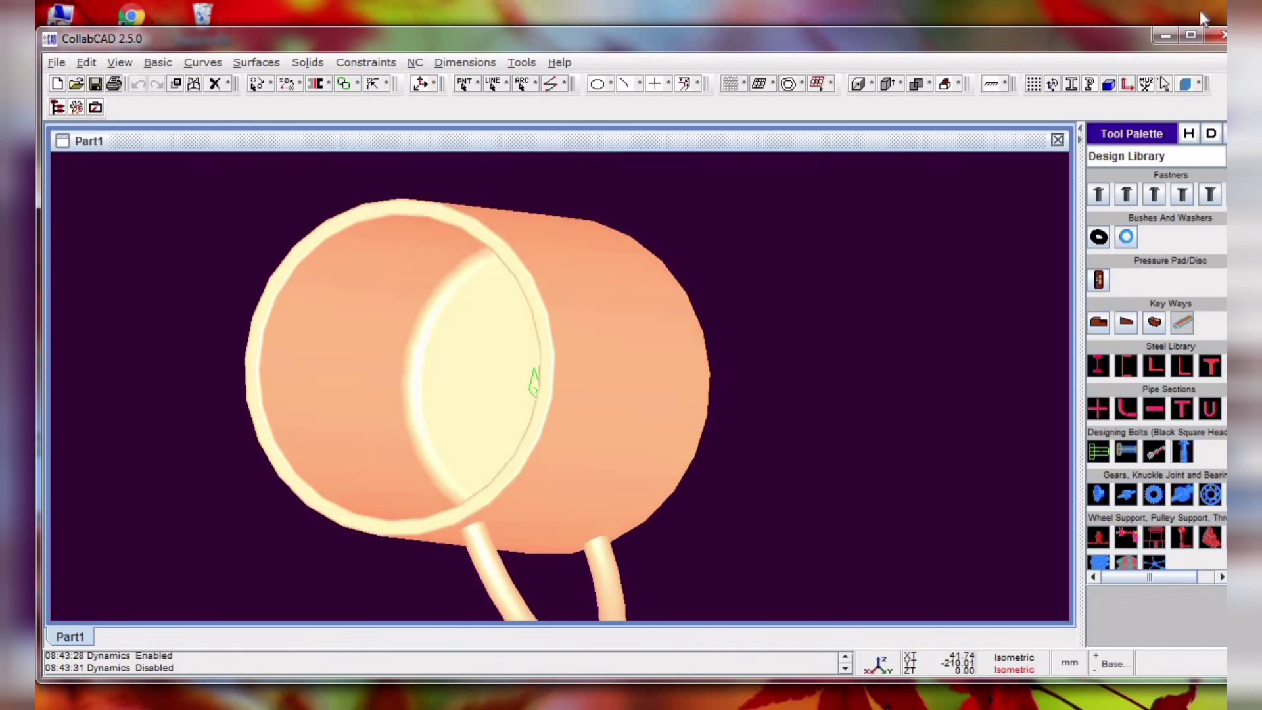
click(1217, 36)
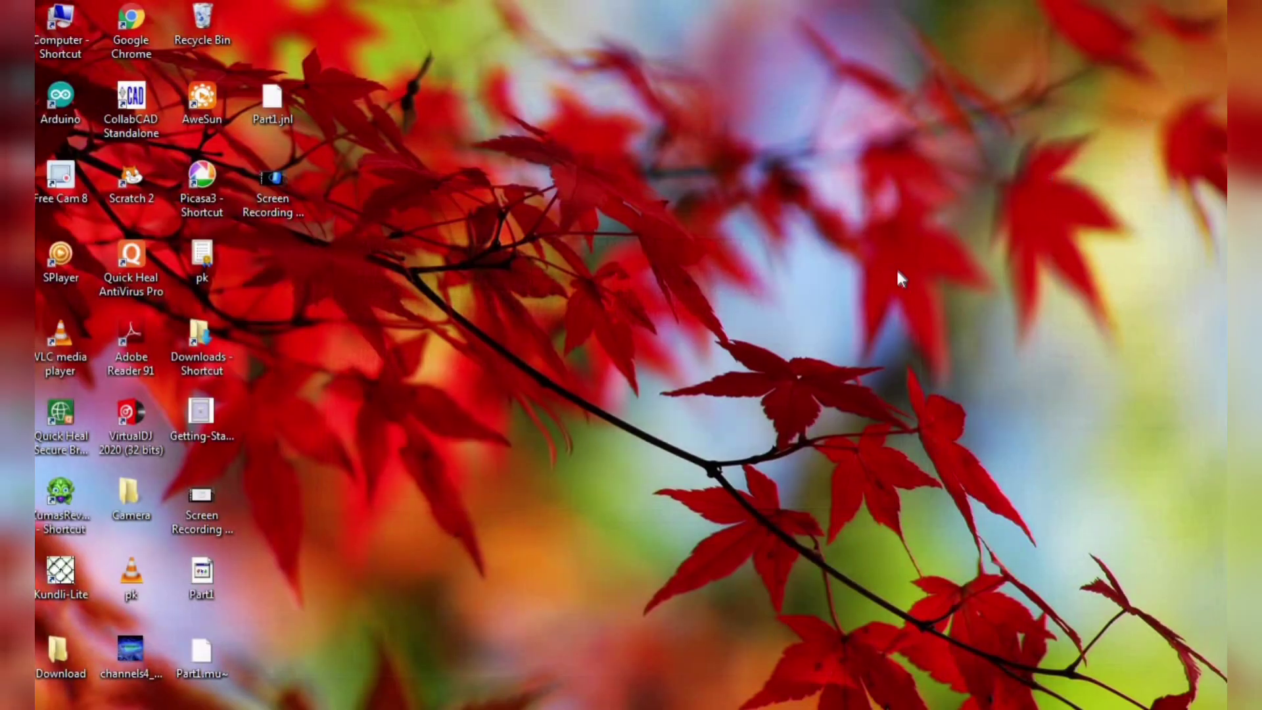